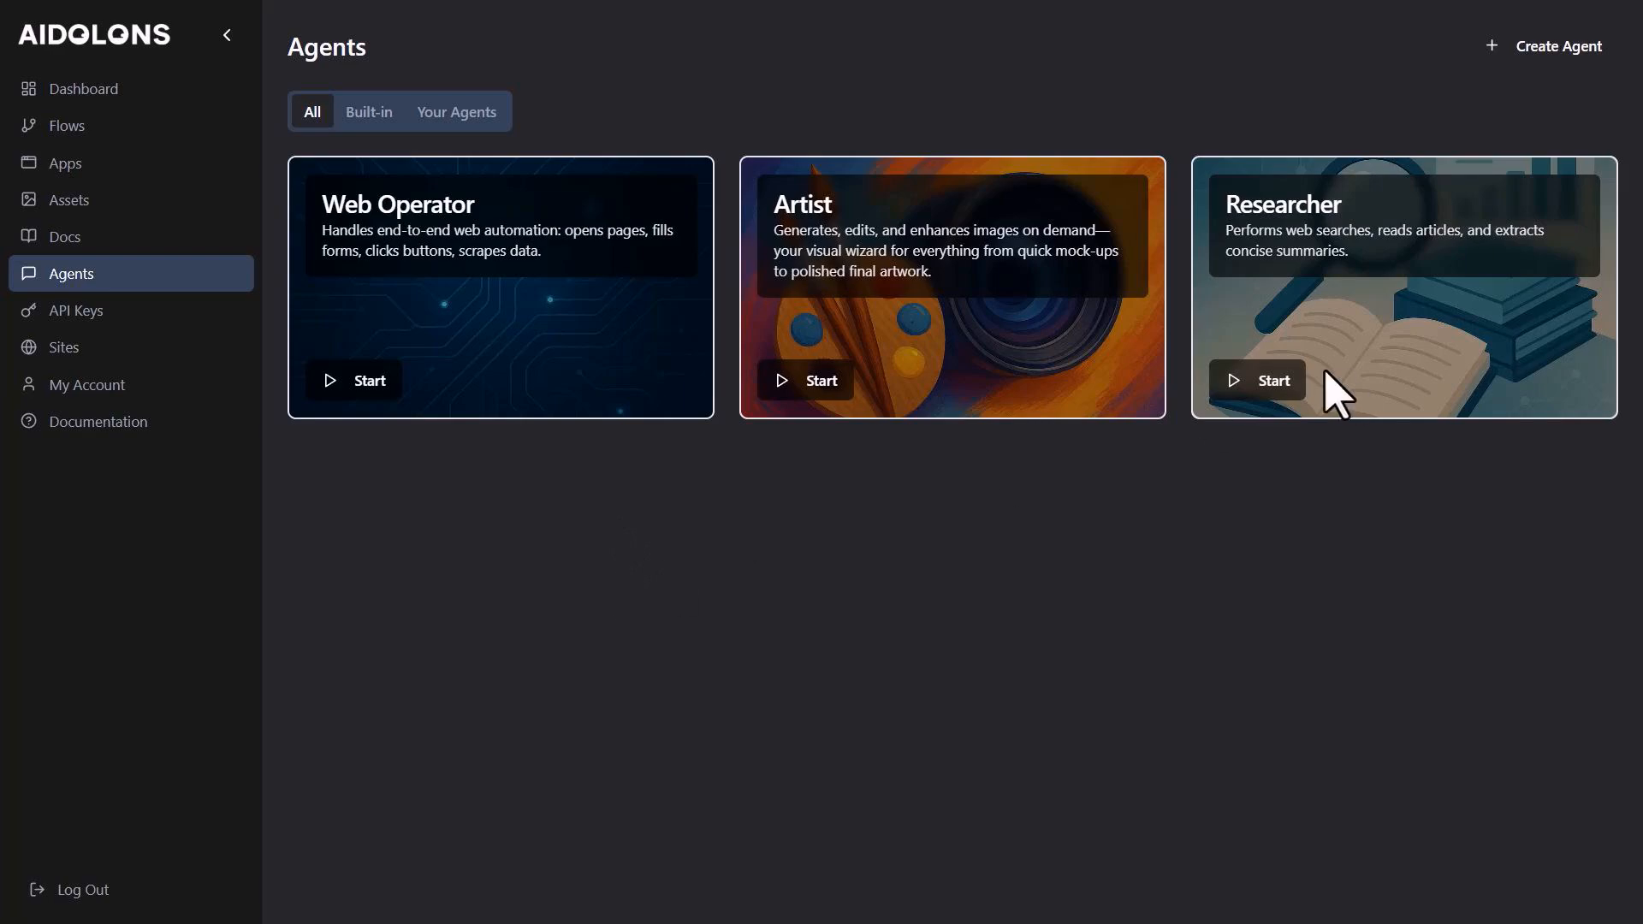
Create a new agent and name it "Nano Banana Characters".
left_click(1537, 50)
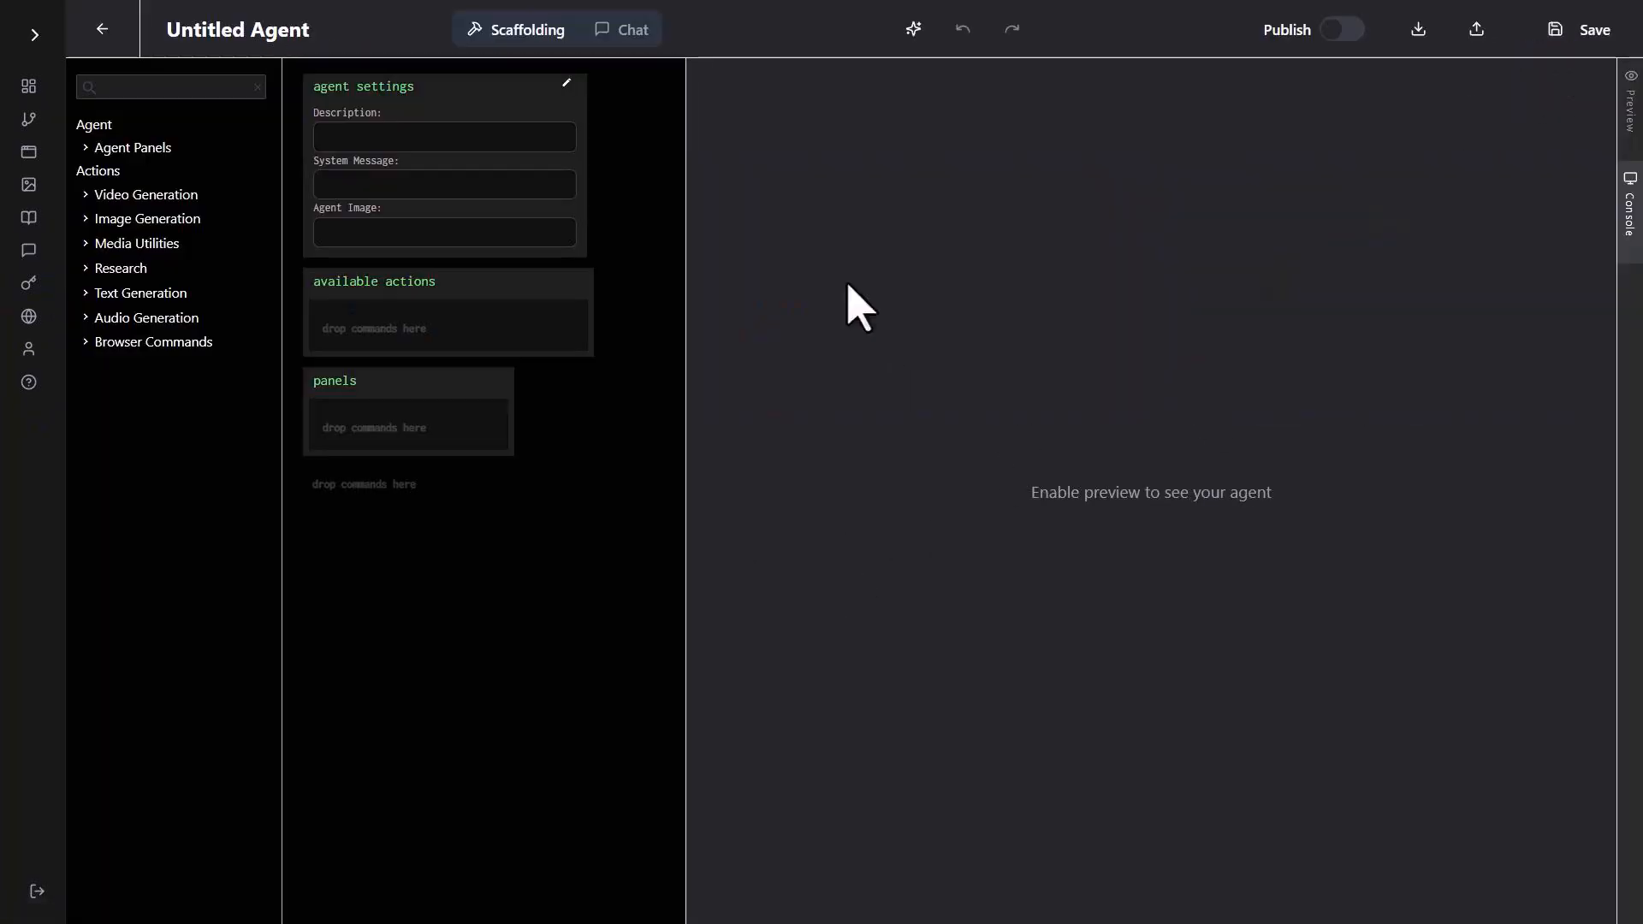
left_click(261, 34)
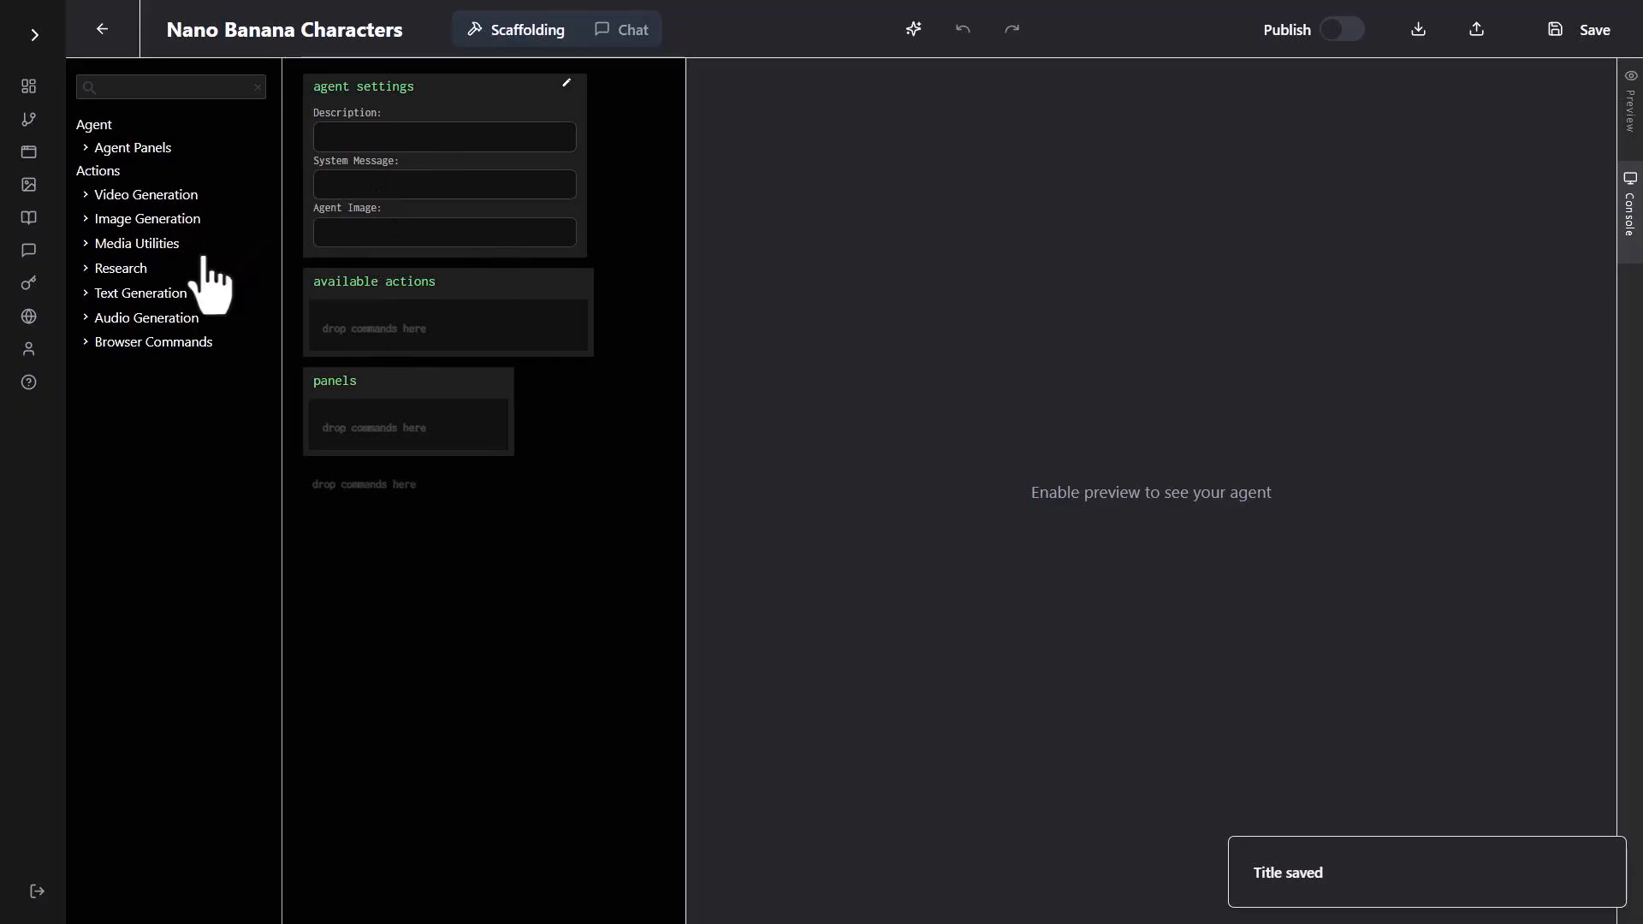
Add the ai edit image command to the available actions and set its model to Nano Banana Edit.
left_click(96, 219)
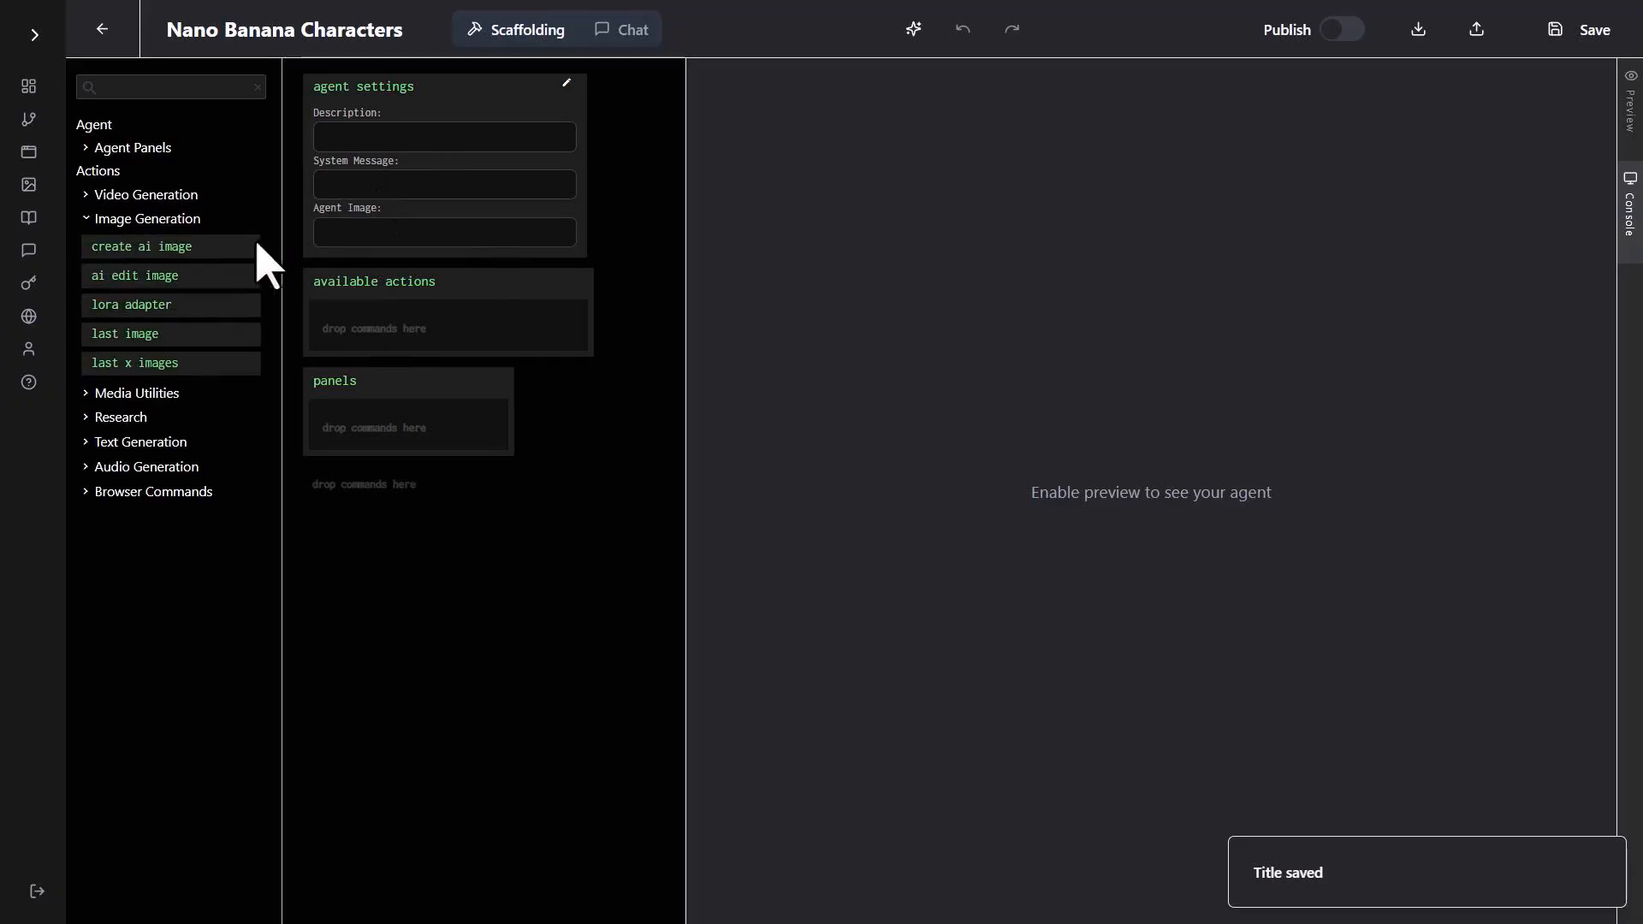
left_click_drag(103, 283, 393, 338)
left_click(415, 347)
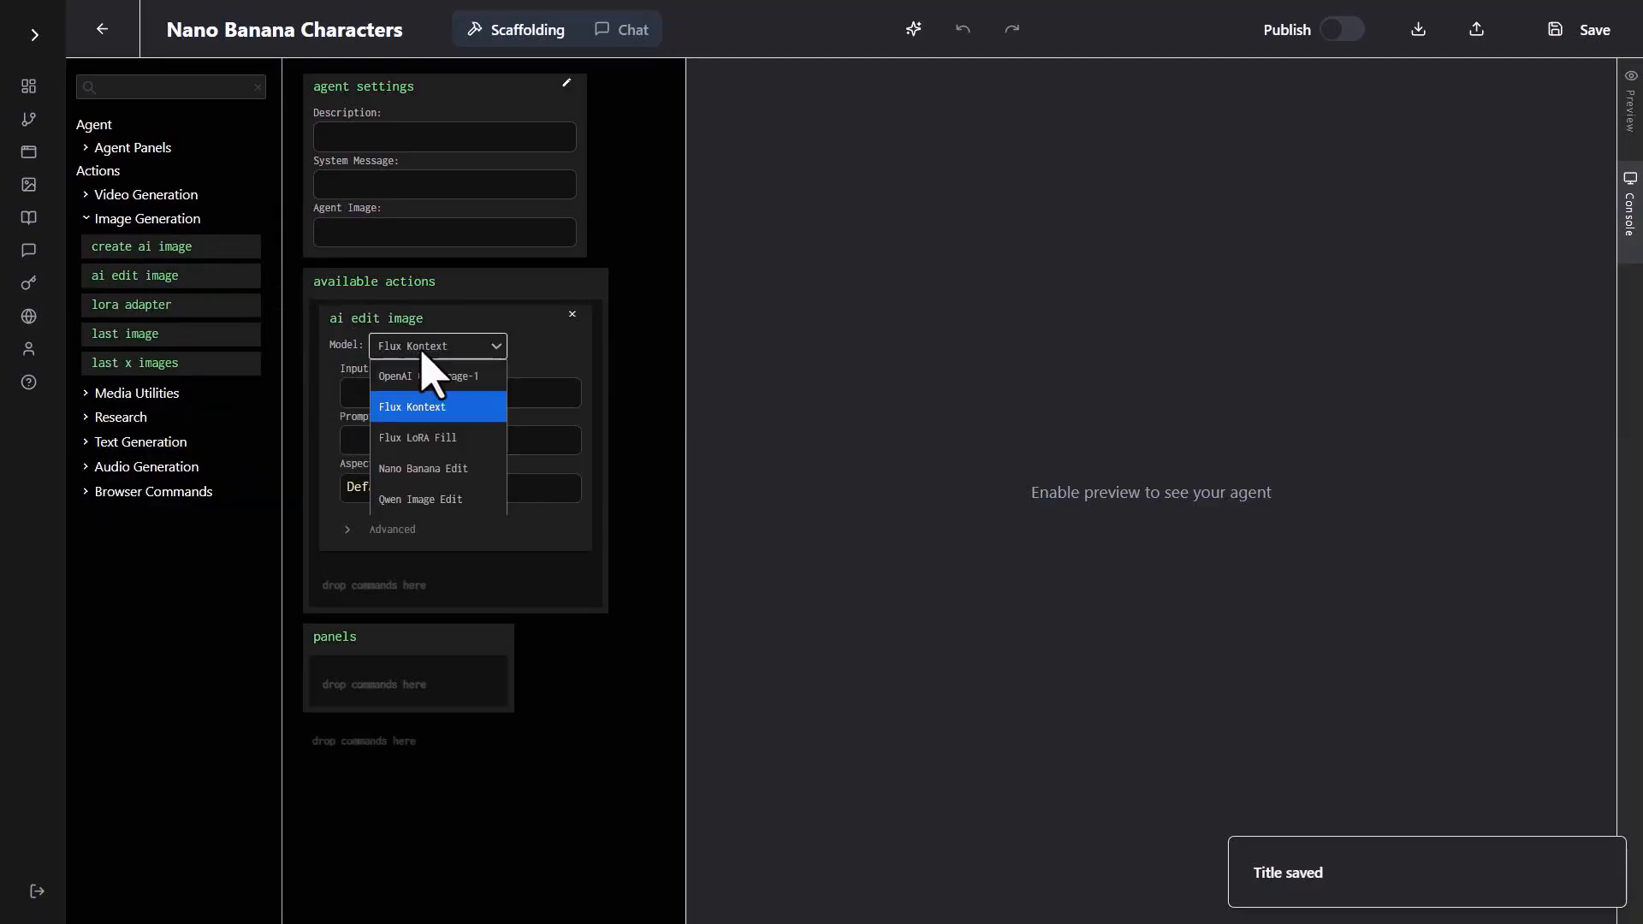
left_click(441, 478)
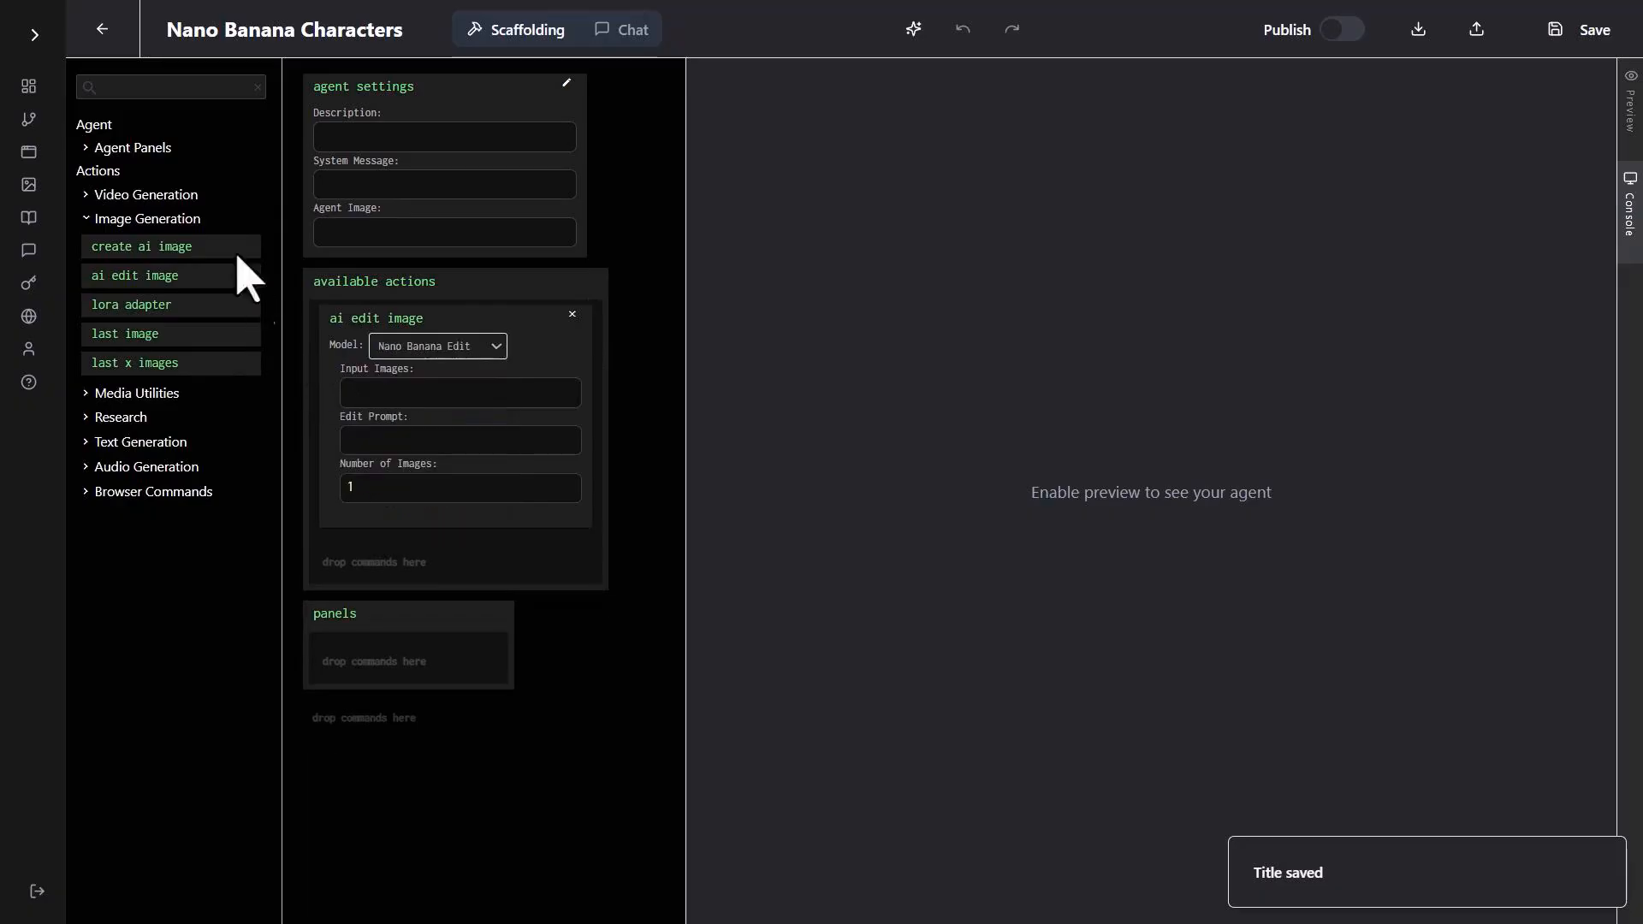
Add the create ai speech command to the available actions, below the ai edit image command.
left_click(155, 469)
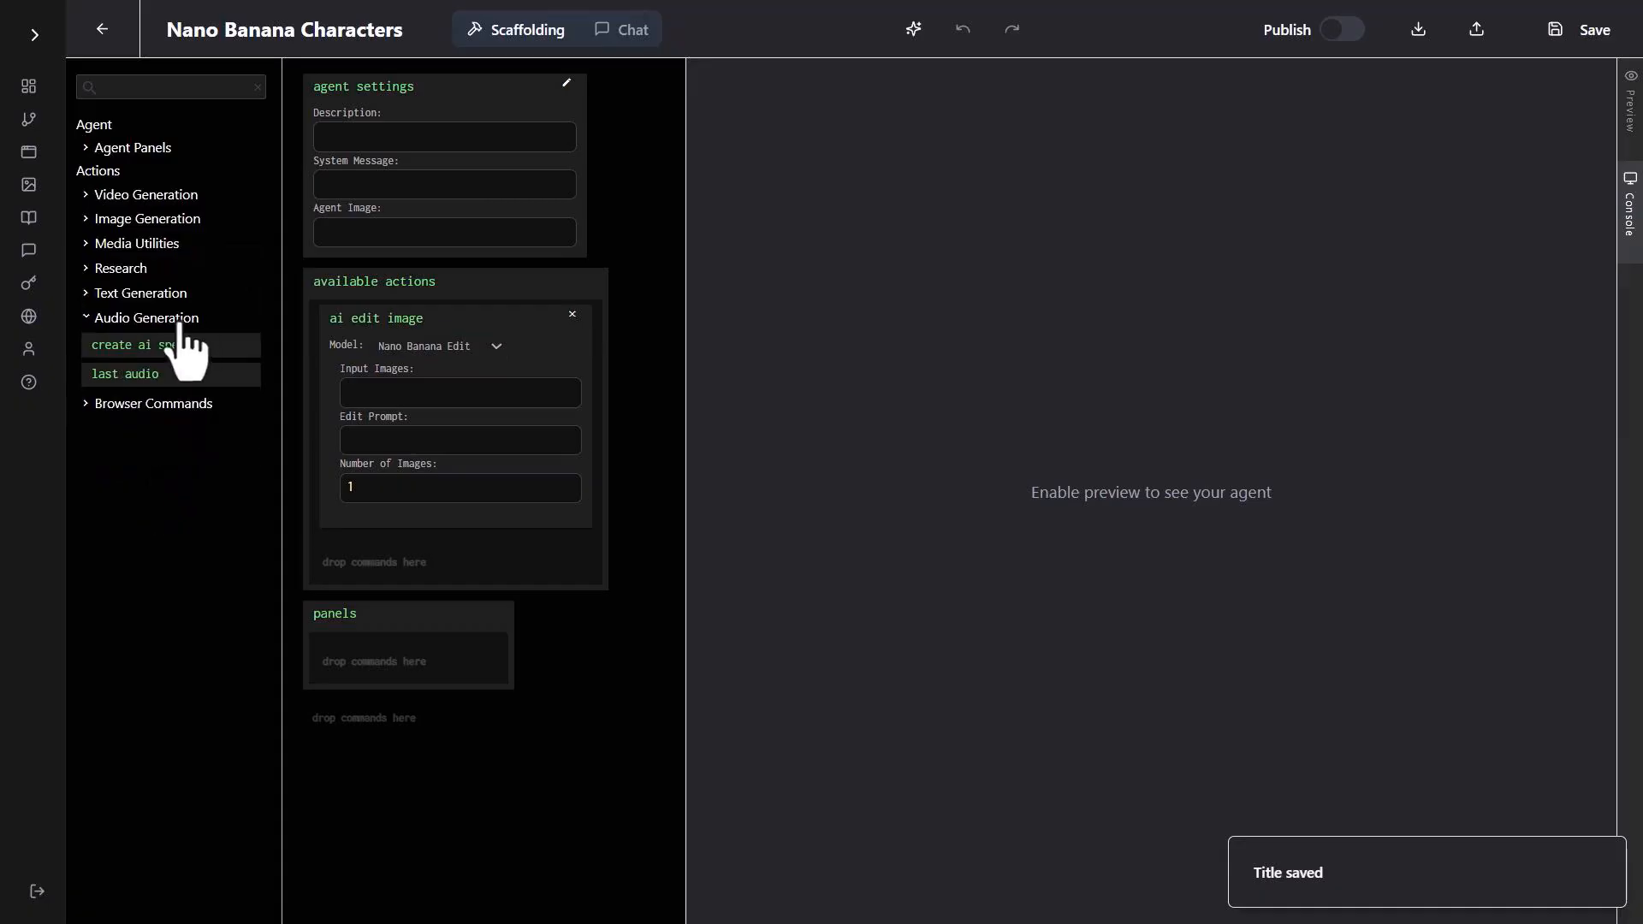
left_click_drag(141, 346, 352, 557)
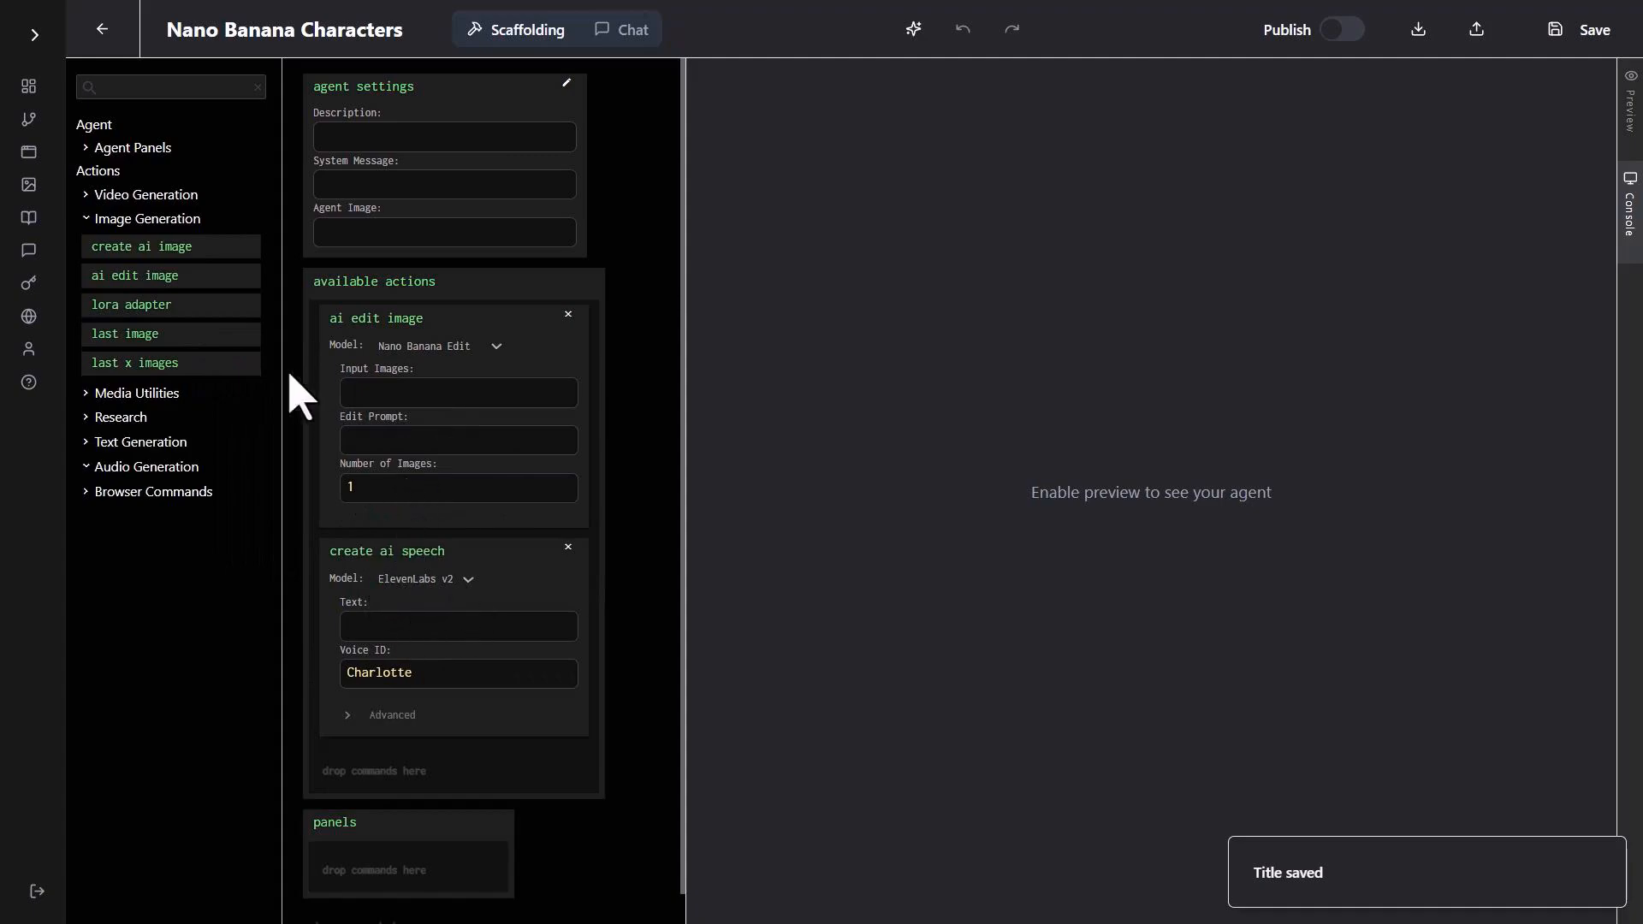
Add the create ai avatar command above the ai edit image command and set its model to Omnihuman.
left_click(145, 197)
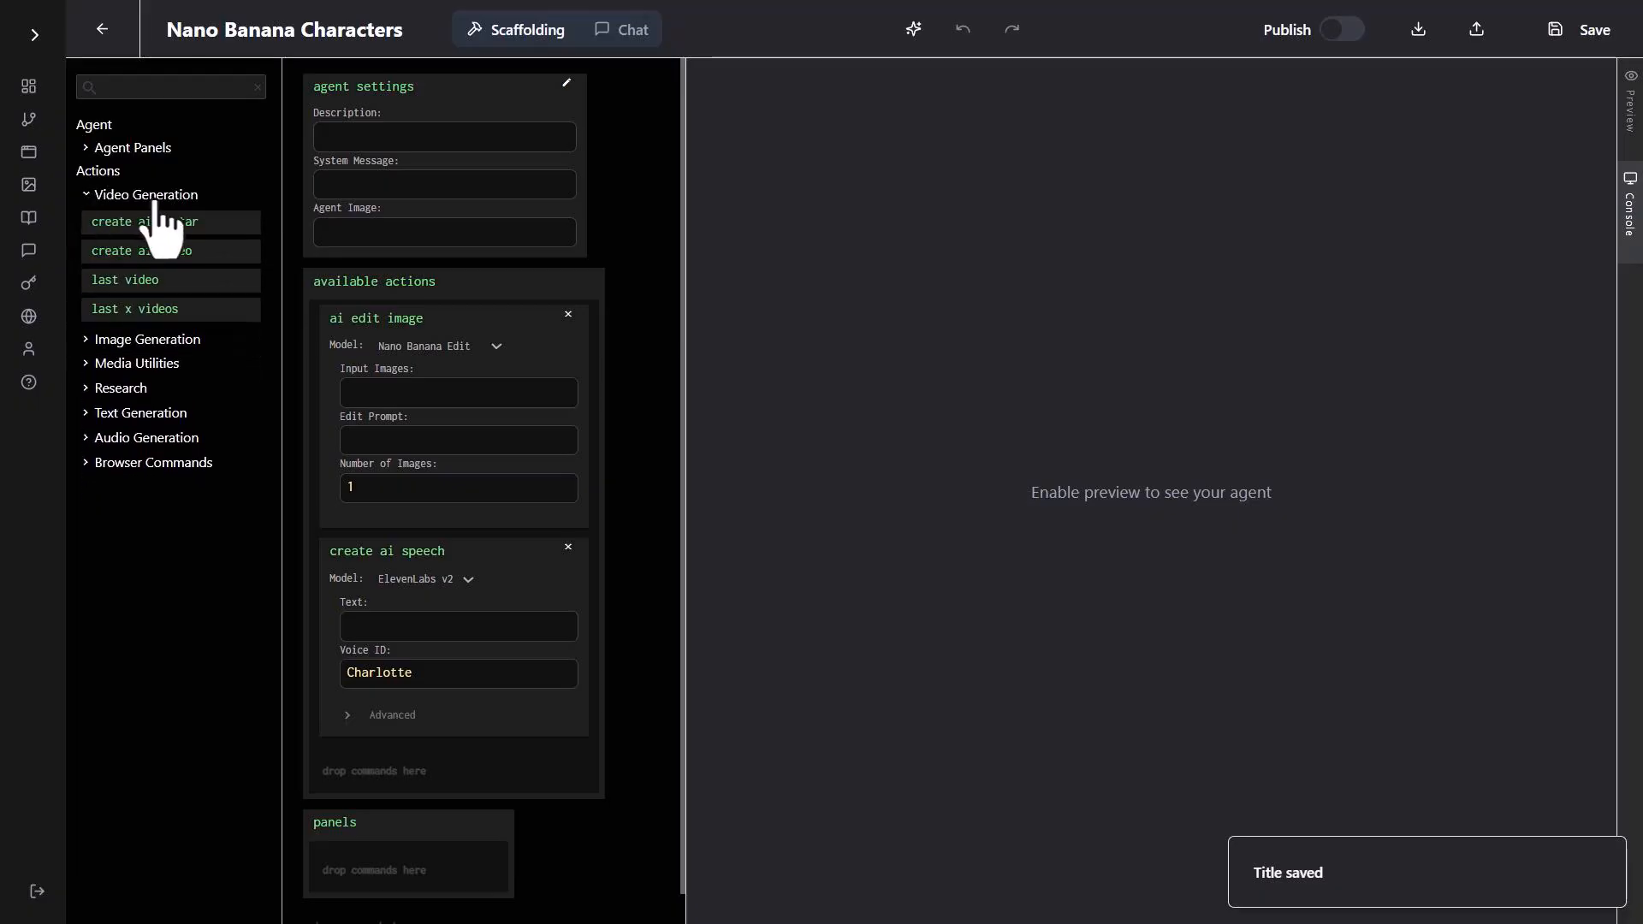
left_click_drag(128, 227, 368, 310)
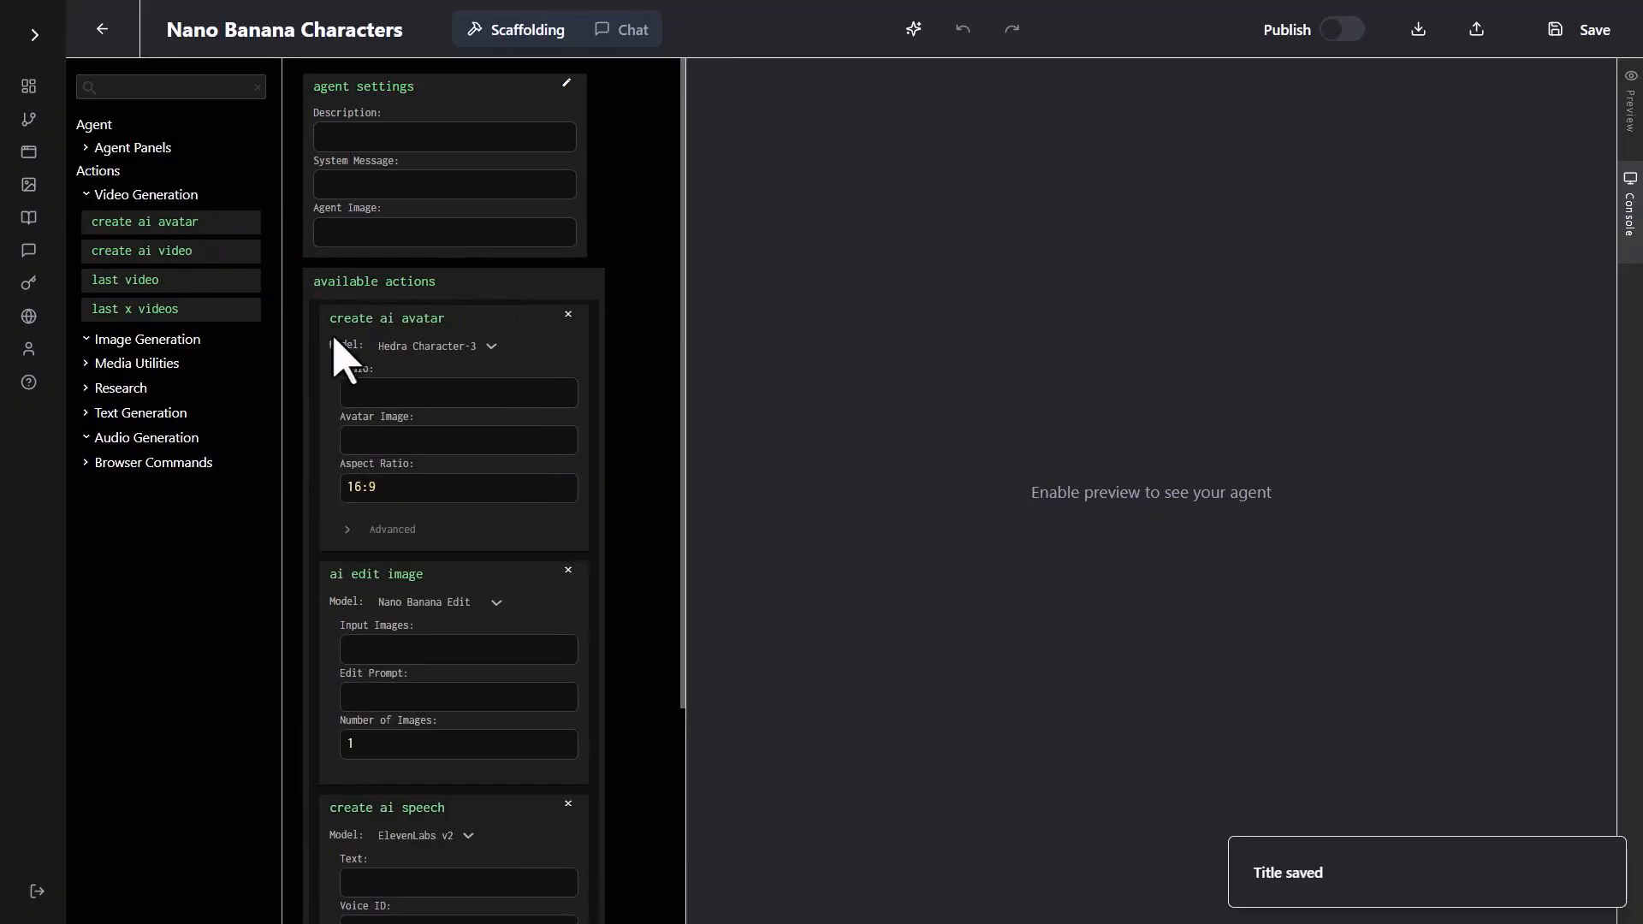
left_click(440, 349)
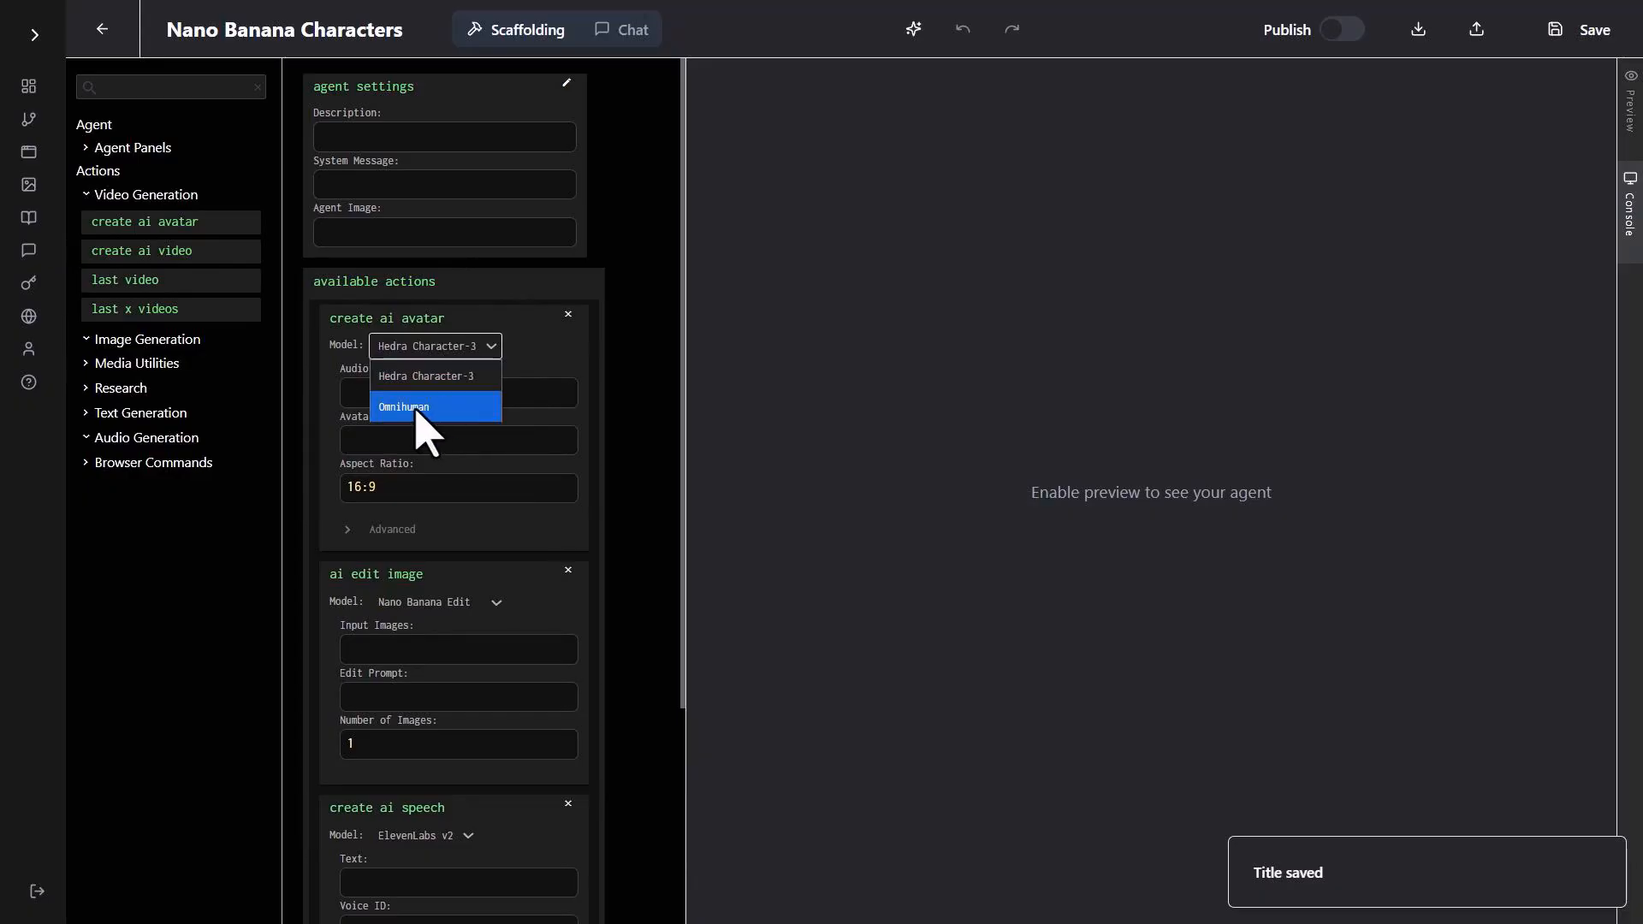
left_click(417, 407)
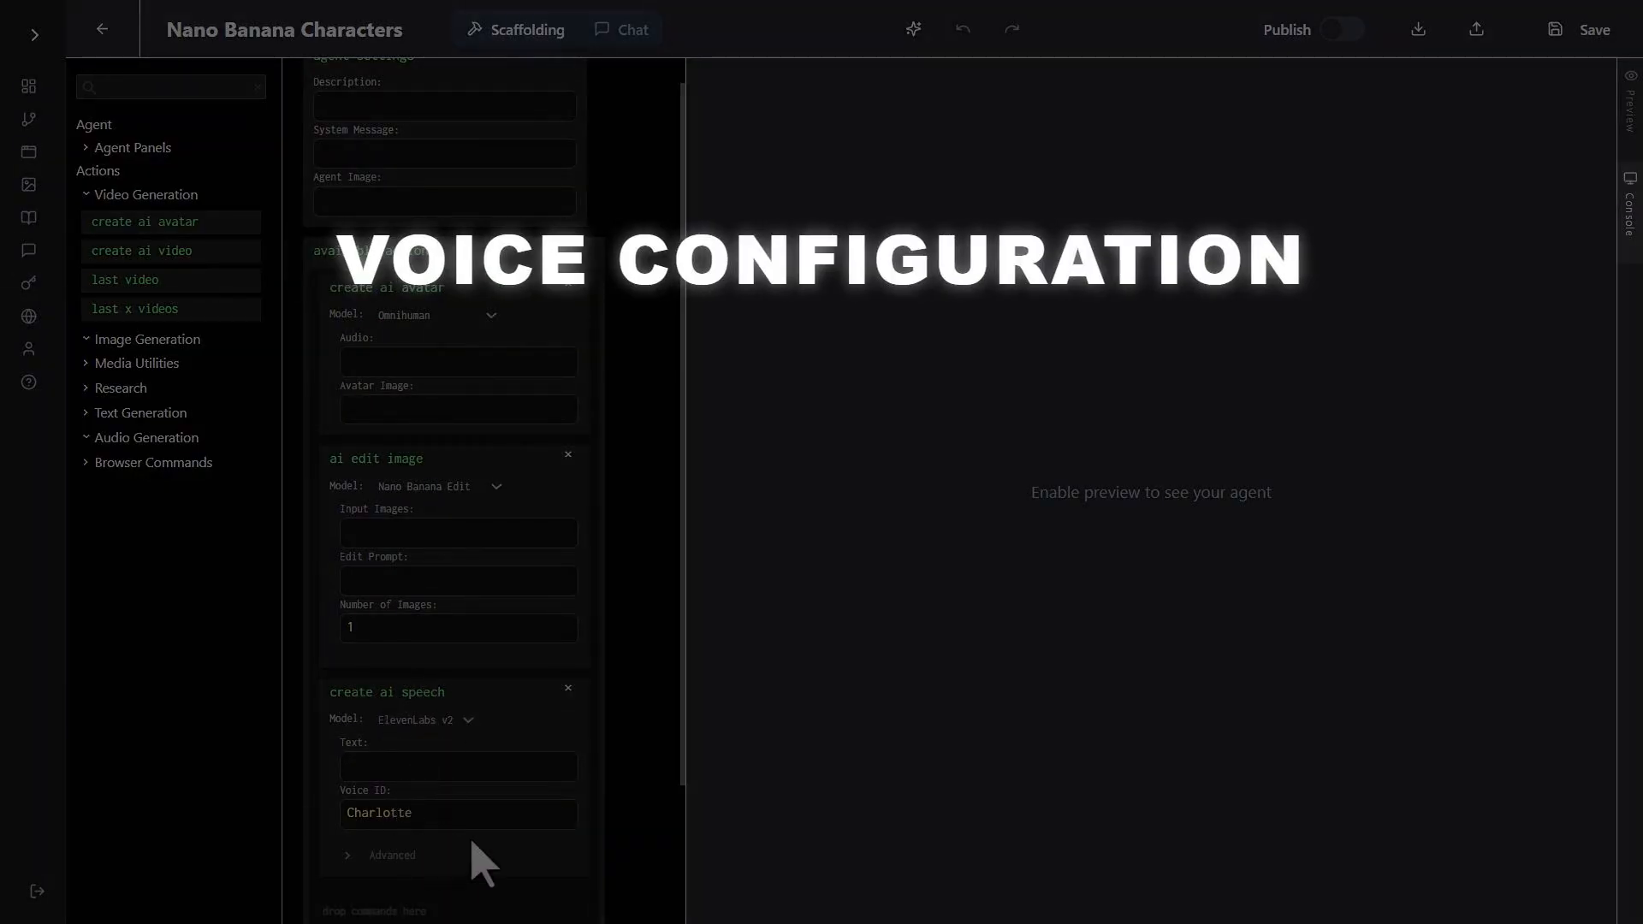
scroll(433, 234, "up", 1)
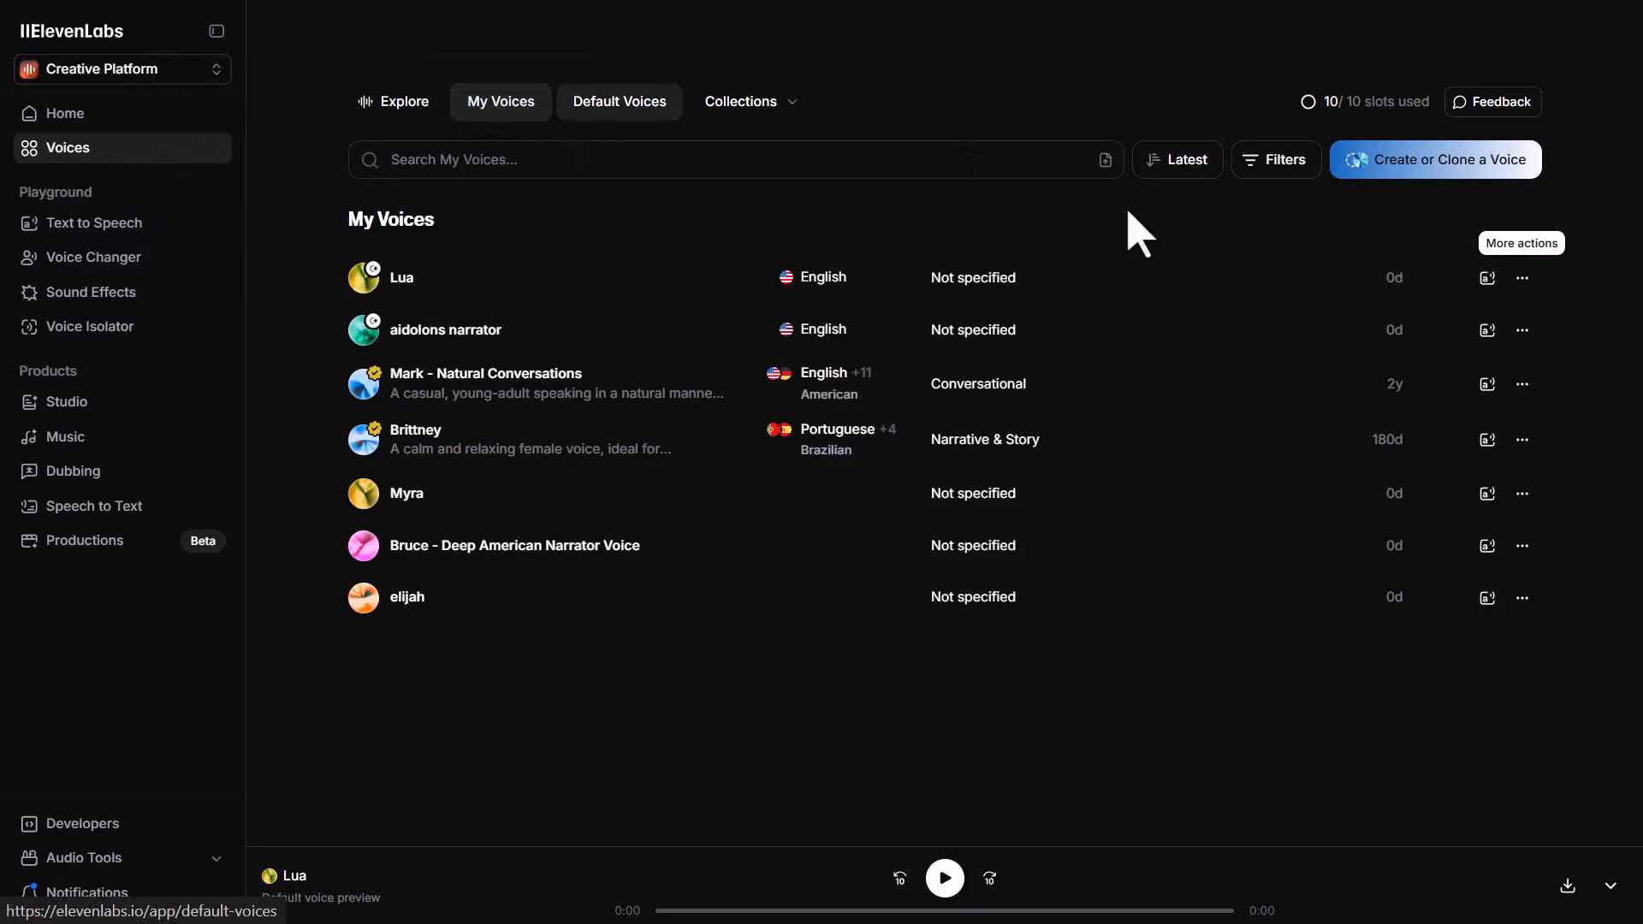
Copy the Lua voice's ID from ElevenLabs and write the agent's system message about creating reference-based character images, speech and avatar videos with that voice ID.
left_click(1523, 278)
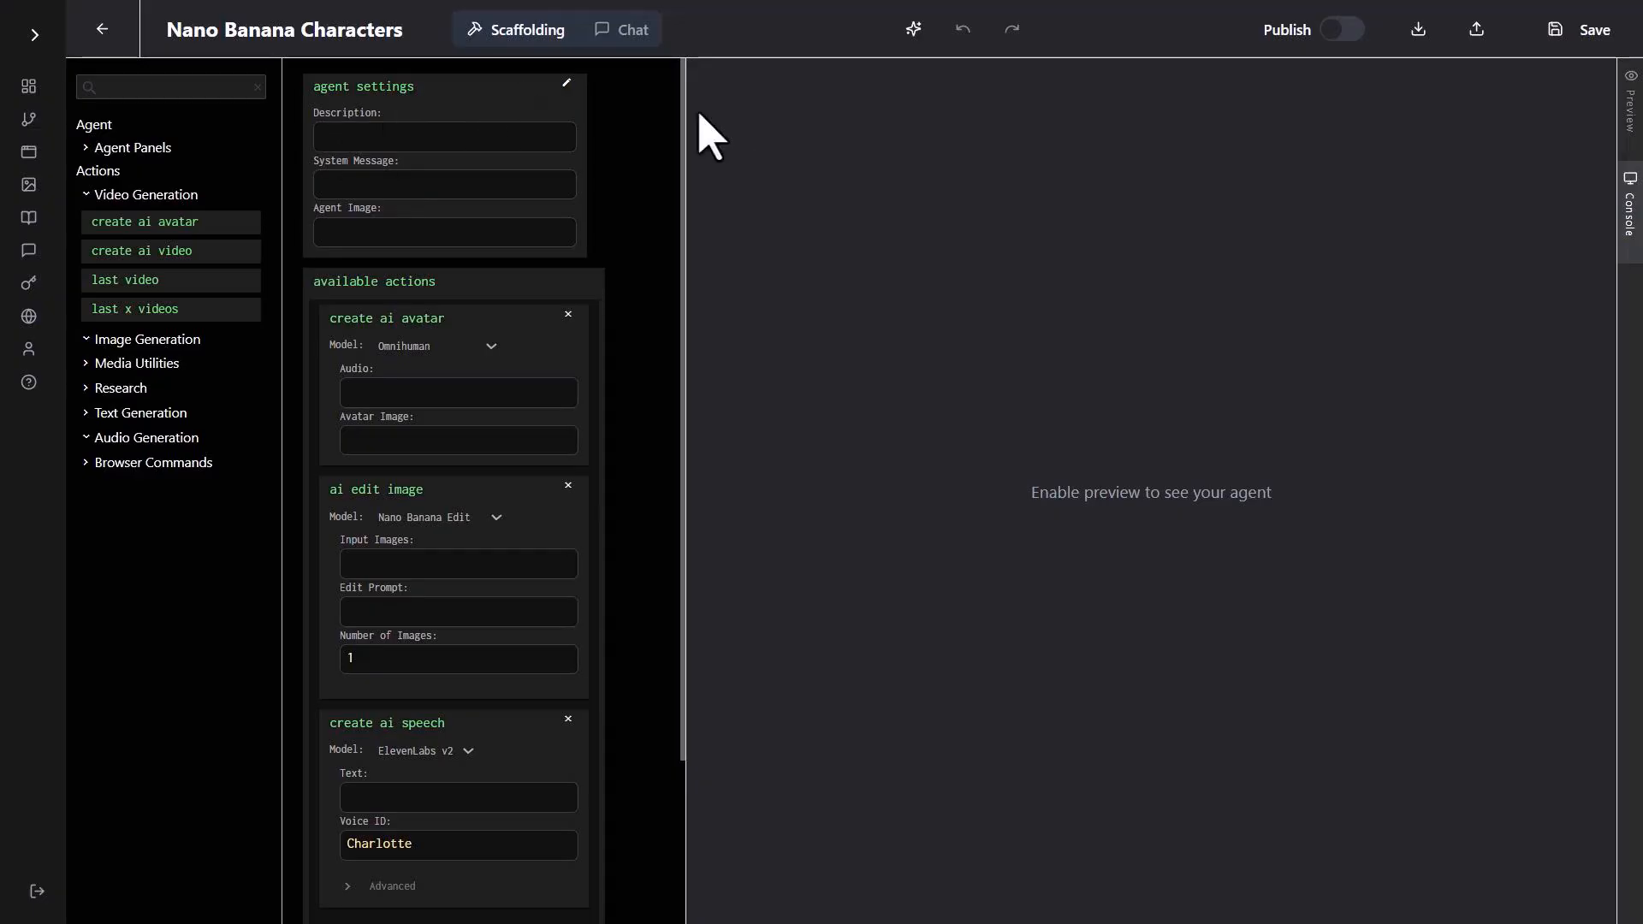
left_click(567, 83)
left_click(350, 175)
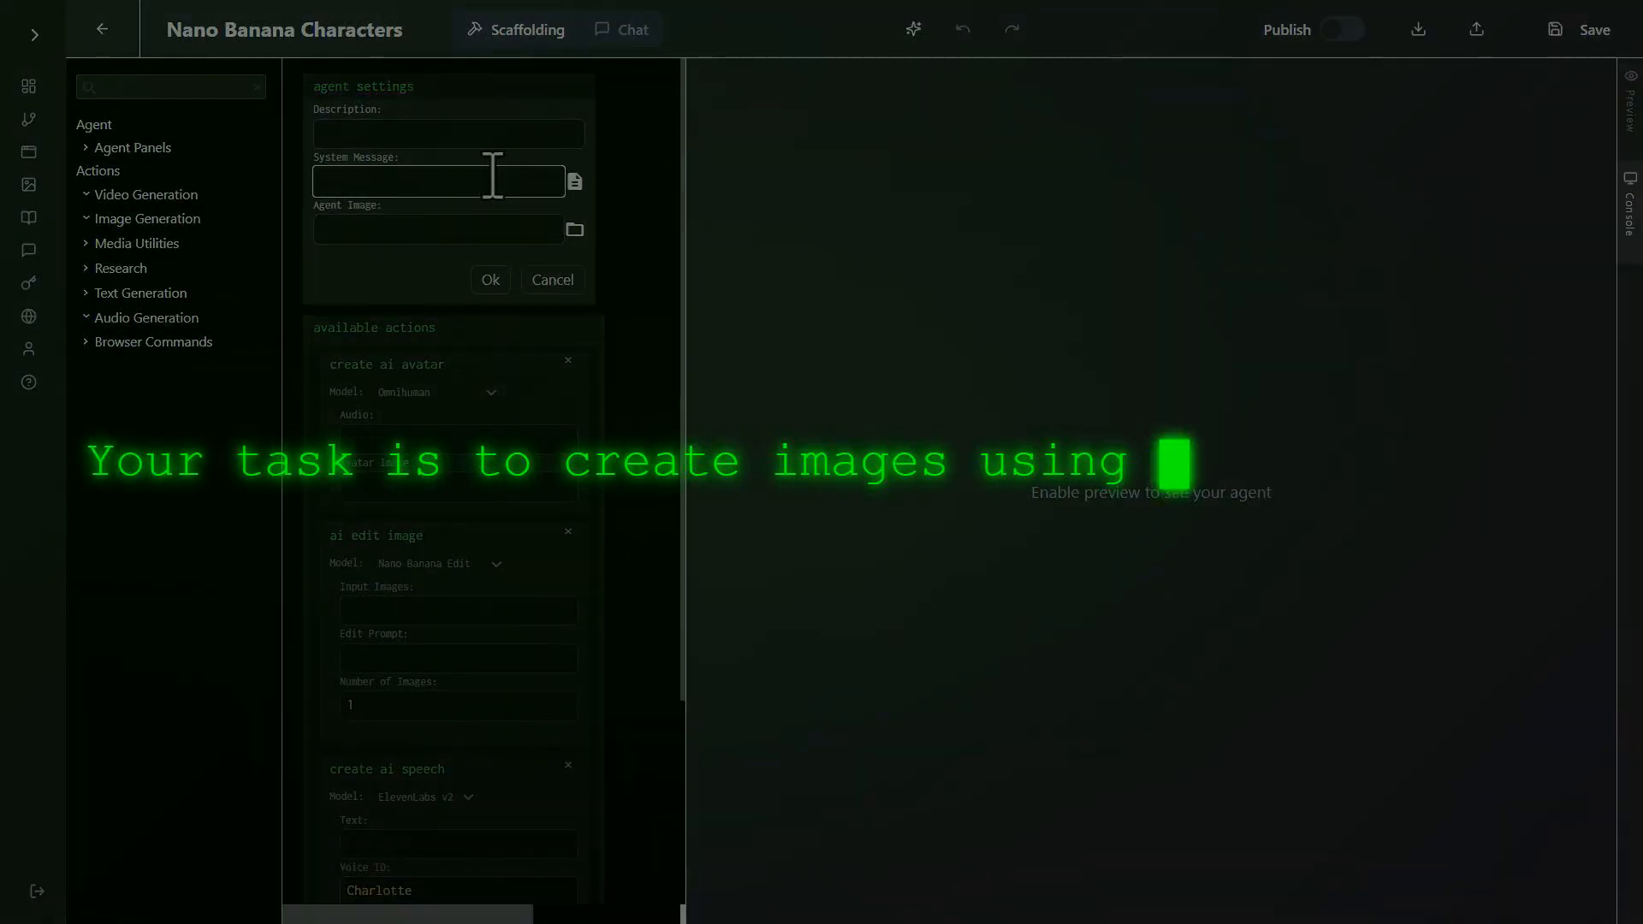
type("Your task is to create images using your ai edit image command with character reference image. You can also create speech, and put character images and speech together to create avatar videos. Important: when you are generating speech, use the voice ID \"ioOHYKca59PydcHhUz8A\".")
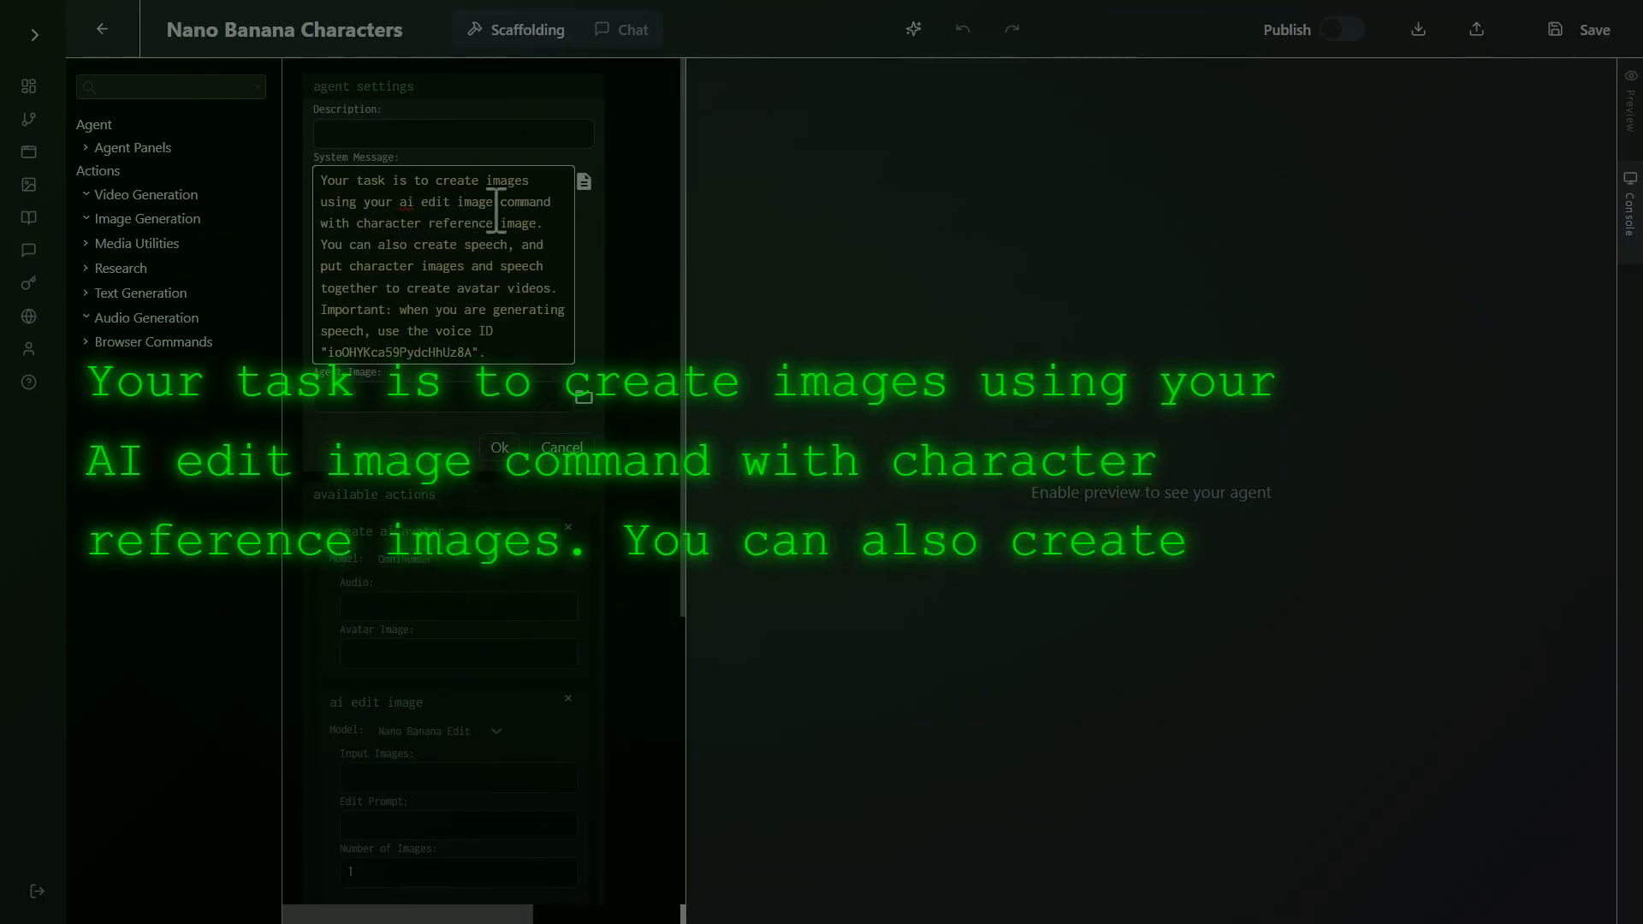
left_click(542, 225)
type("s")
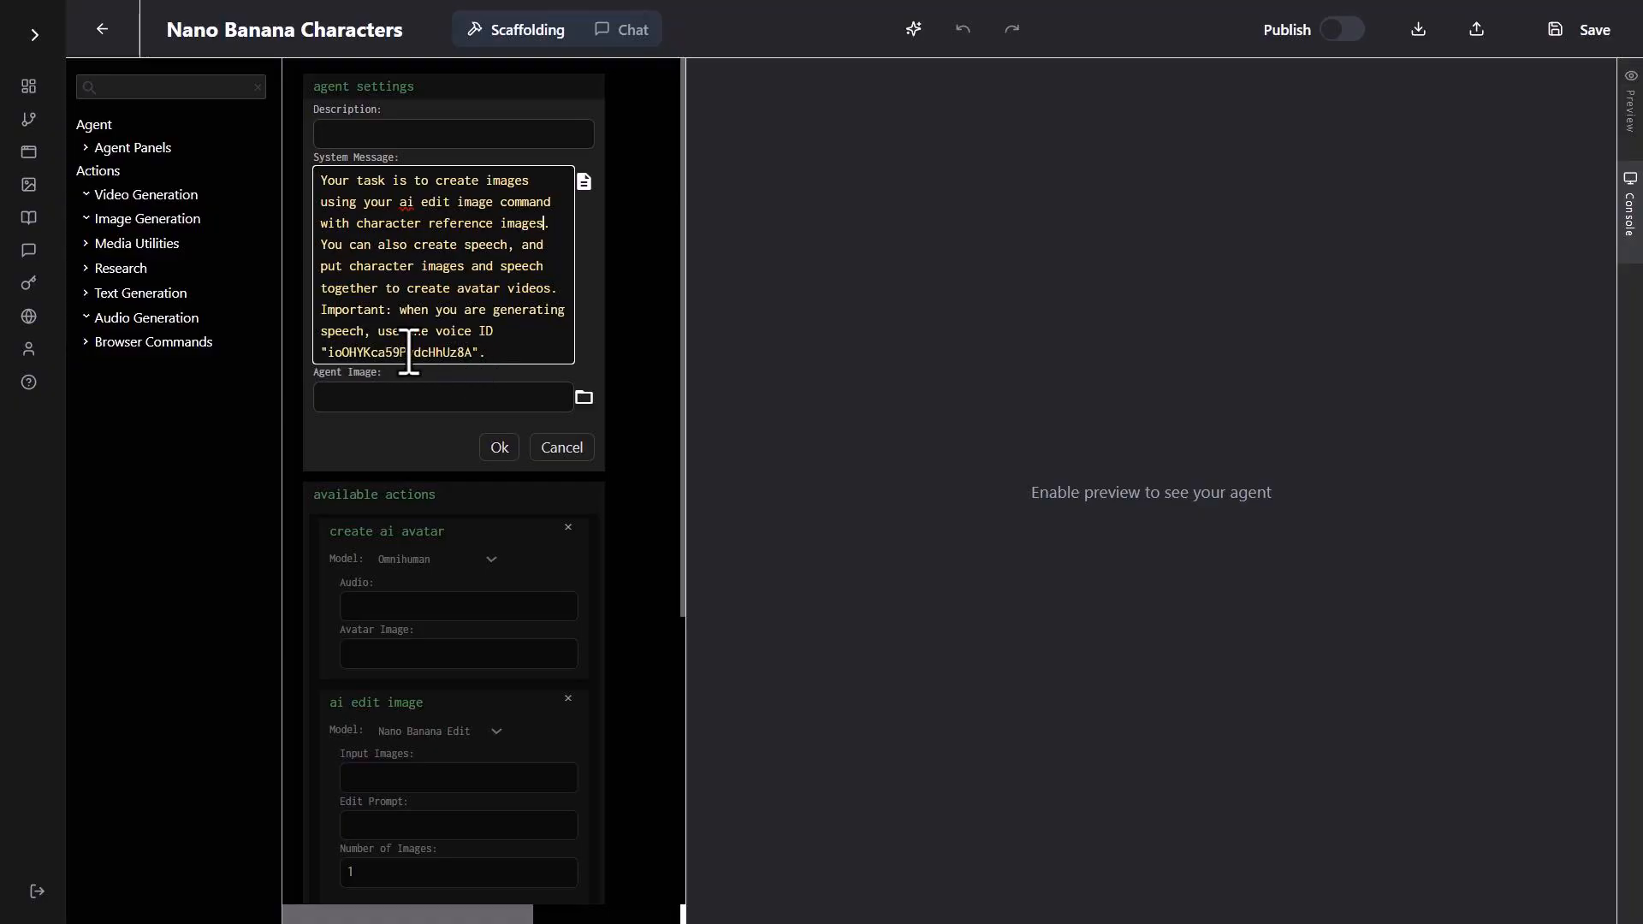
left_click(500, 447)
Save the agent and open a chat with Nano Banana Characters.
left_click(1587, 34)
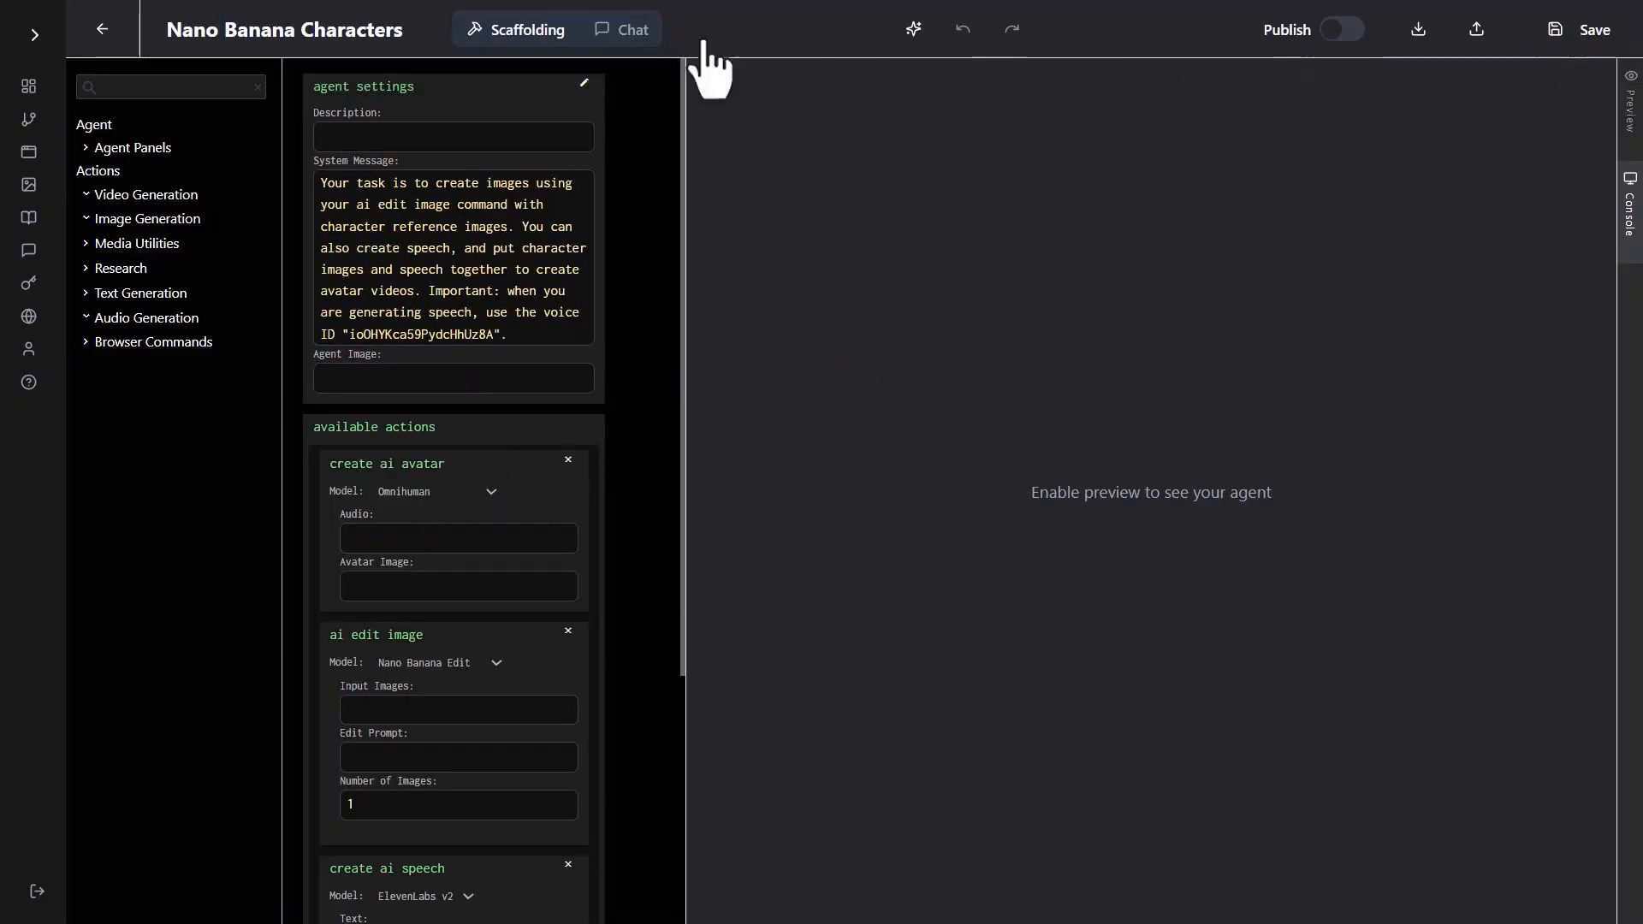
left_click(103, 30)
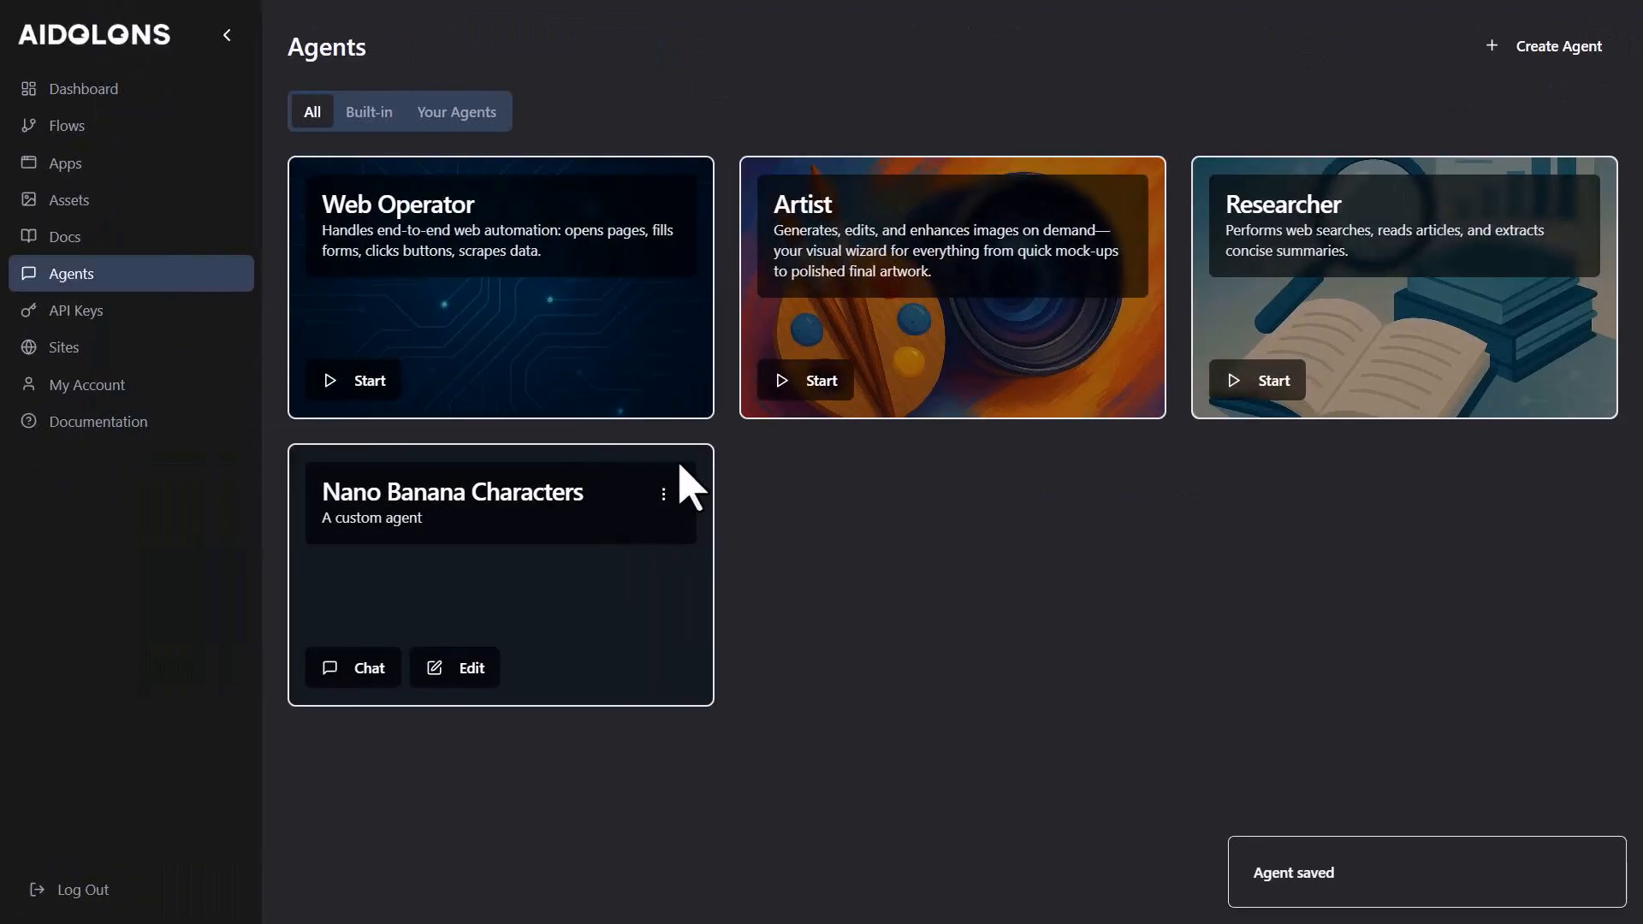
left_click(366, 678)
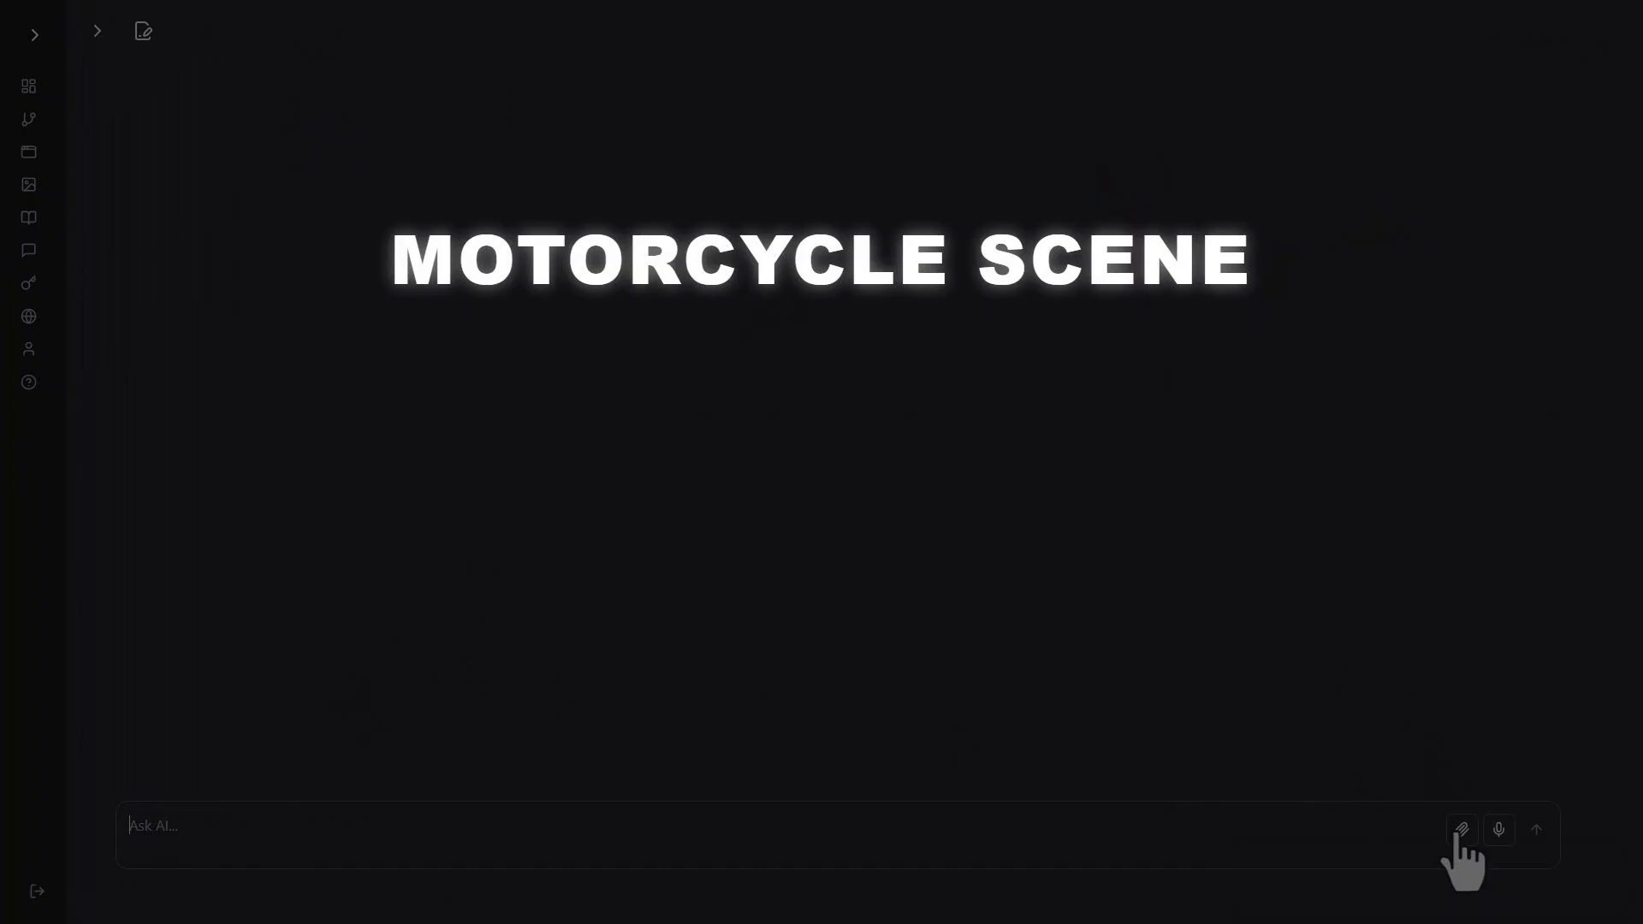
Attach the character sheet Lua_2-Upscale_00002_.png and send the request "make an image of her riding a motorcycle".
left_click(1462, 830)
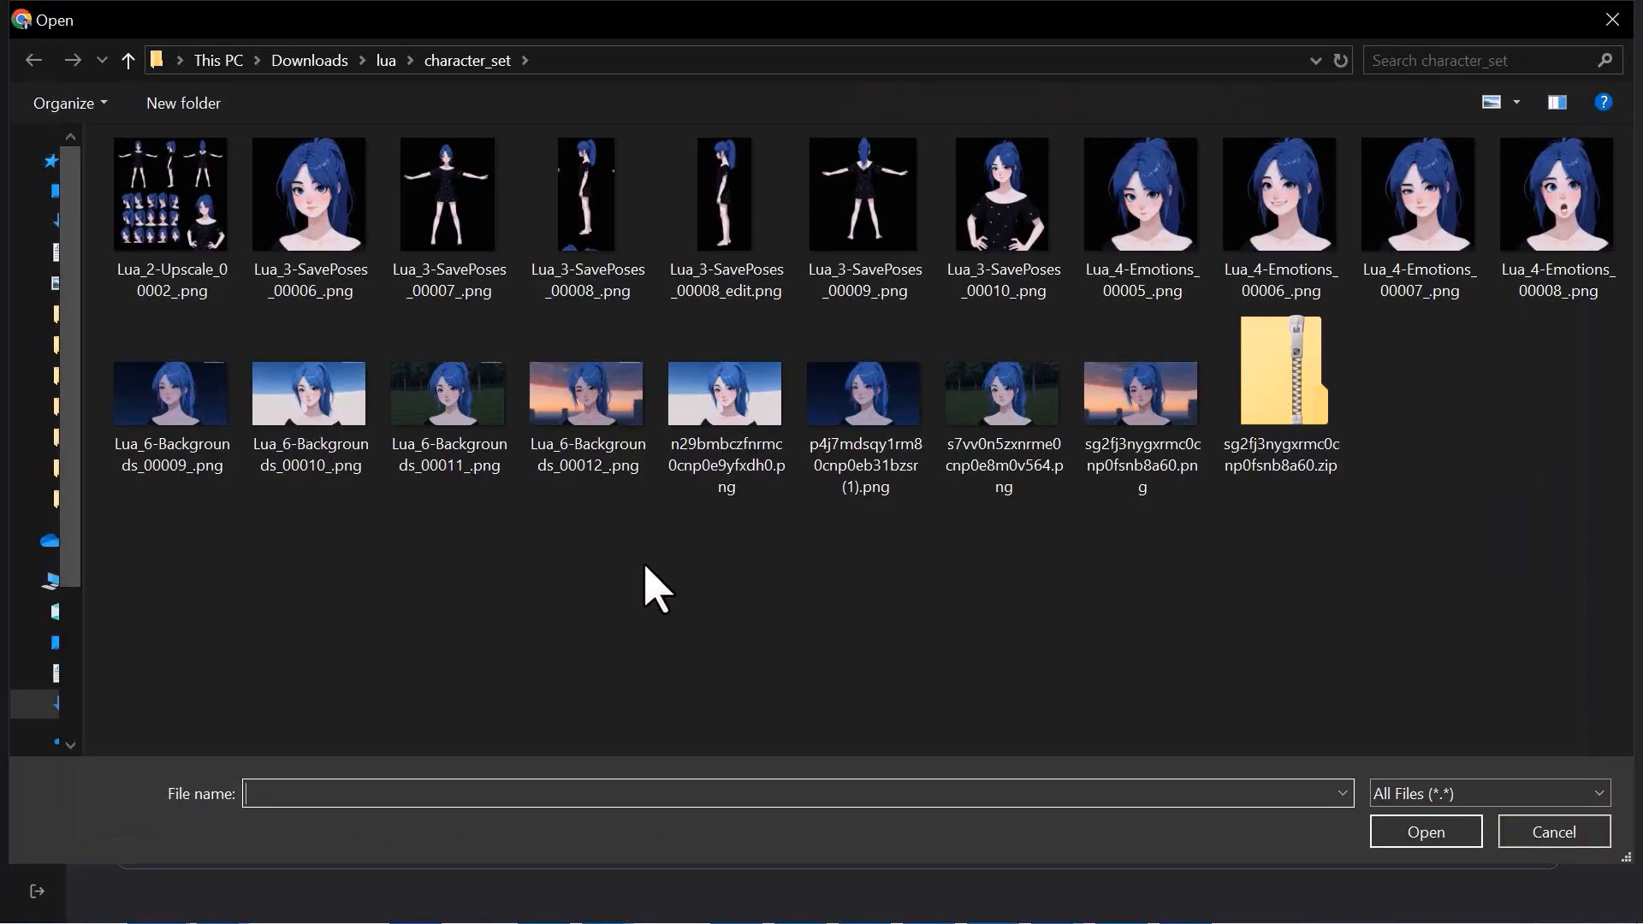
double_click(183, 231)
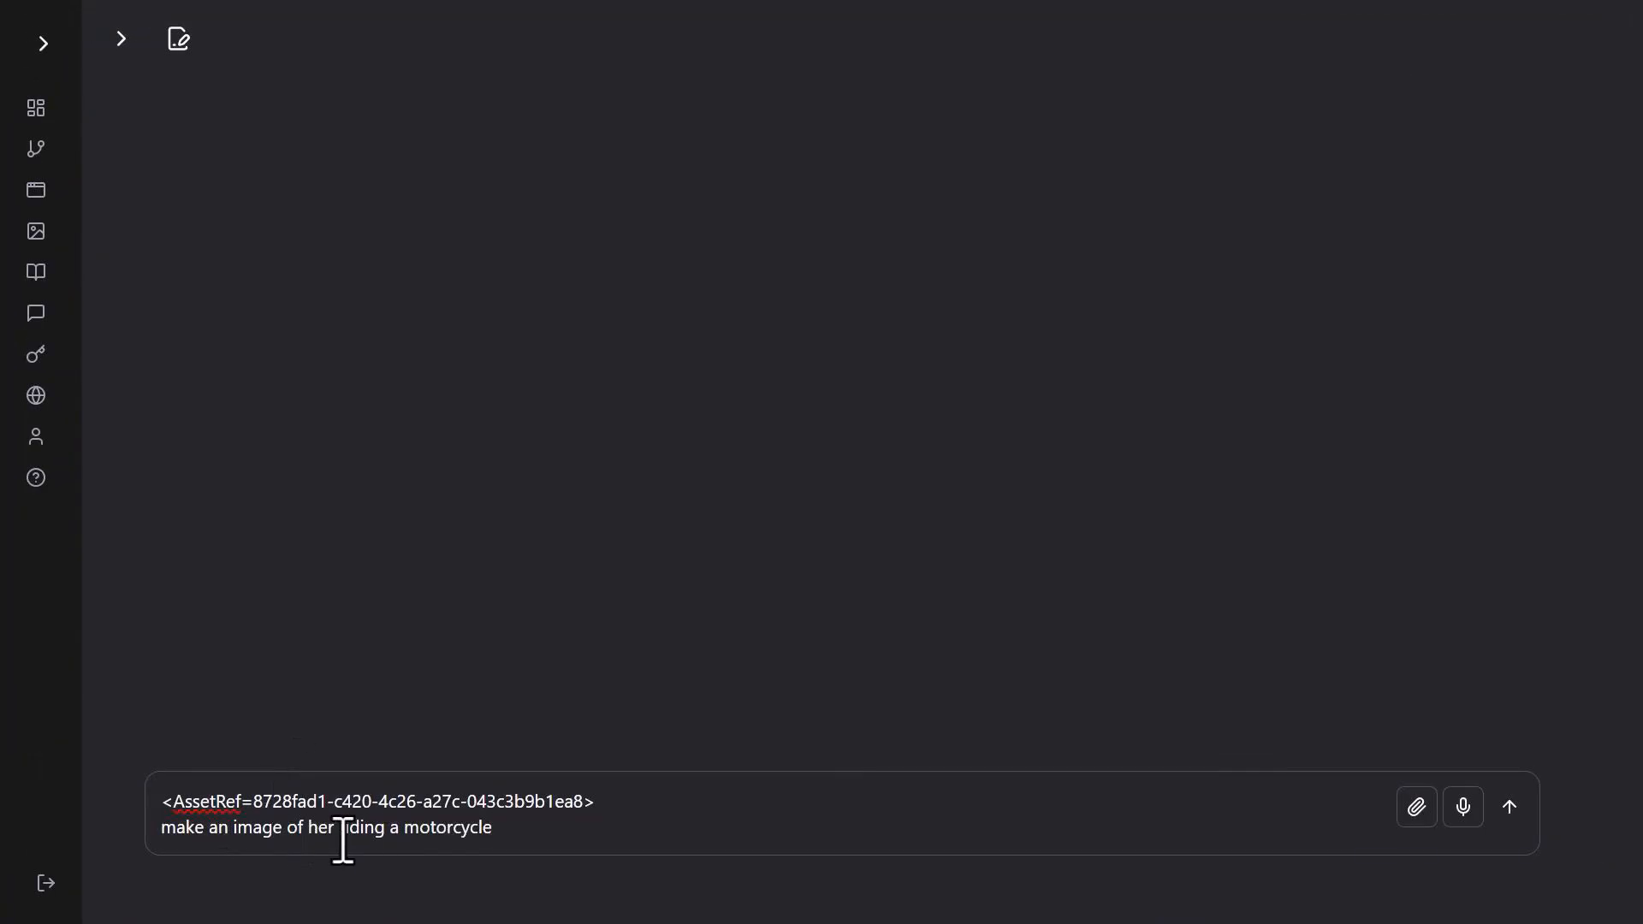
key("Return")
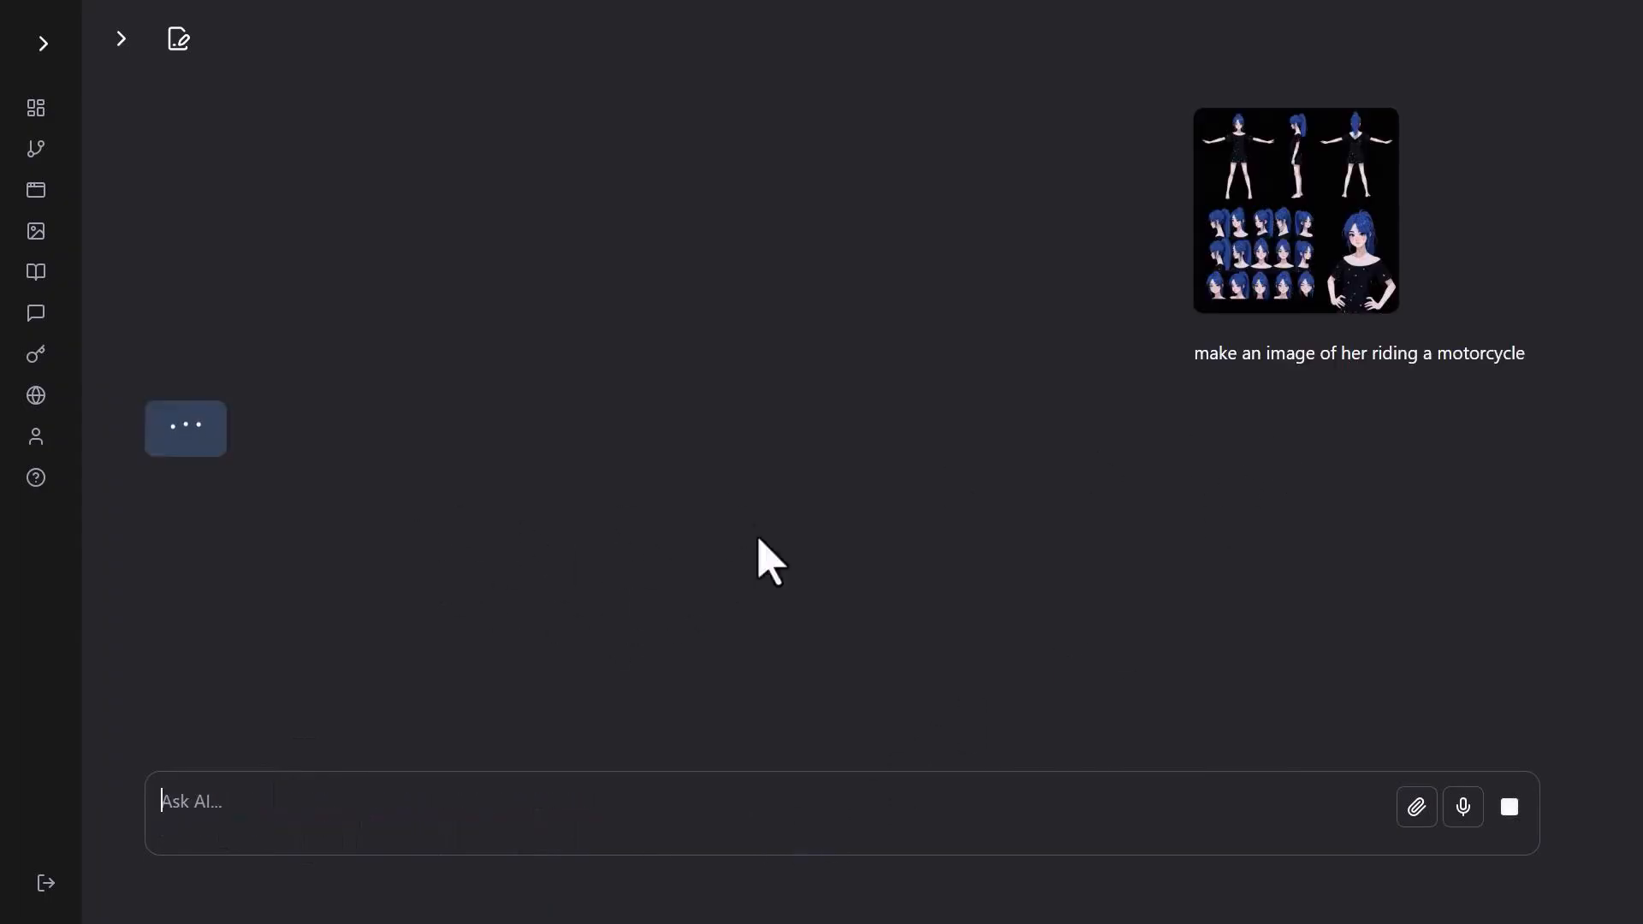
View the attached character sheet and the generated motorcycle image at full size for comparison.
mouse_move(1352, 161)
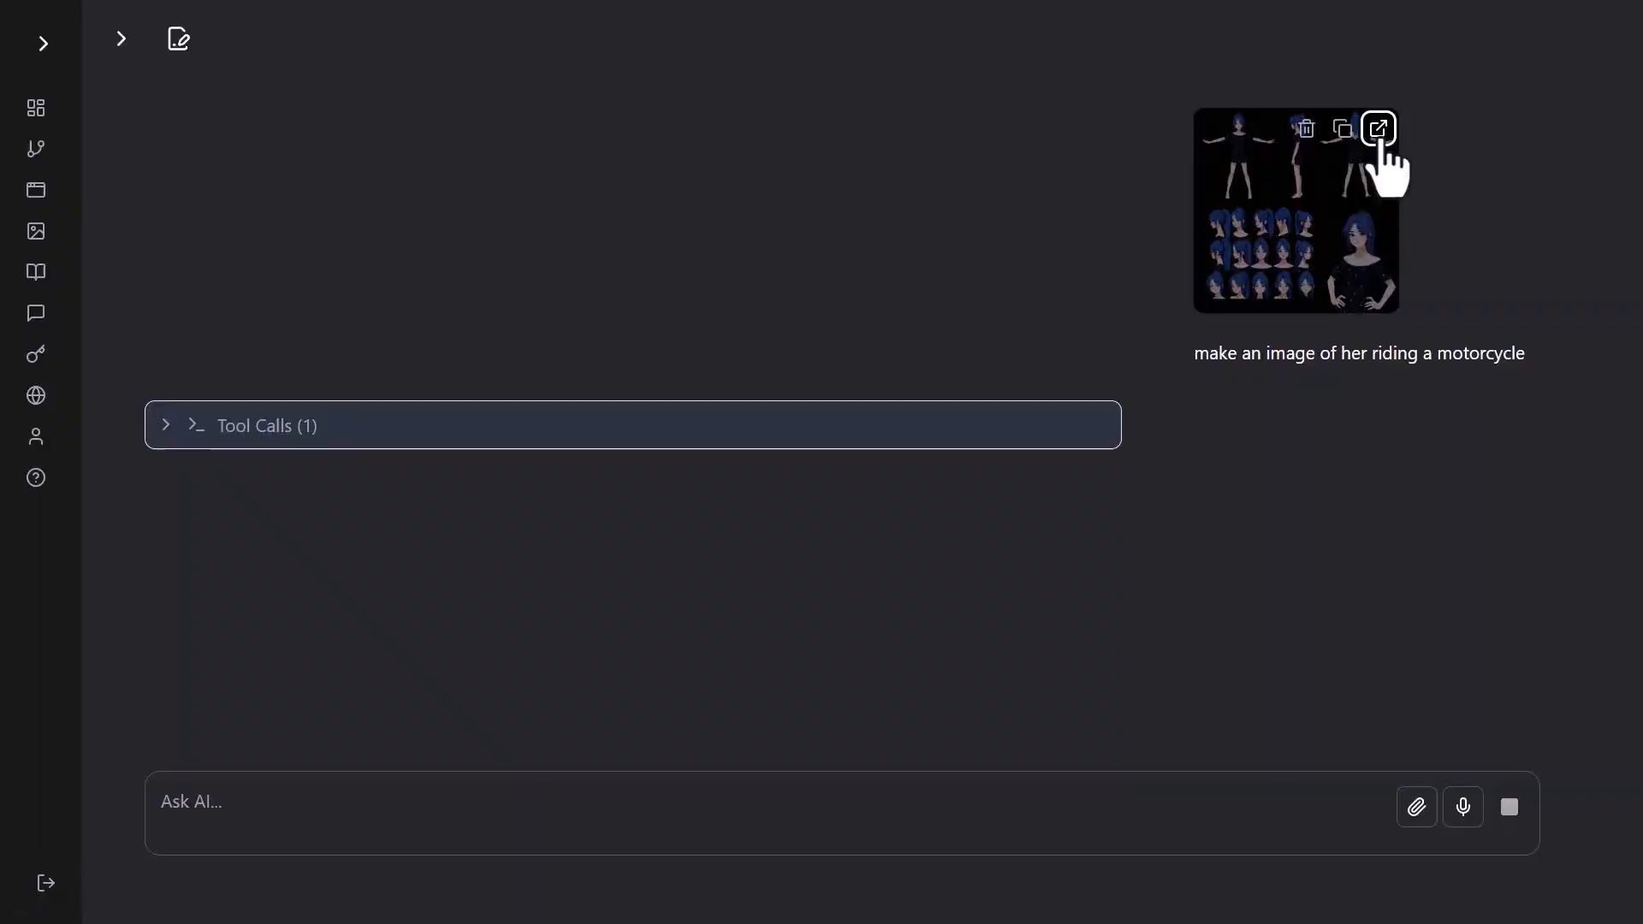
left_click(1378, 130)
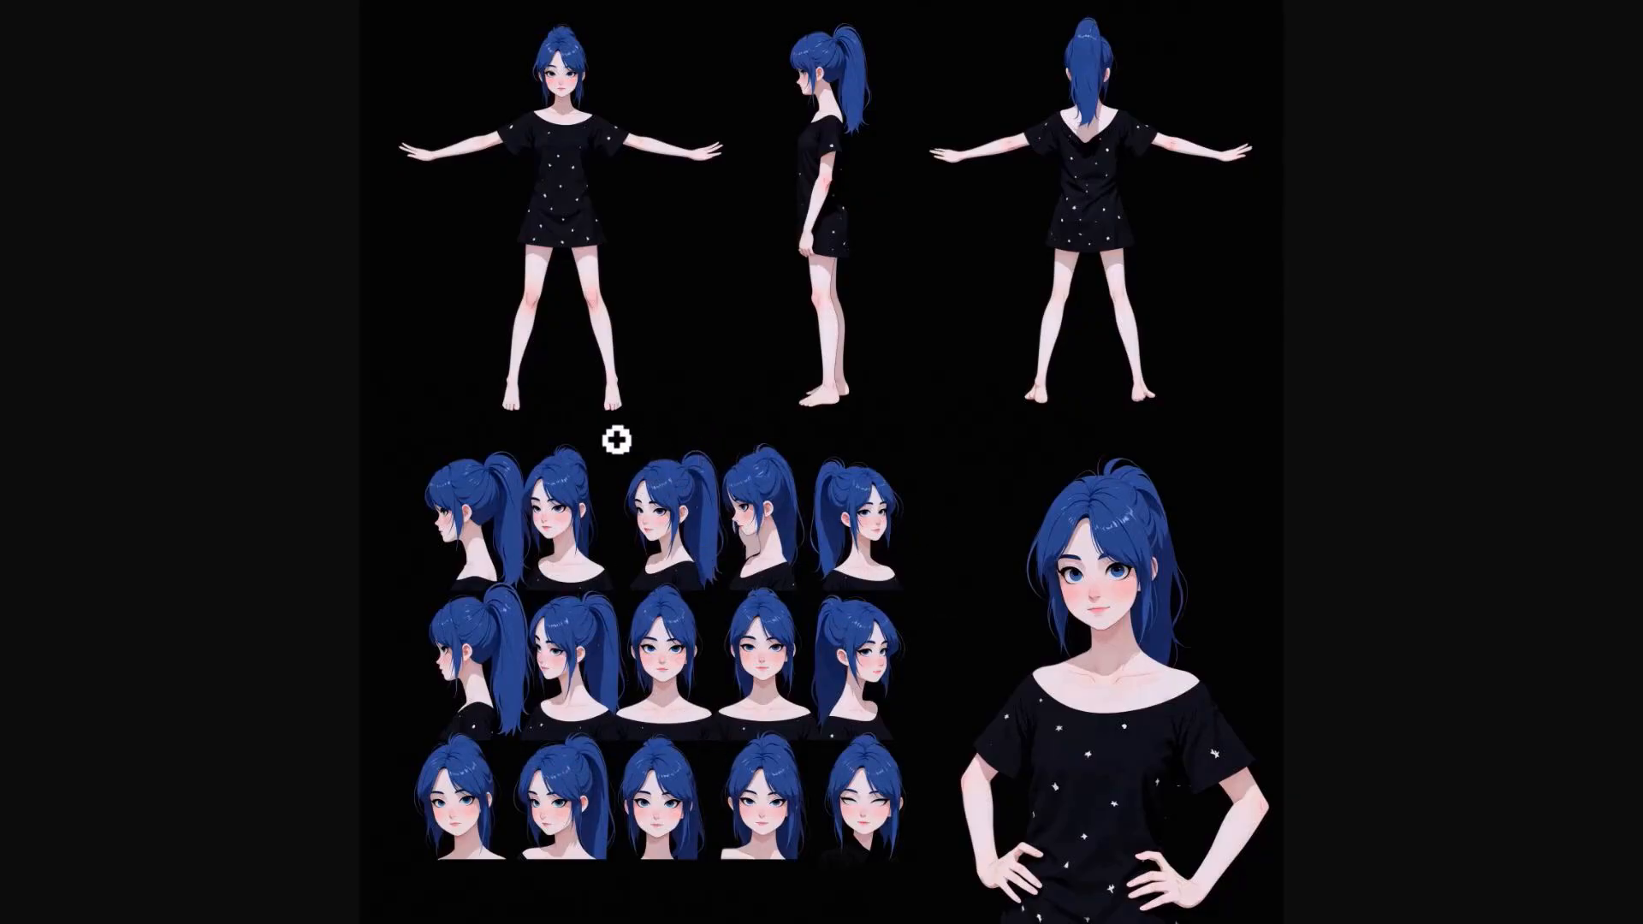
key("ctrl+Tab")
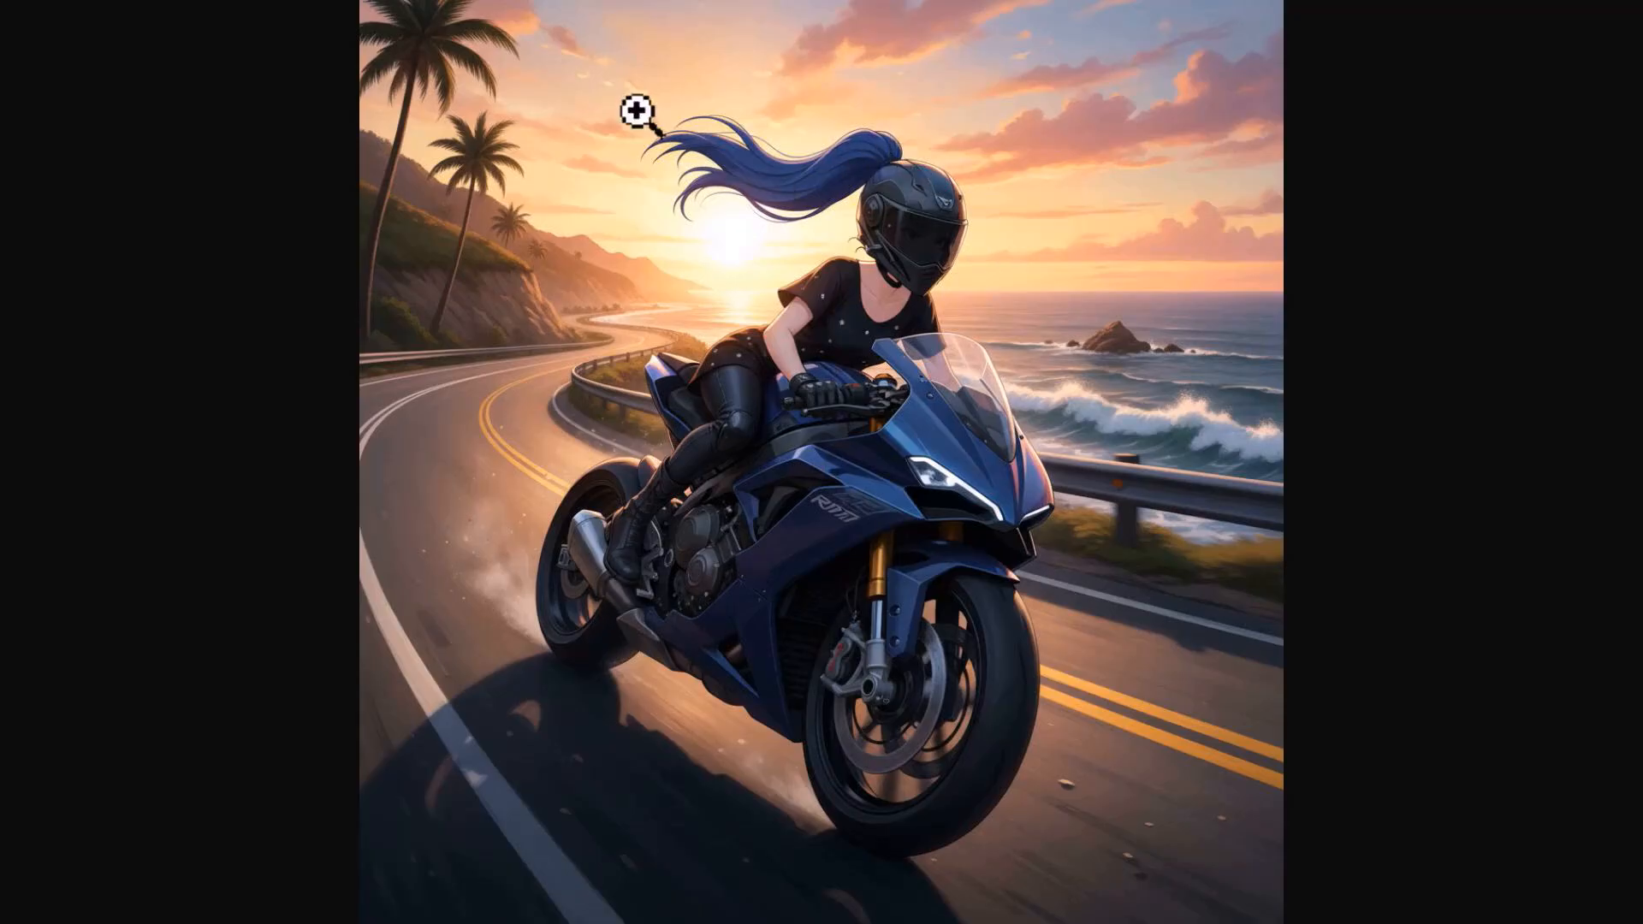
key("Escape")
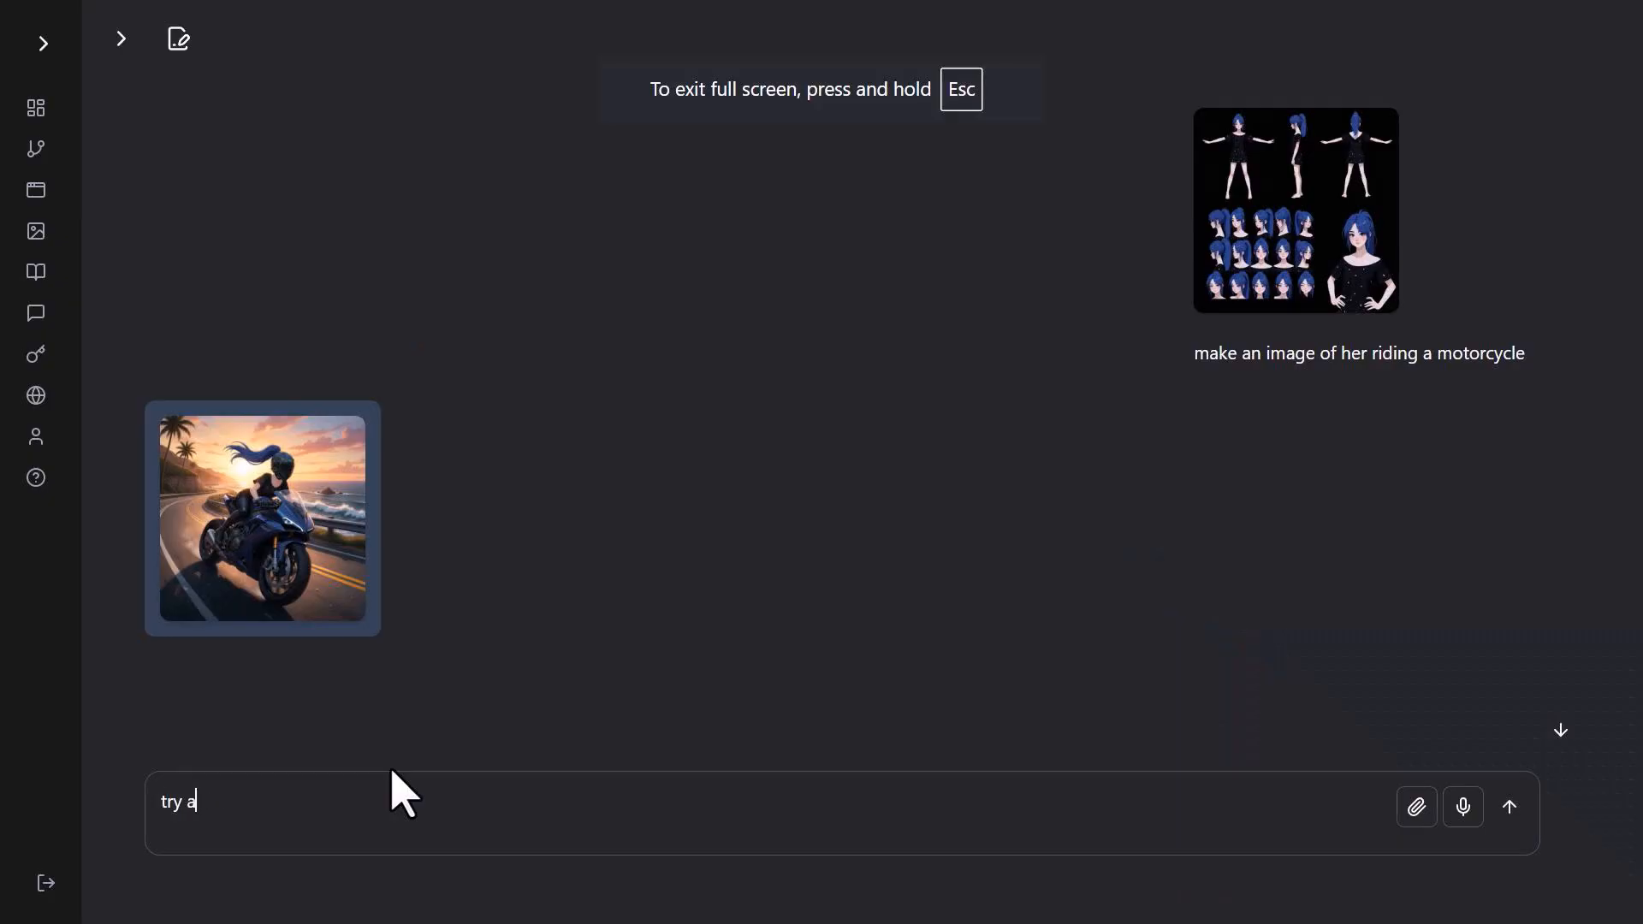
Request another motorcycle image with "try again, but no helmet and keep her clothes the same" and view the result at full size.
type("gain, but helmet and keep her clothes the same")
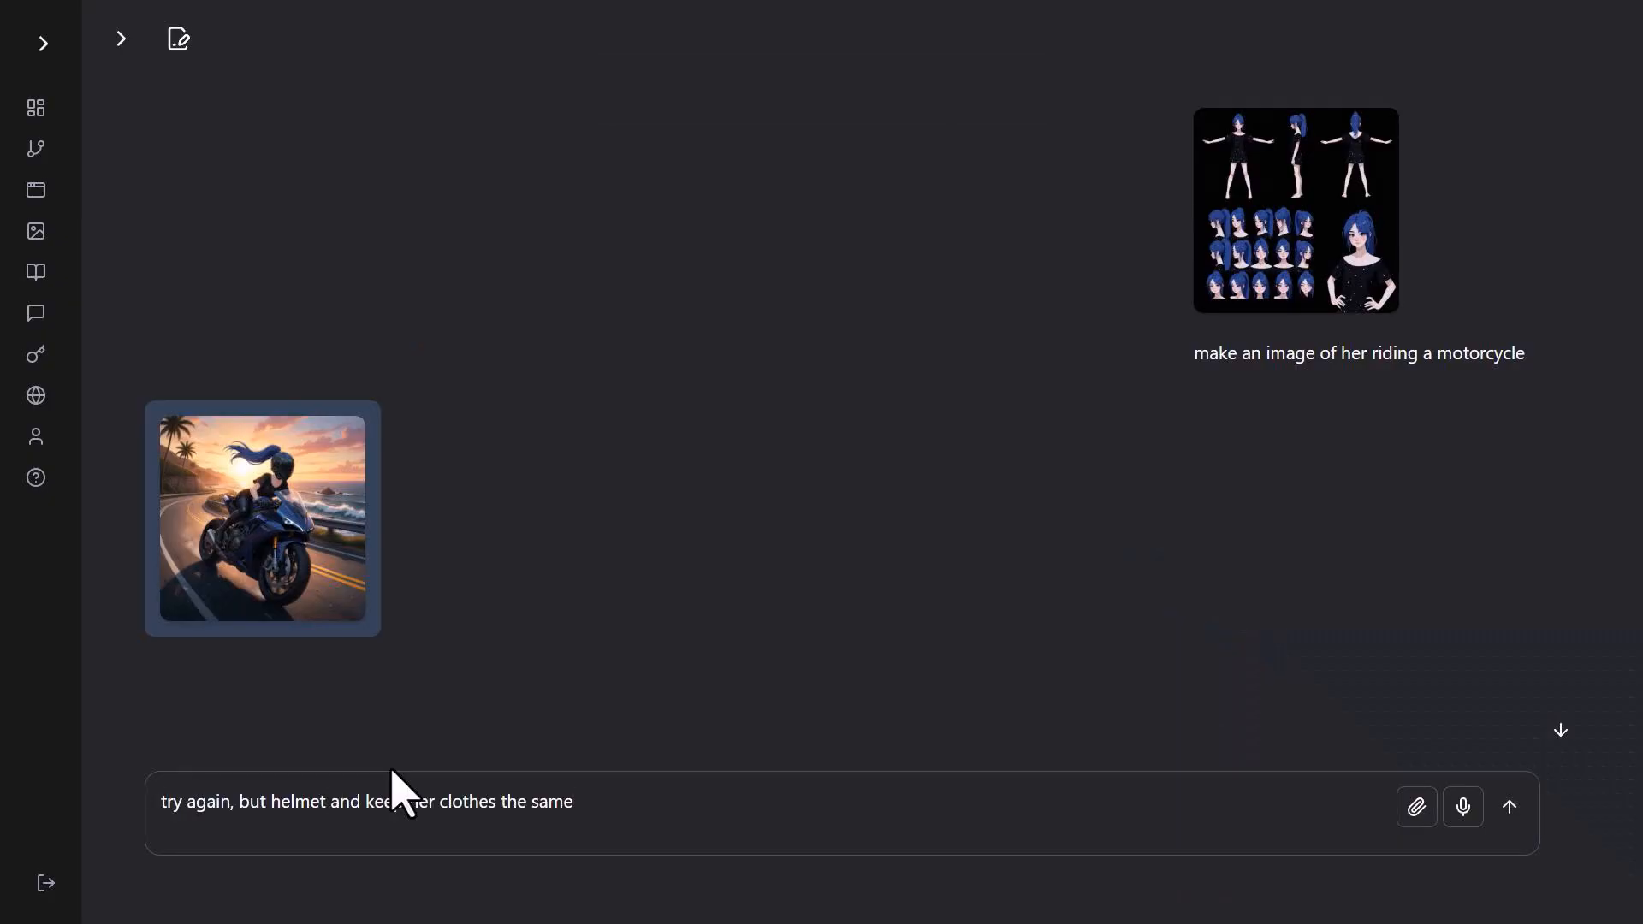
key("Return")
type("no")
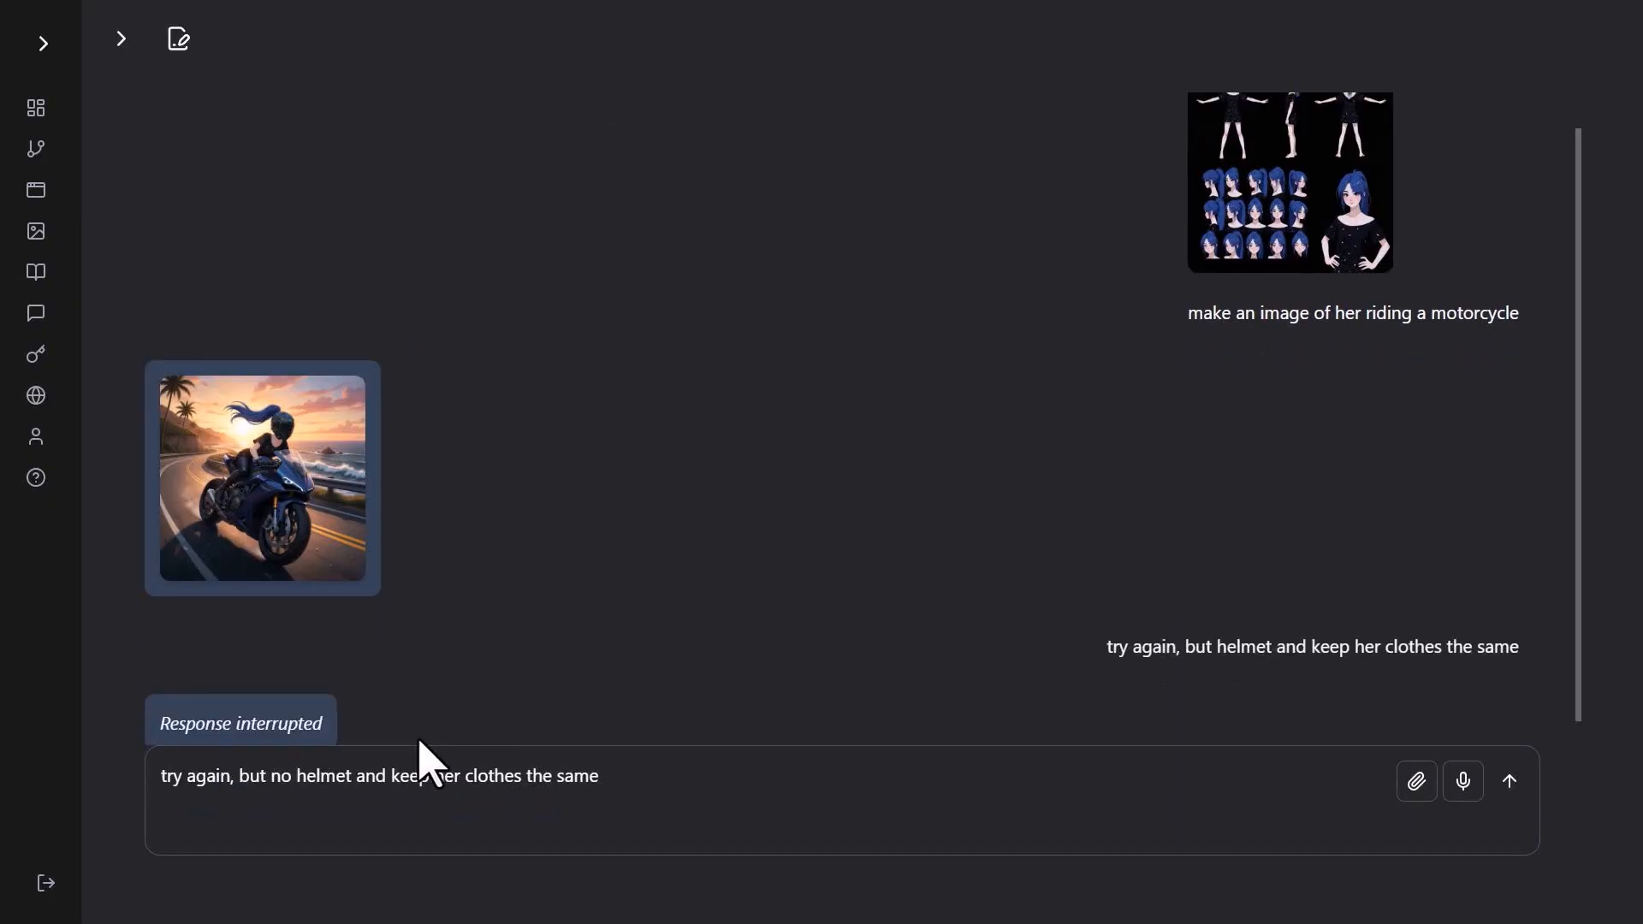
key("Return")
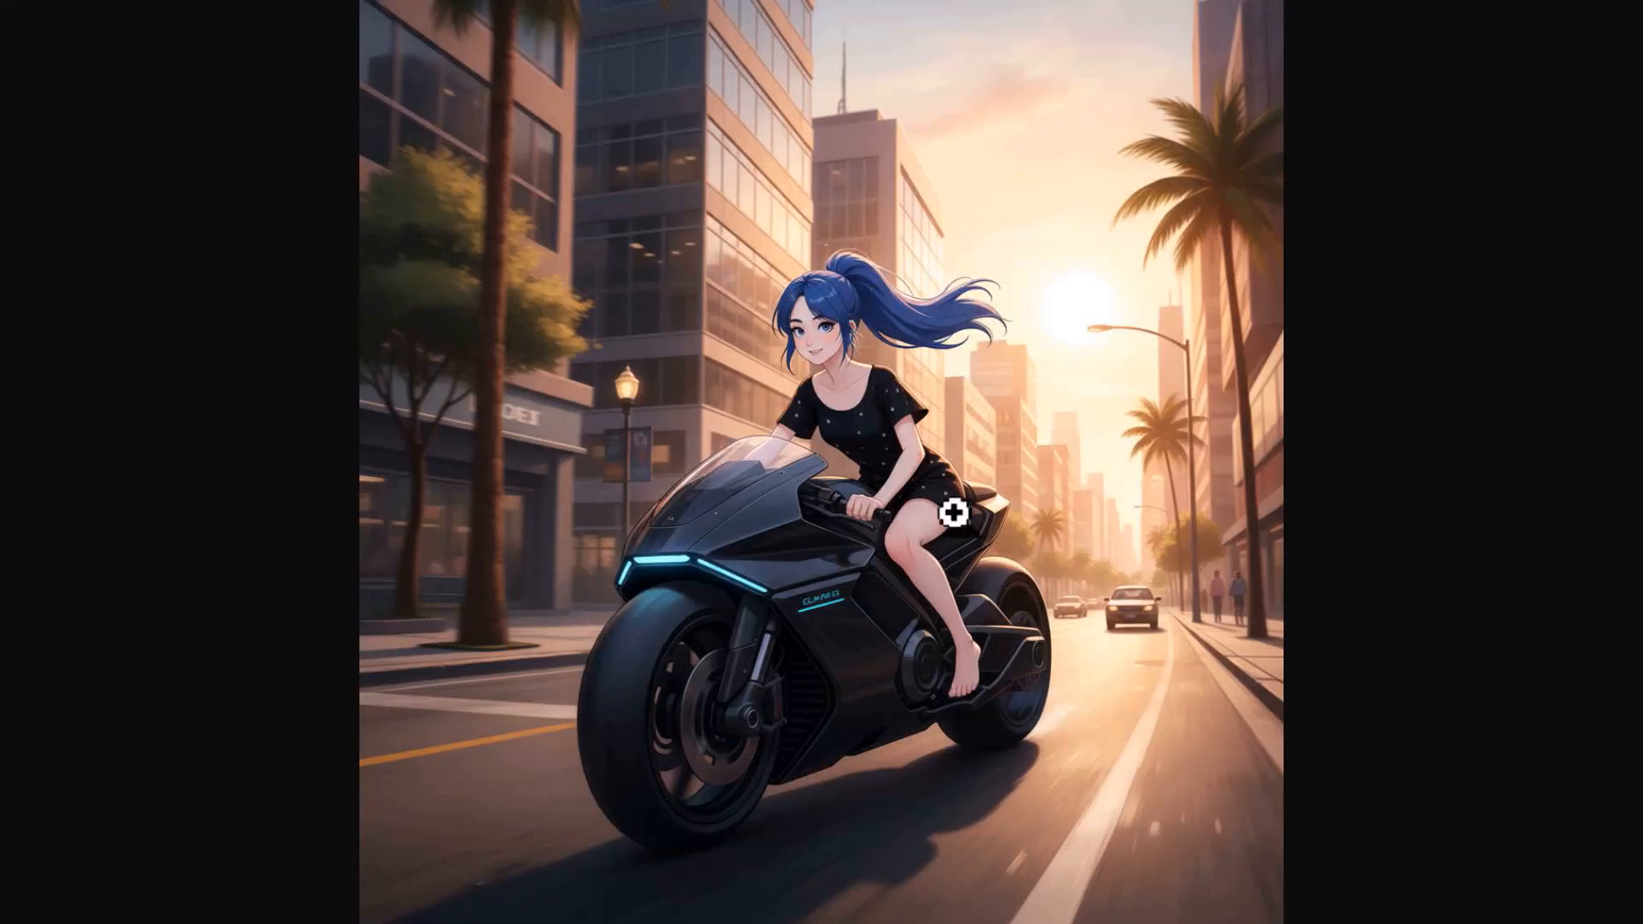
key("ctrl+w")
Send the request "make a new image of the character in the amazon jungle".
left_click(477, 820)
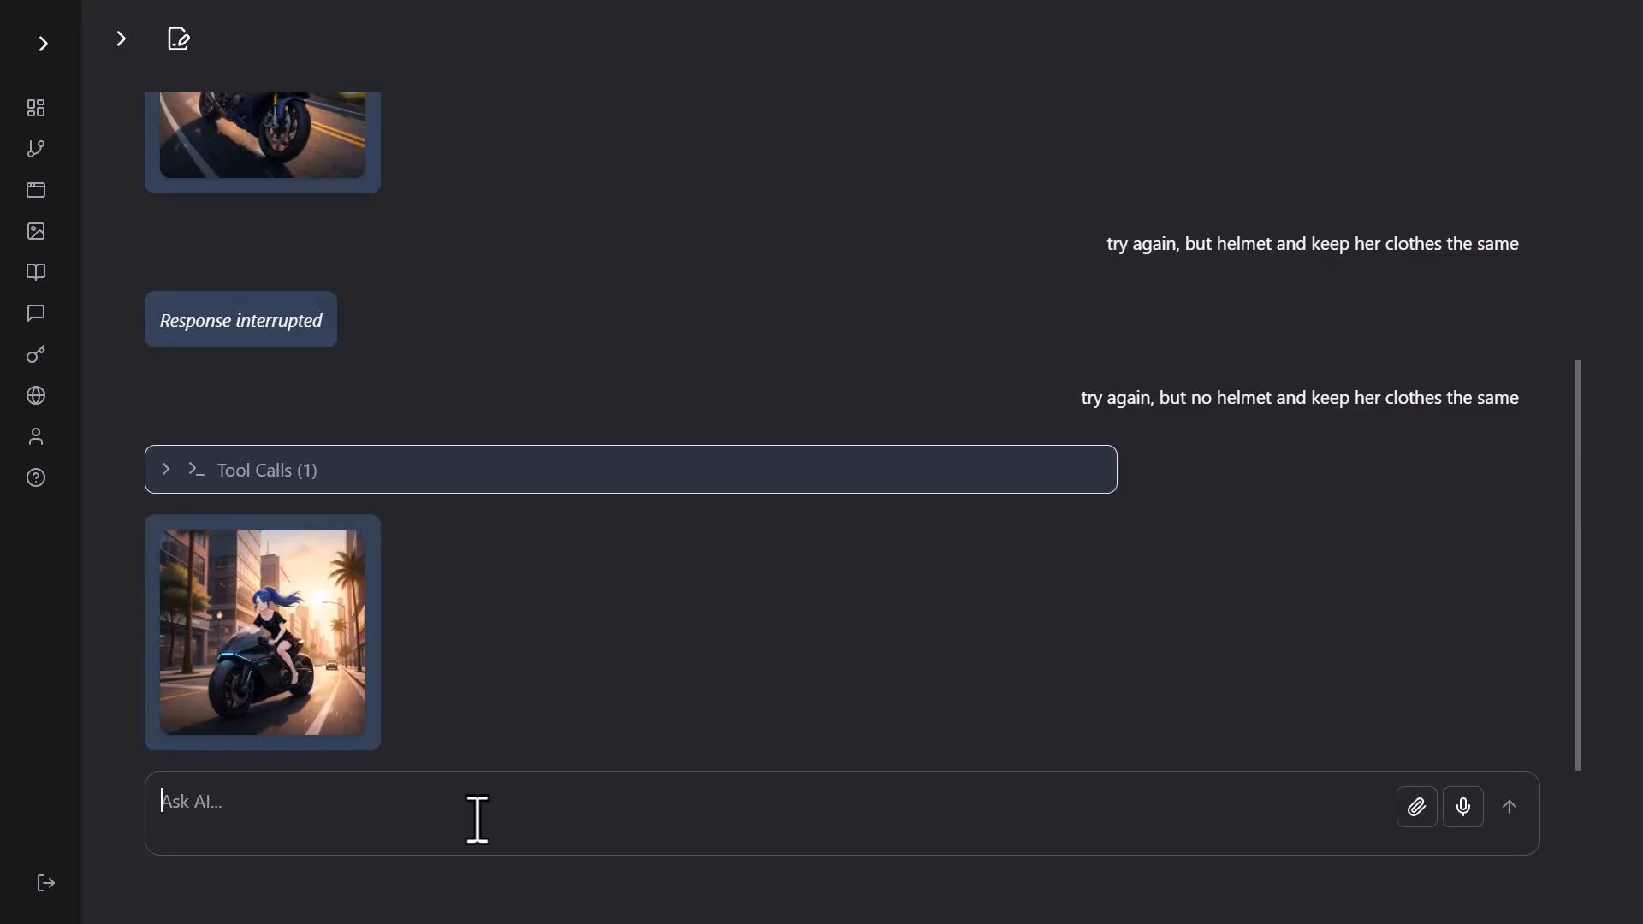
type("make a new image of the character in the amazon jungle")
key("Return")
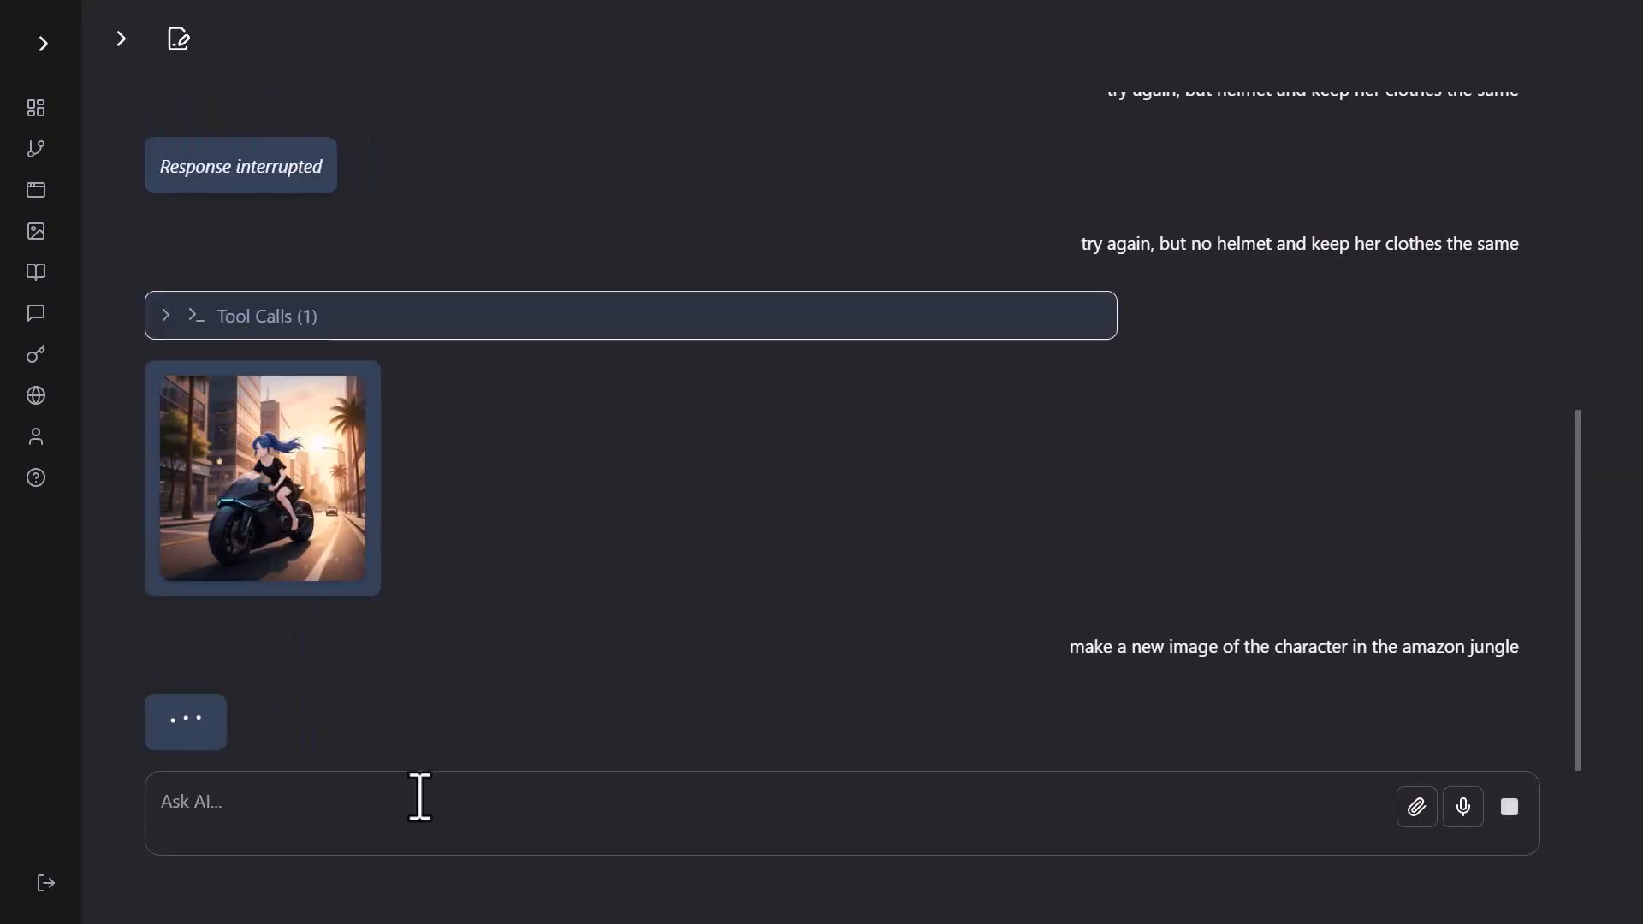
Examine the results of the jungle request's tool calls and view the generated jungle image at full size.
left_click(165, 734)
scroll(297, 676, "down", 2)
left_click(190, 609)
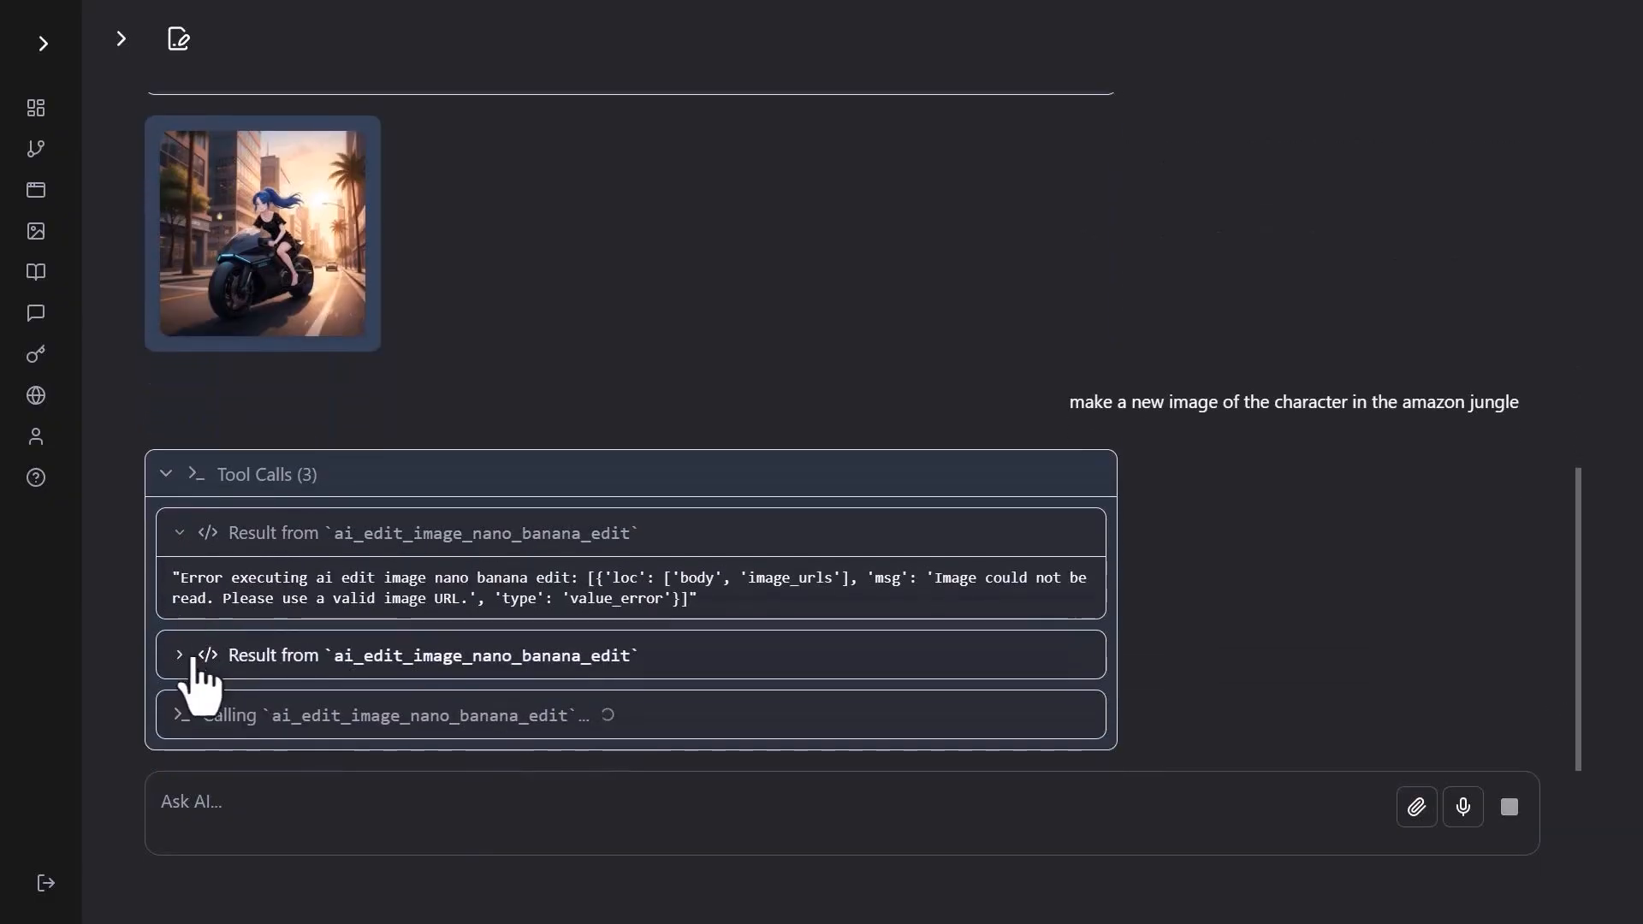
left_click(196, 656)
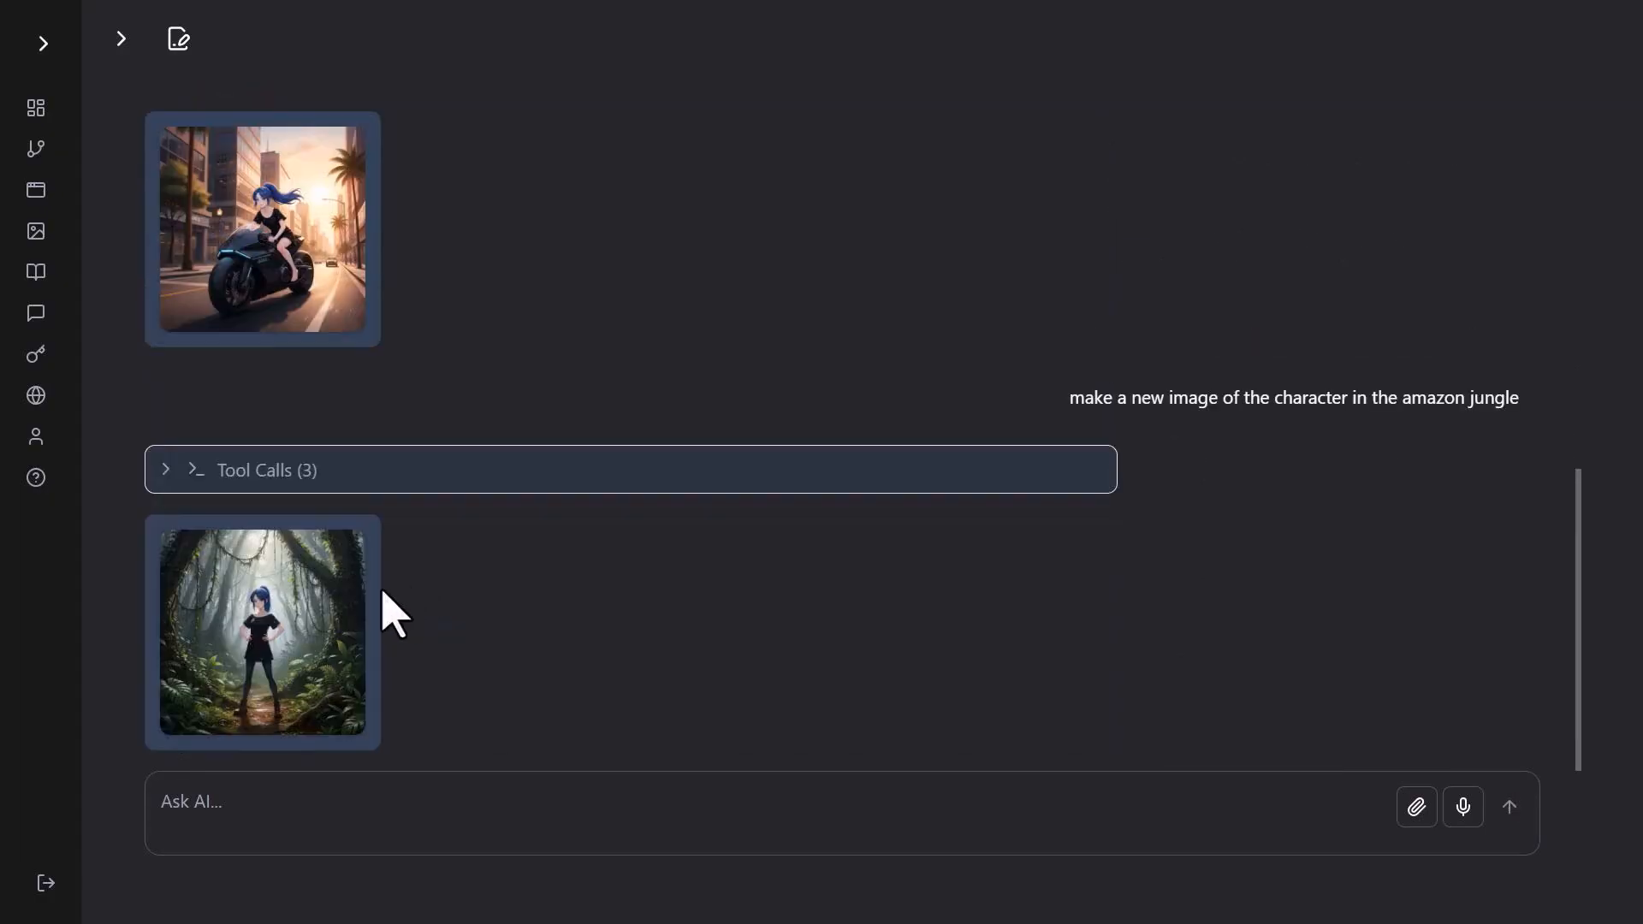
left_click(340, 552)
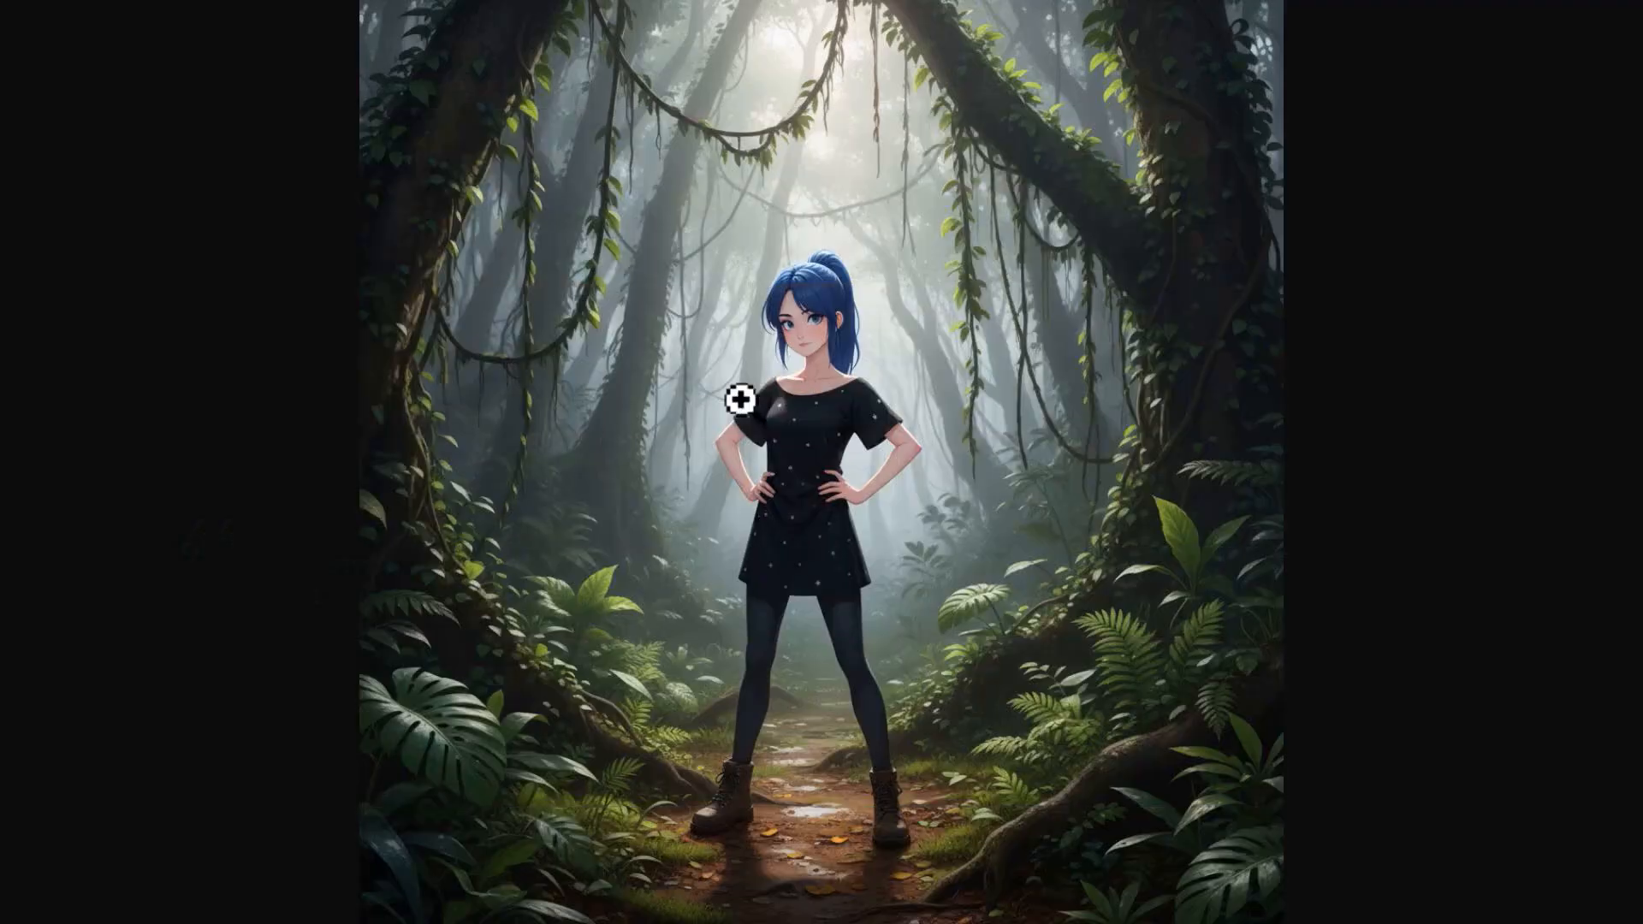
key("Escape")
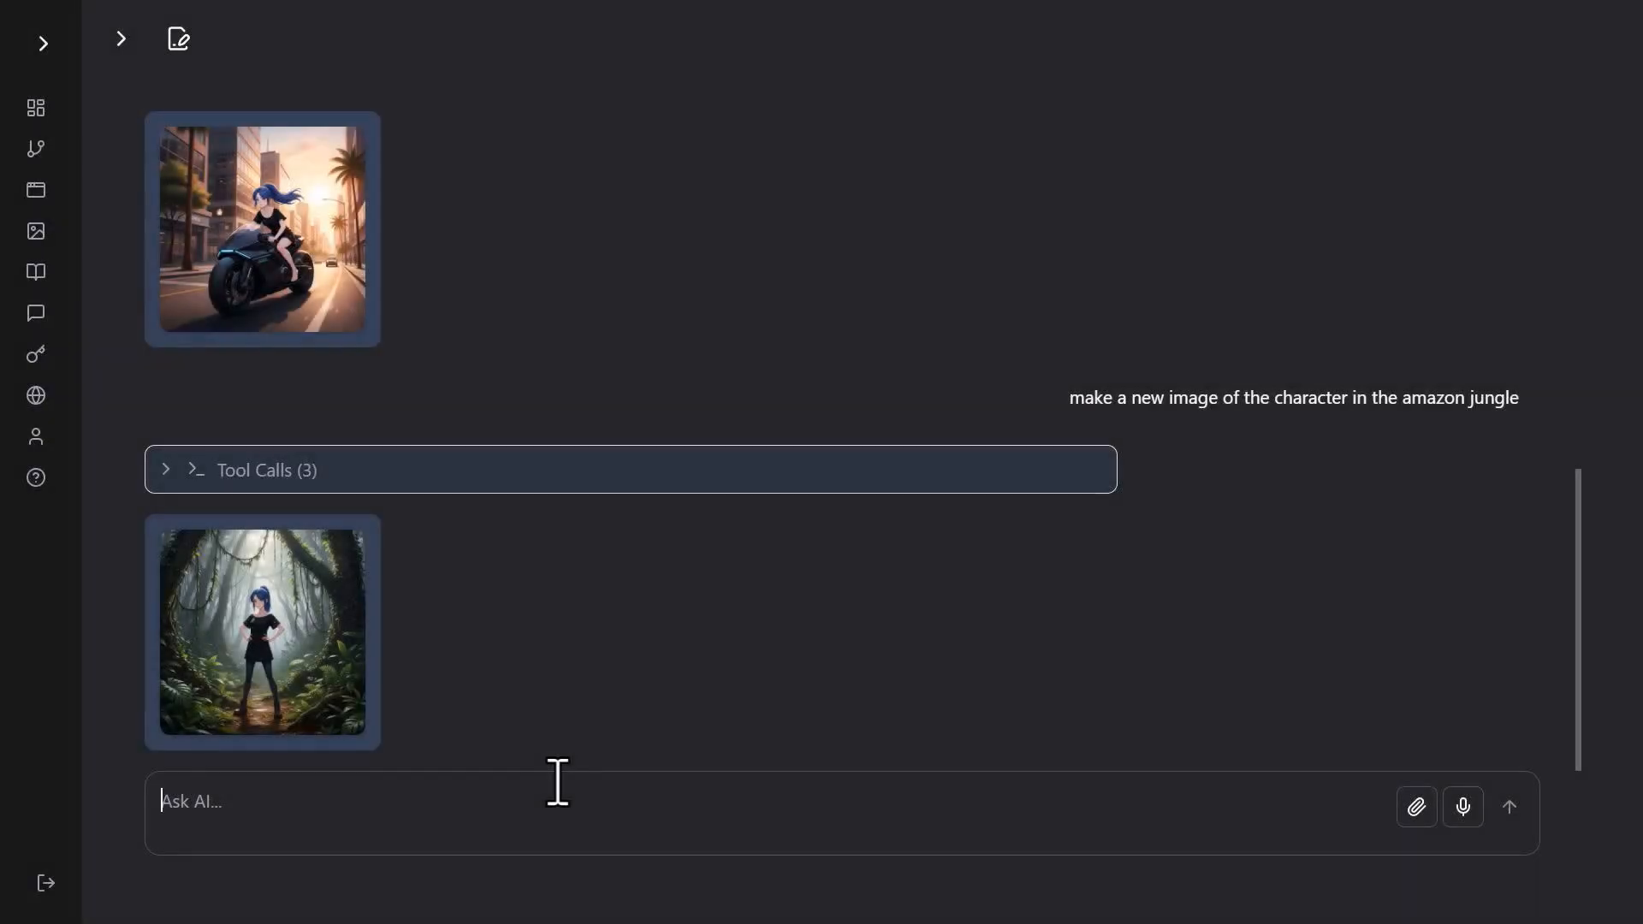
Send the request "create speech of her saying "Earlier today I wrestled a lemur. And I won."".
type("create speech of her saying \"Earlier today I wrestled a lemur. And I won.\"")
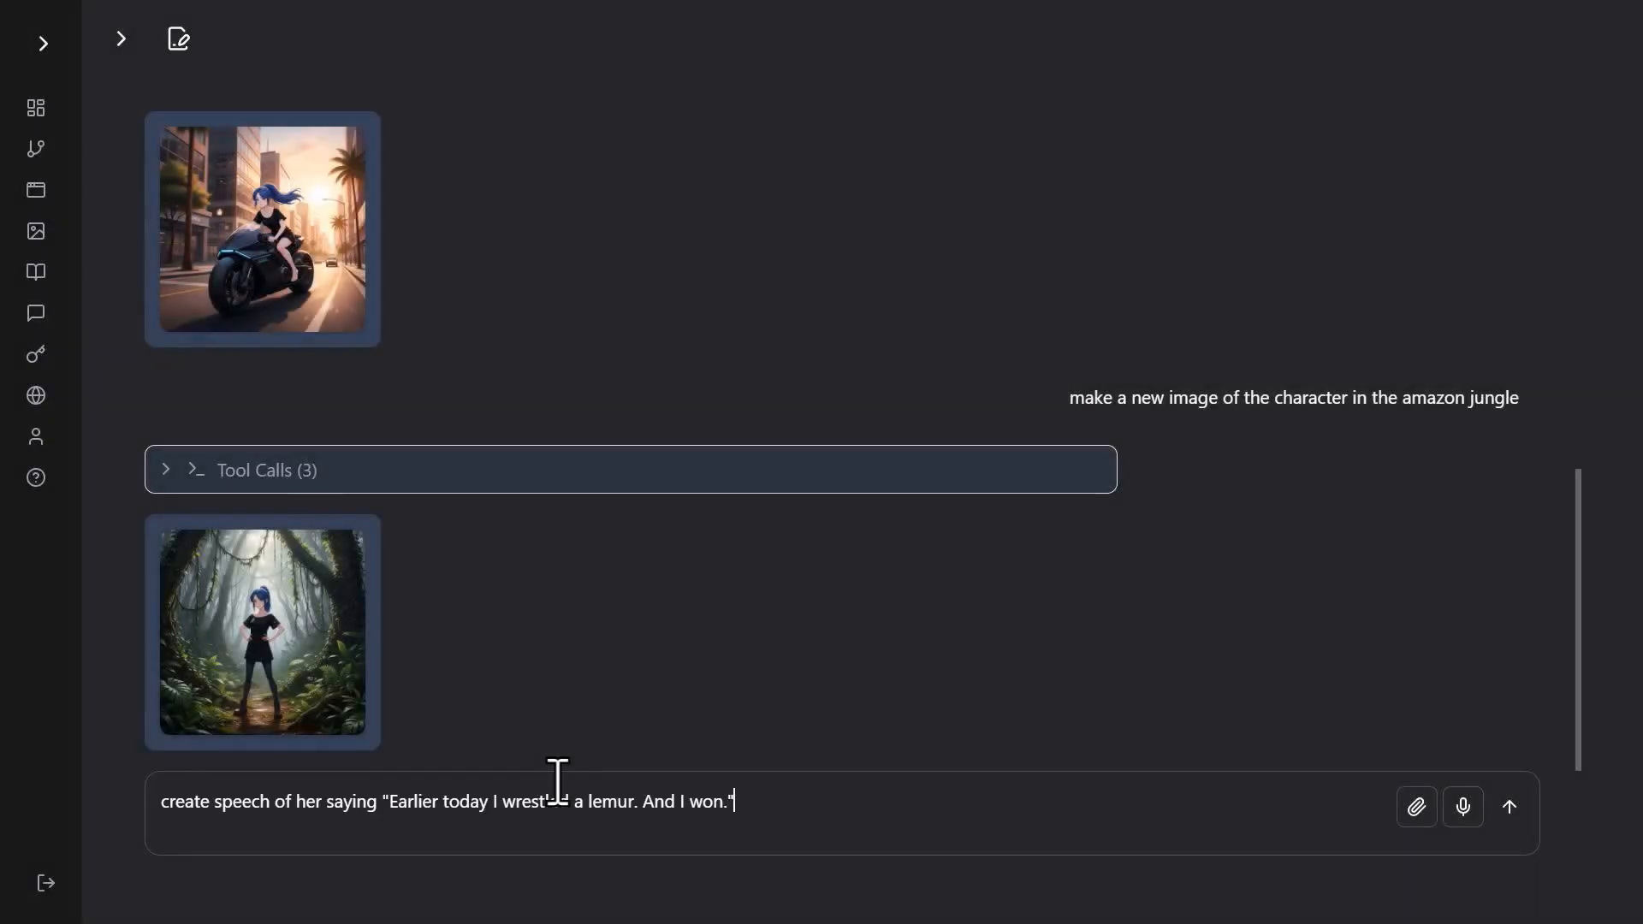
key("Return")
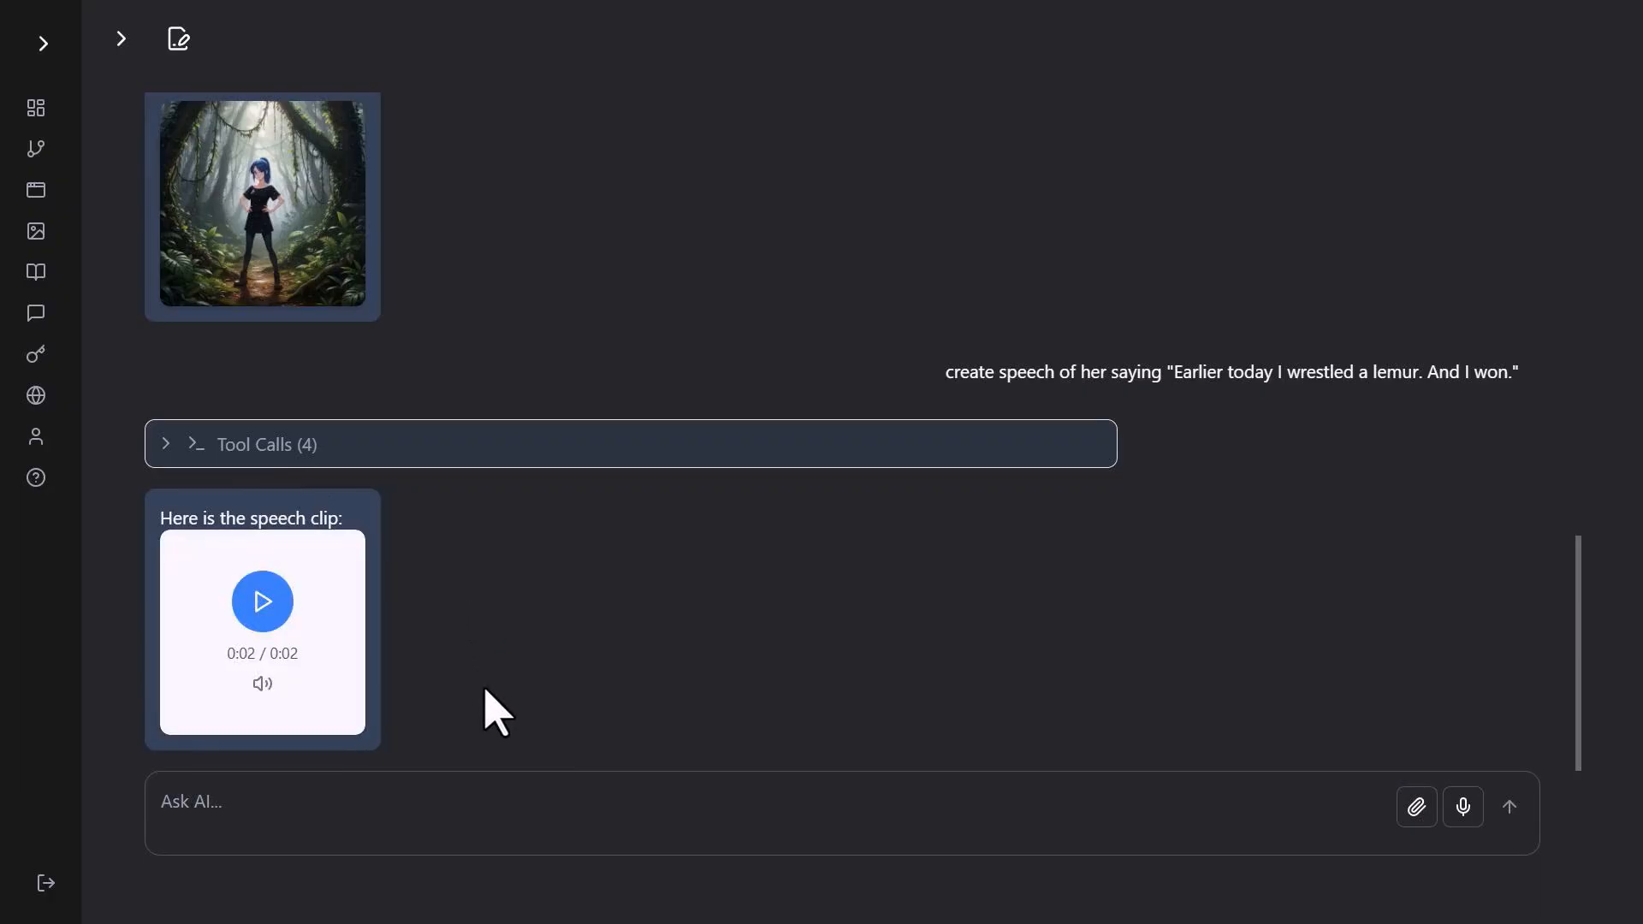
Request "now use the speech and the most recent image to create an avatar video" and watch the resulting video at full size.
type("now use the speech and the most recent image to create an avatar video")
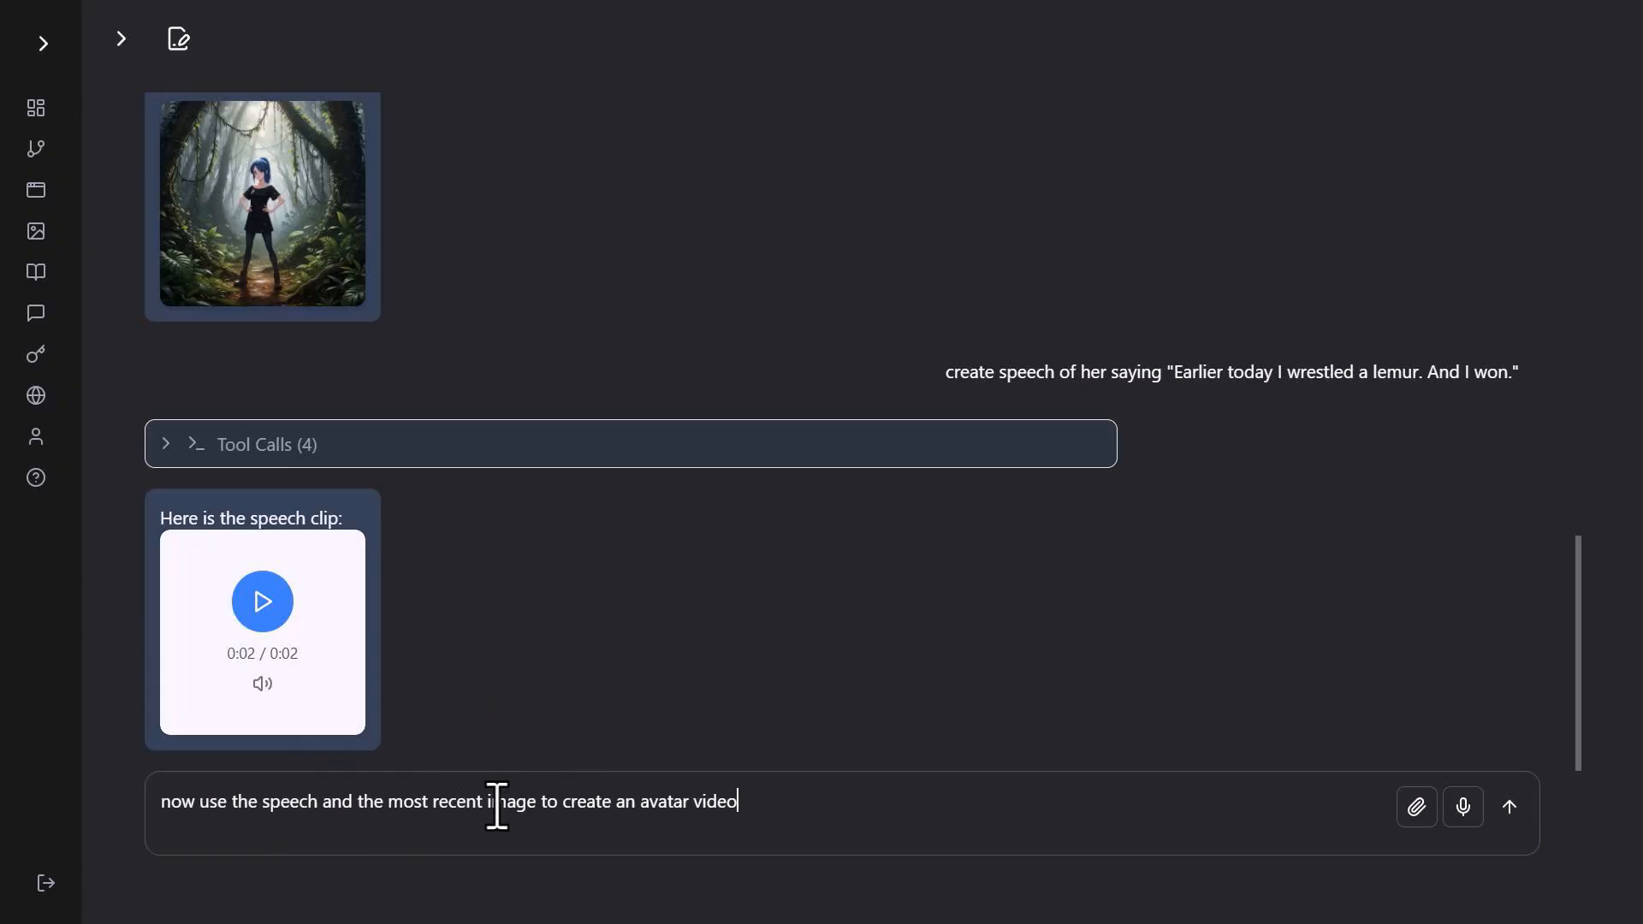
key("Return")
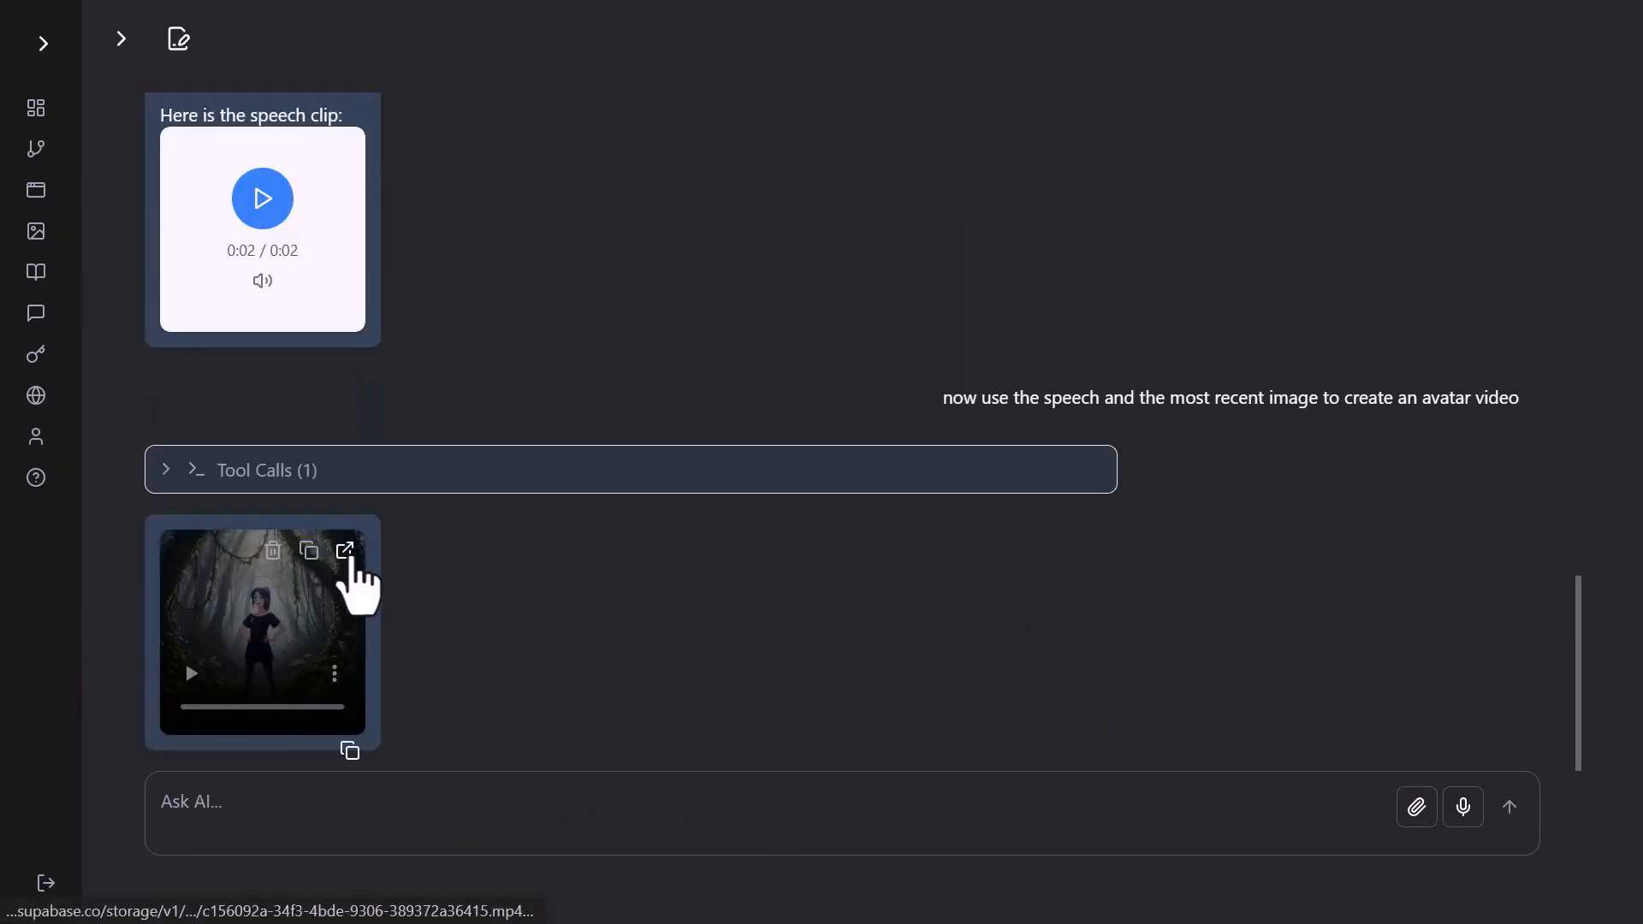
left_click(346, 554)
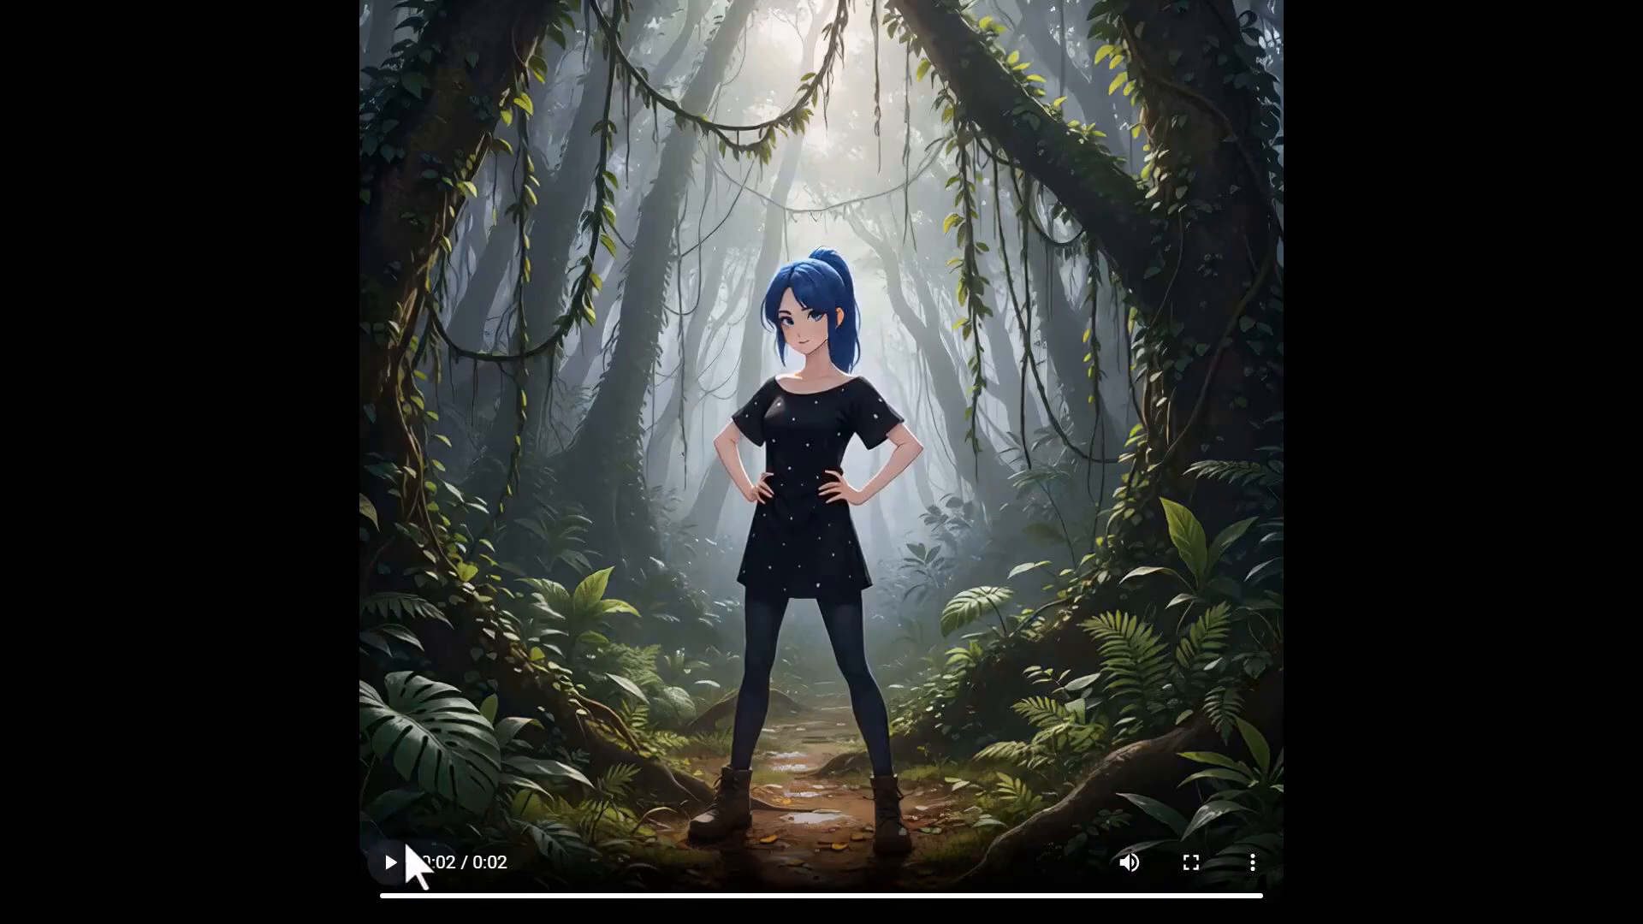
key("Escape")
Request "make a new speech of her saying "always remember to wear your helmet when riding a motorcycle"" and play the clip.
scroll(512, 612, "up", 15)
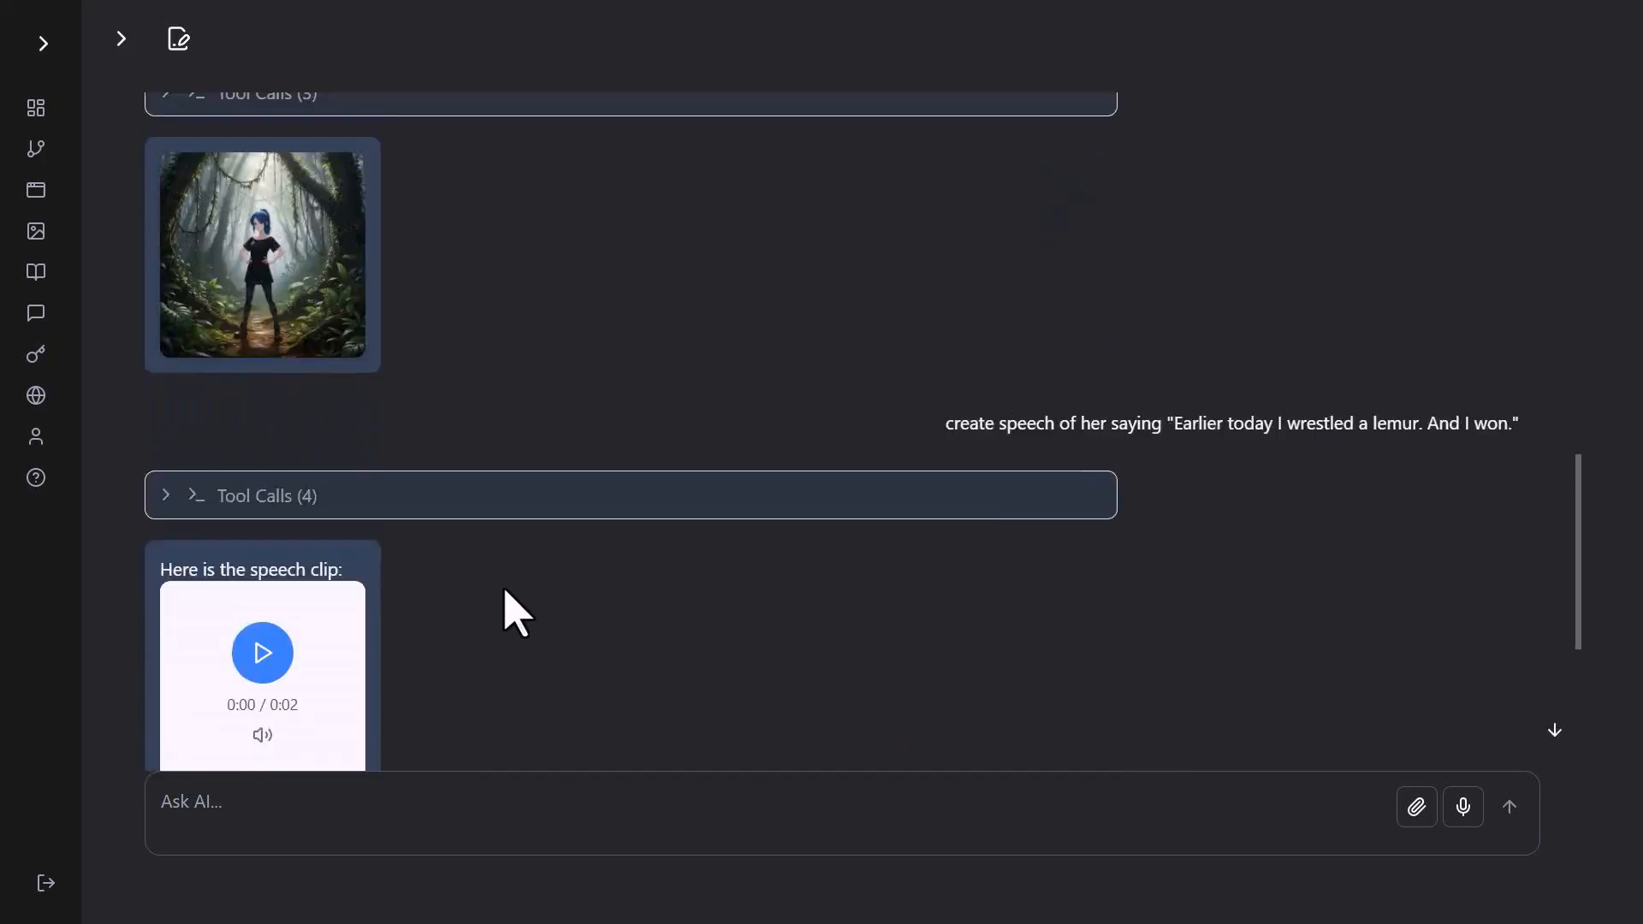
mouse_move(315, 326)
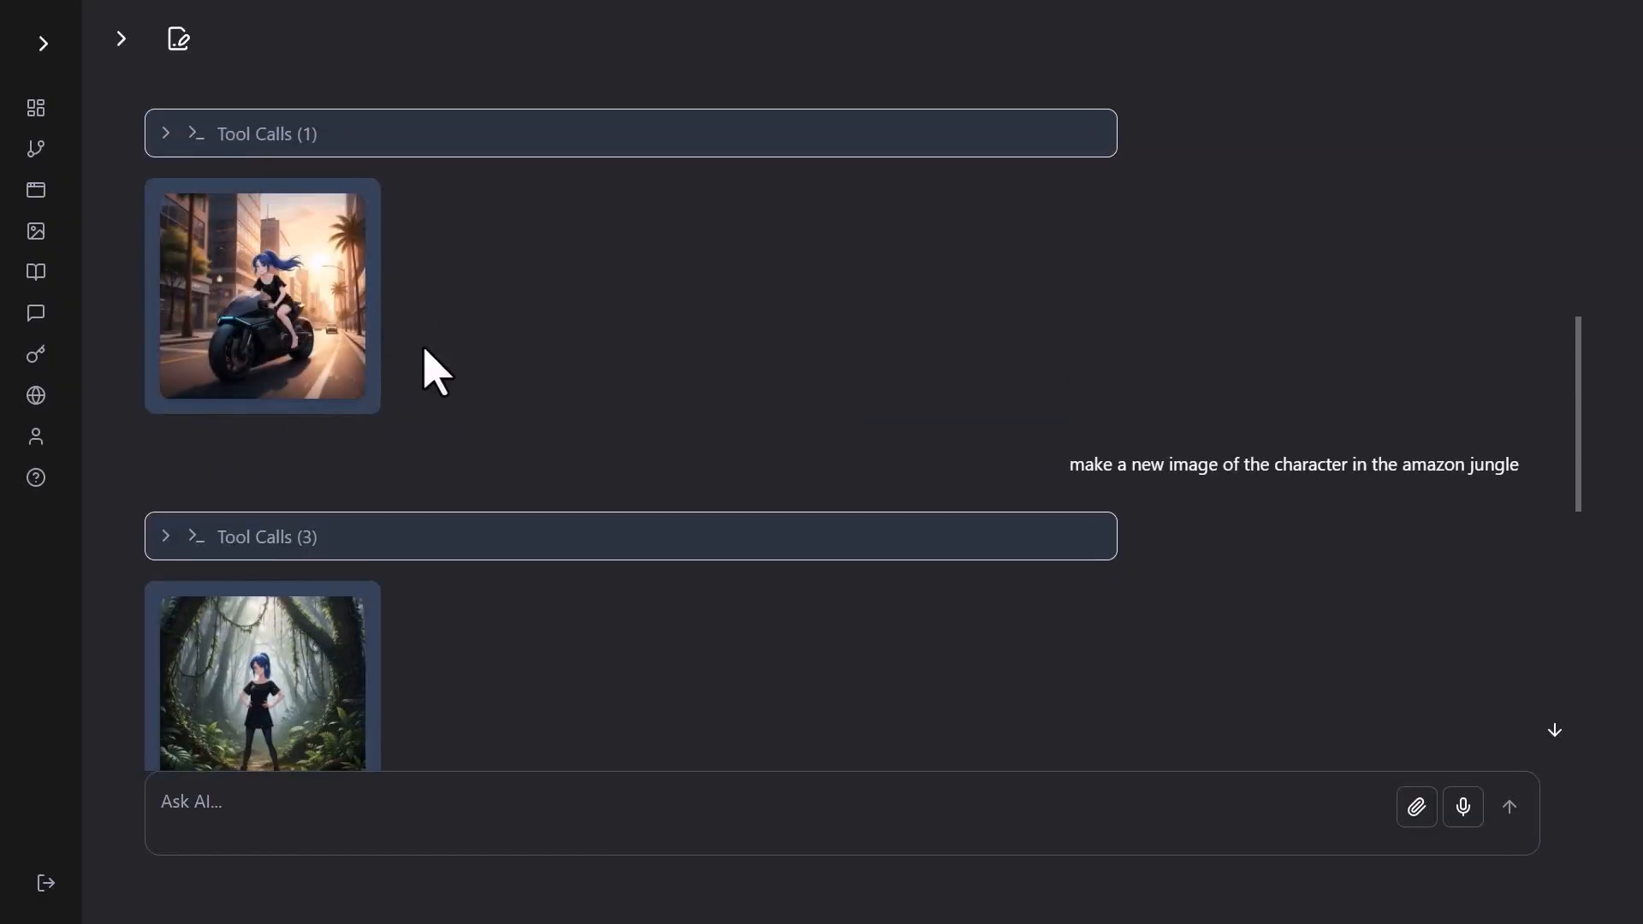
scroll(471, 368, "down", 10)
left_click(329, 807)
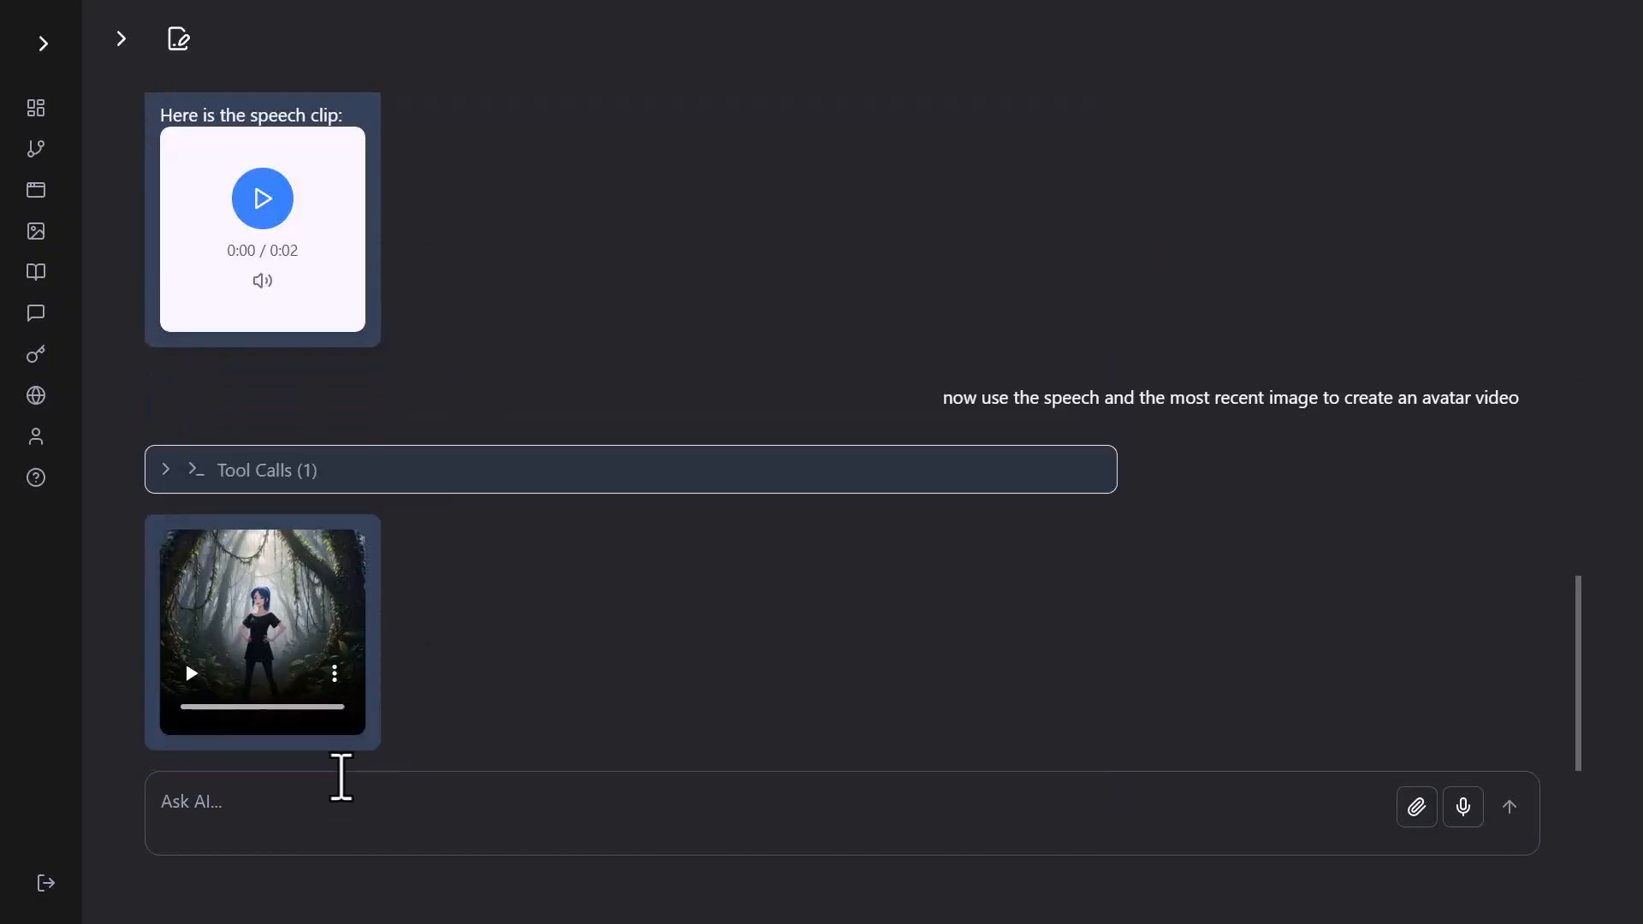
key("ctrl+v")
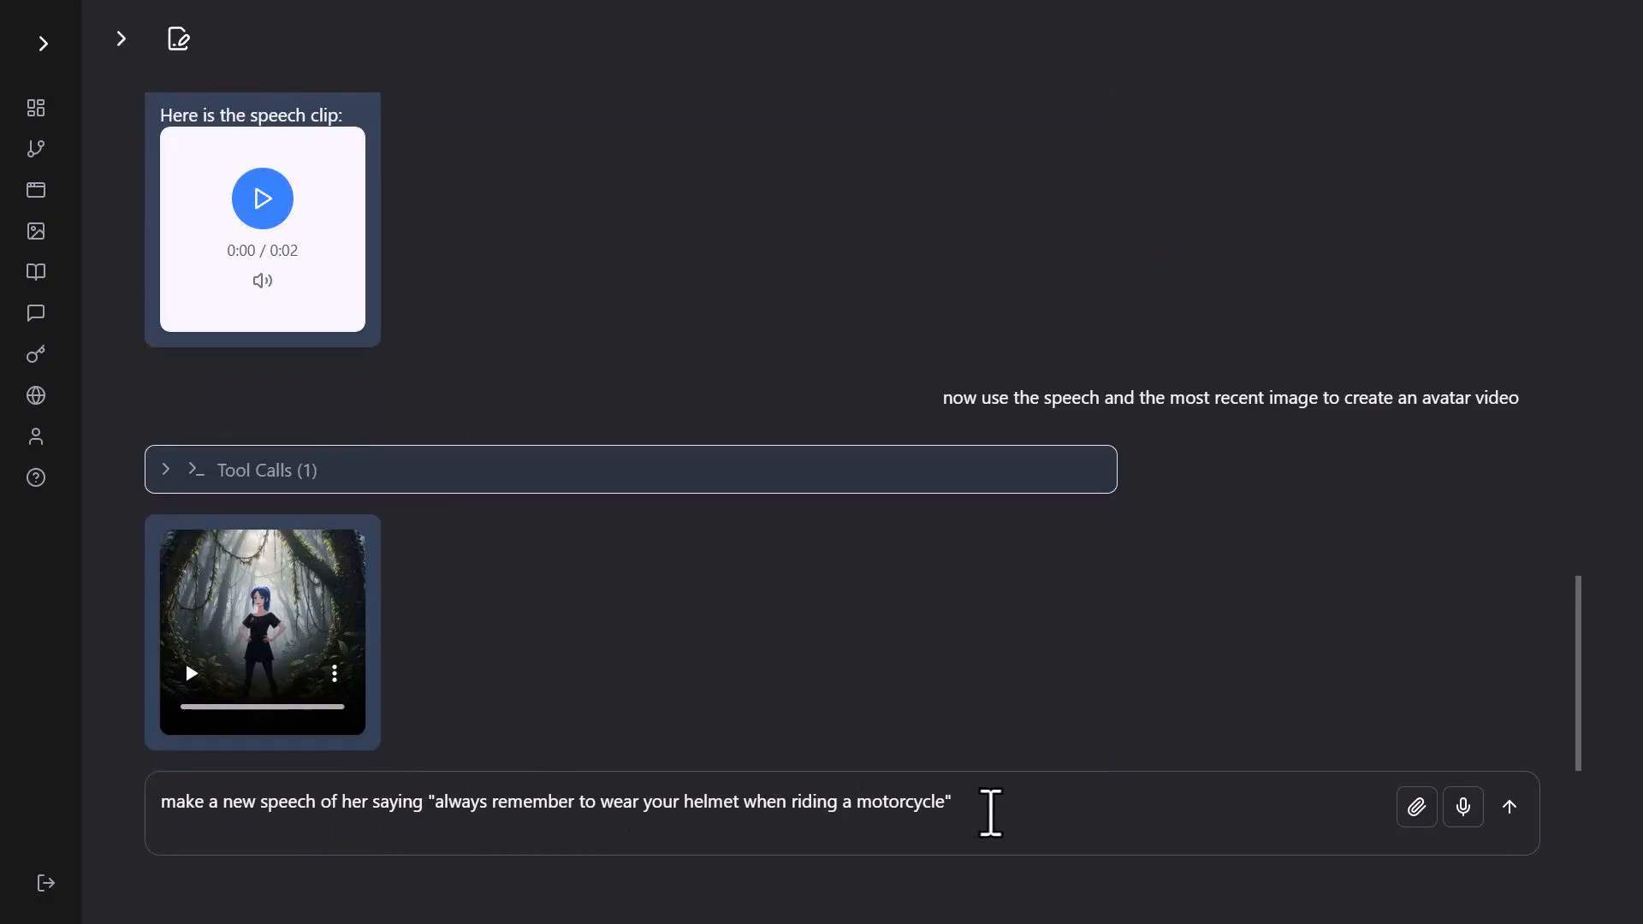
key("Return")
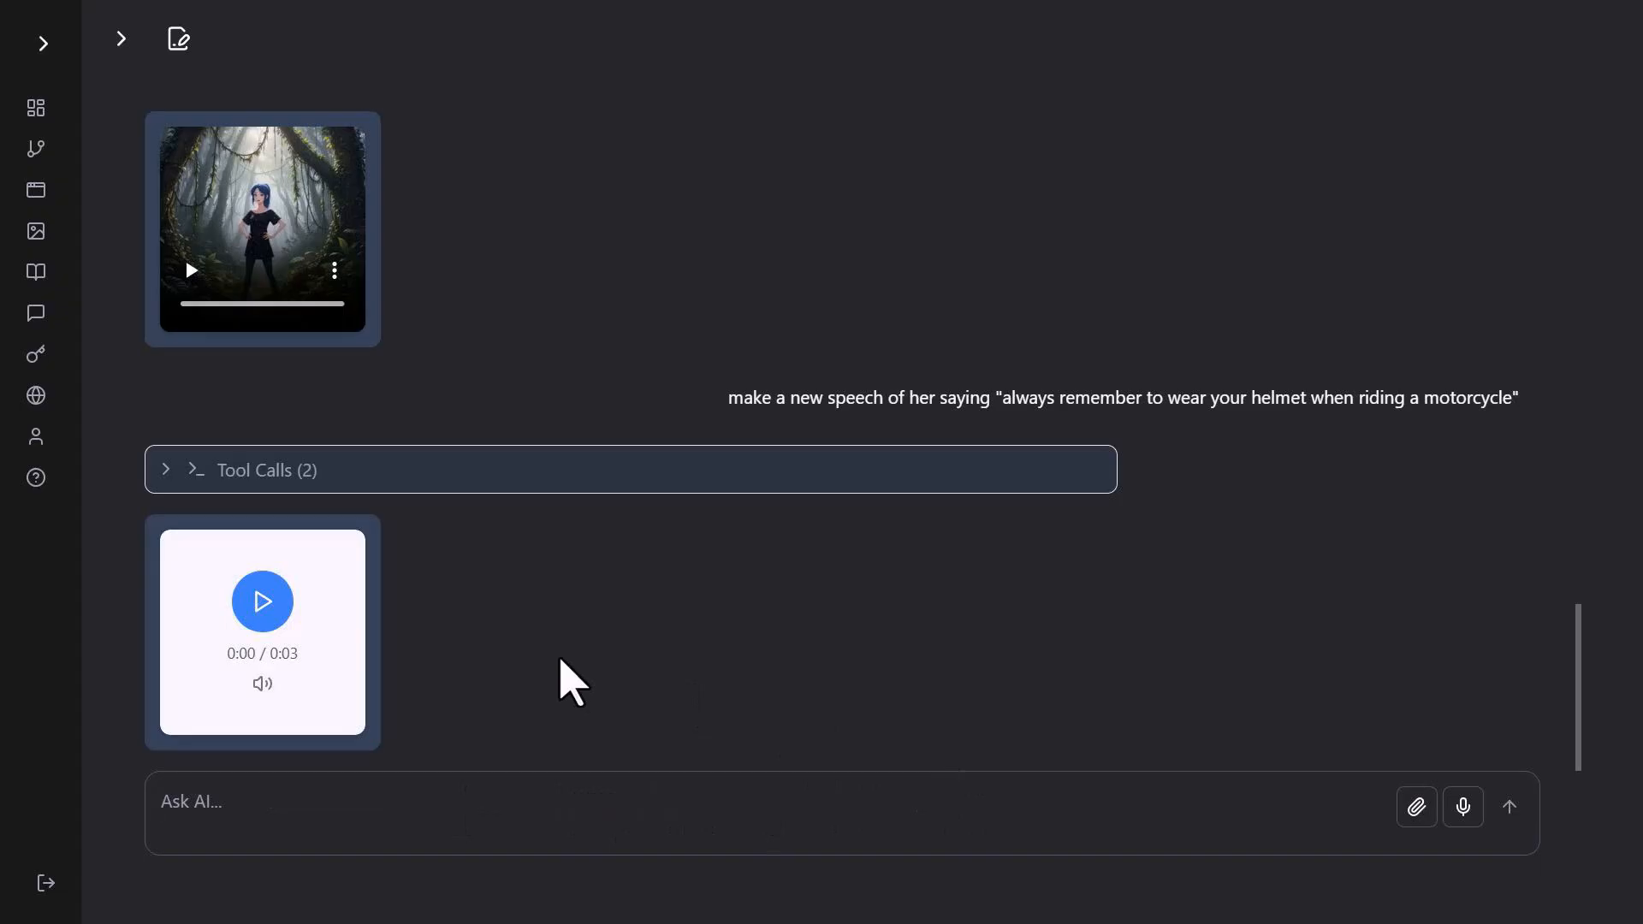
left_click(267, 620)
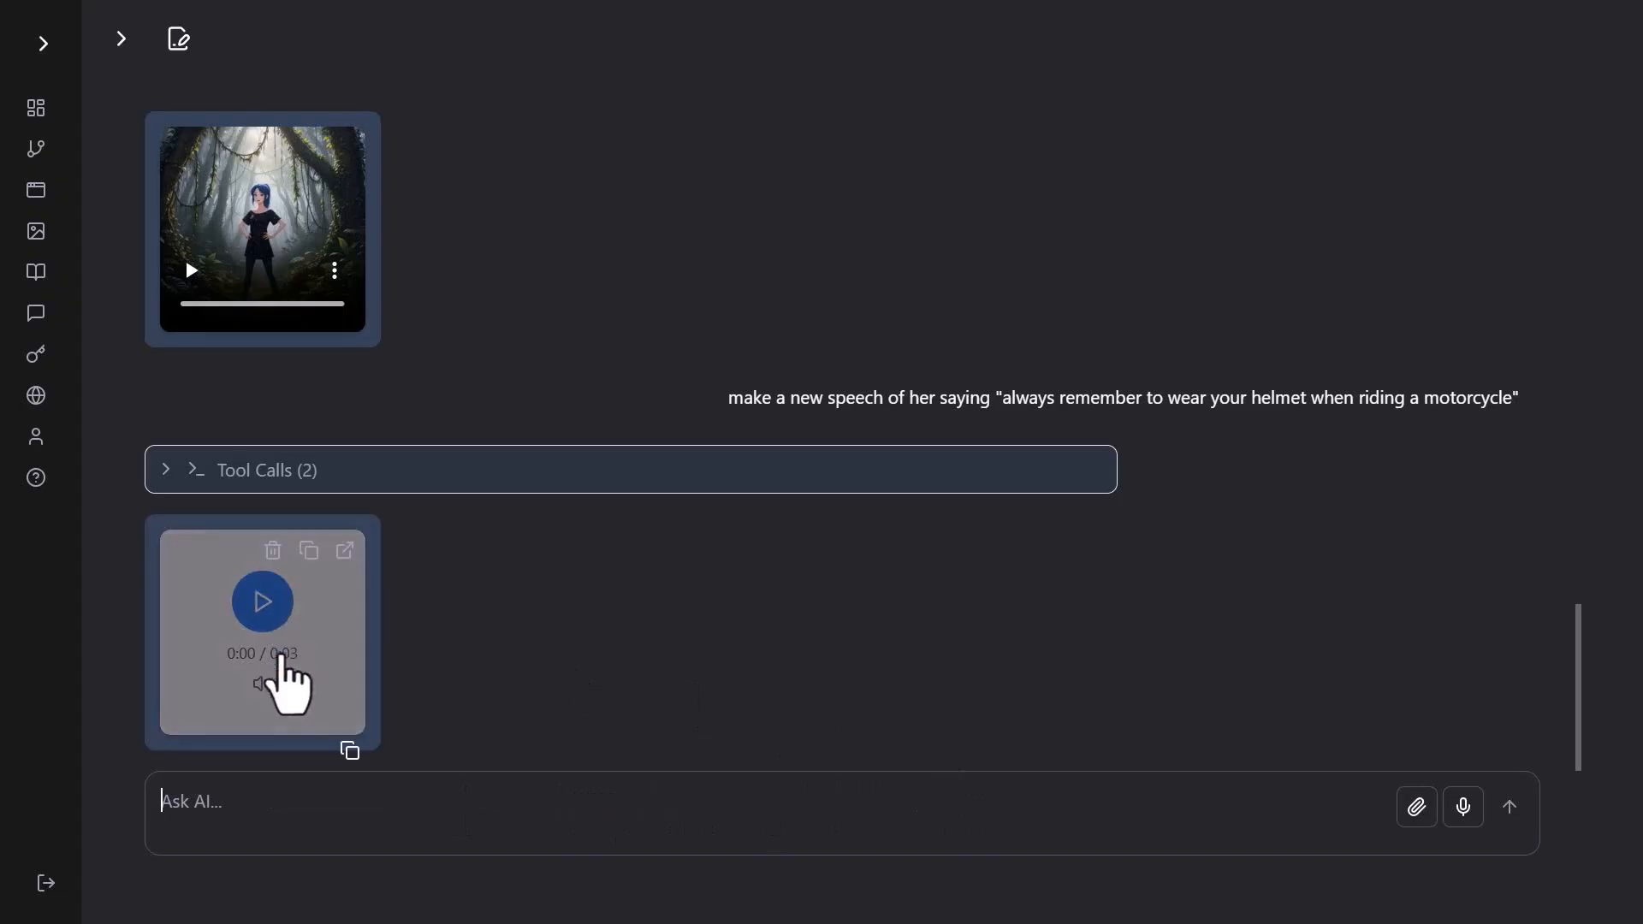
Request "create an avatar video using the image of her on the motorcycle we created earlier, and this new audio clip" and watch the video.
key("ctrl+v")
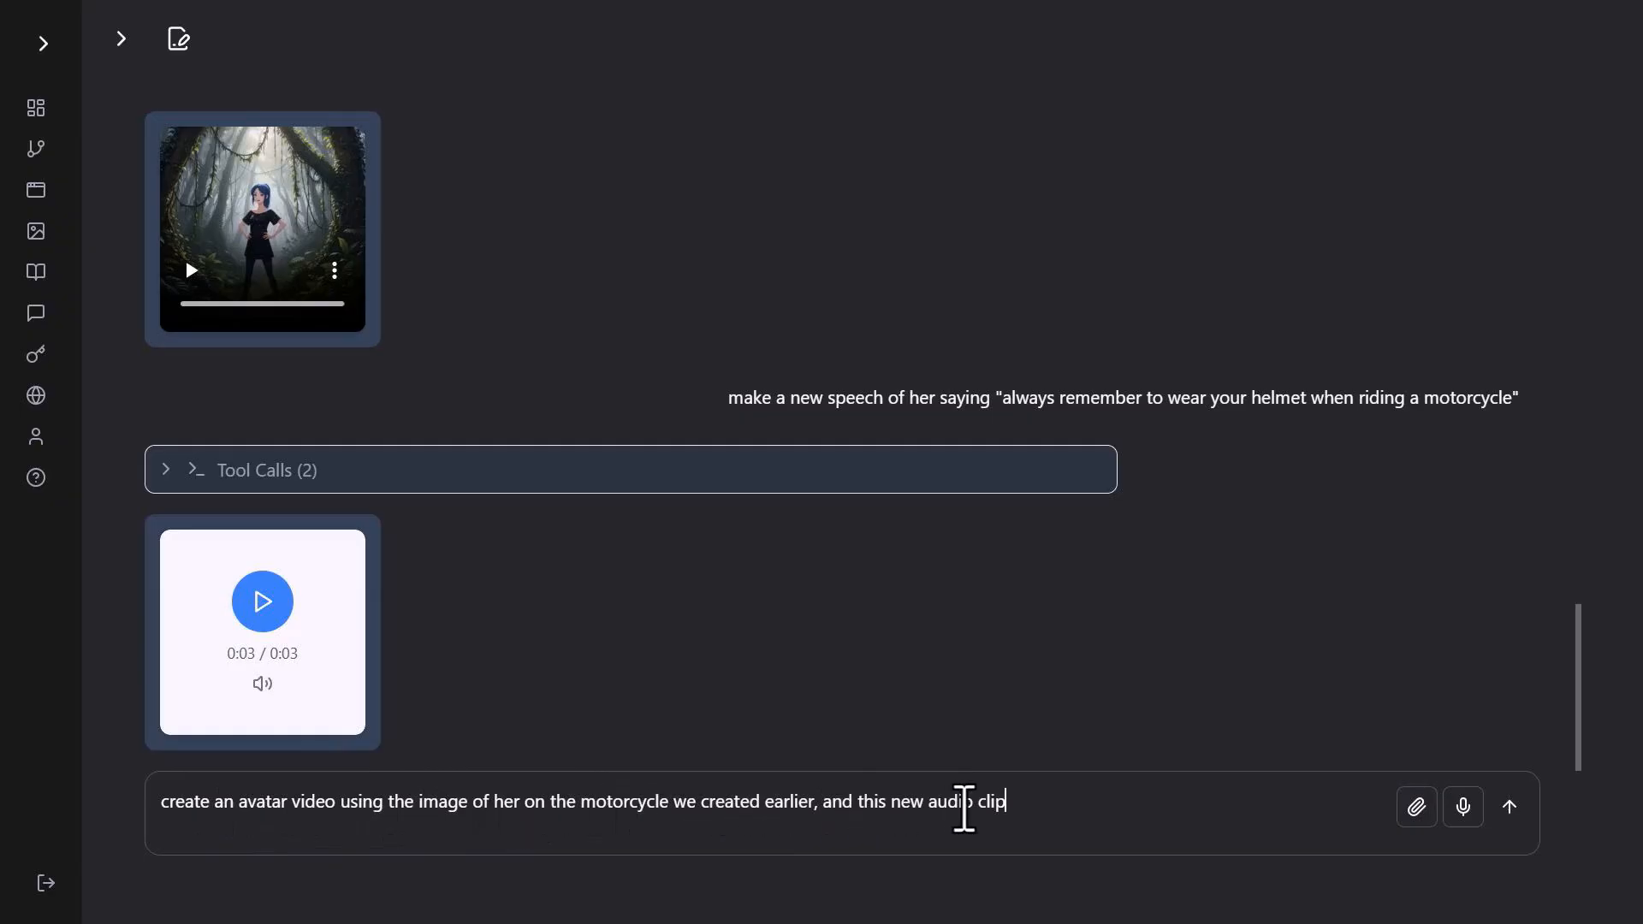
key("Return")
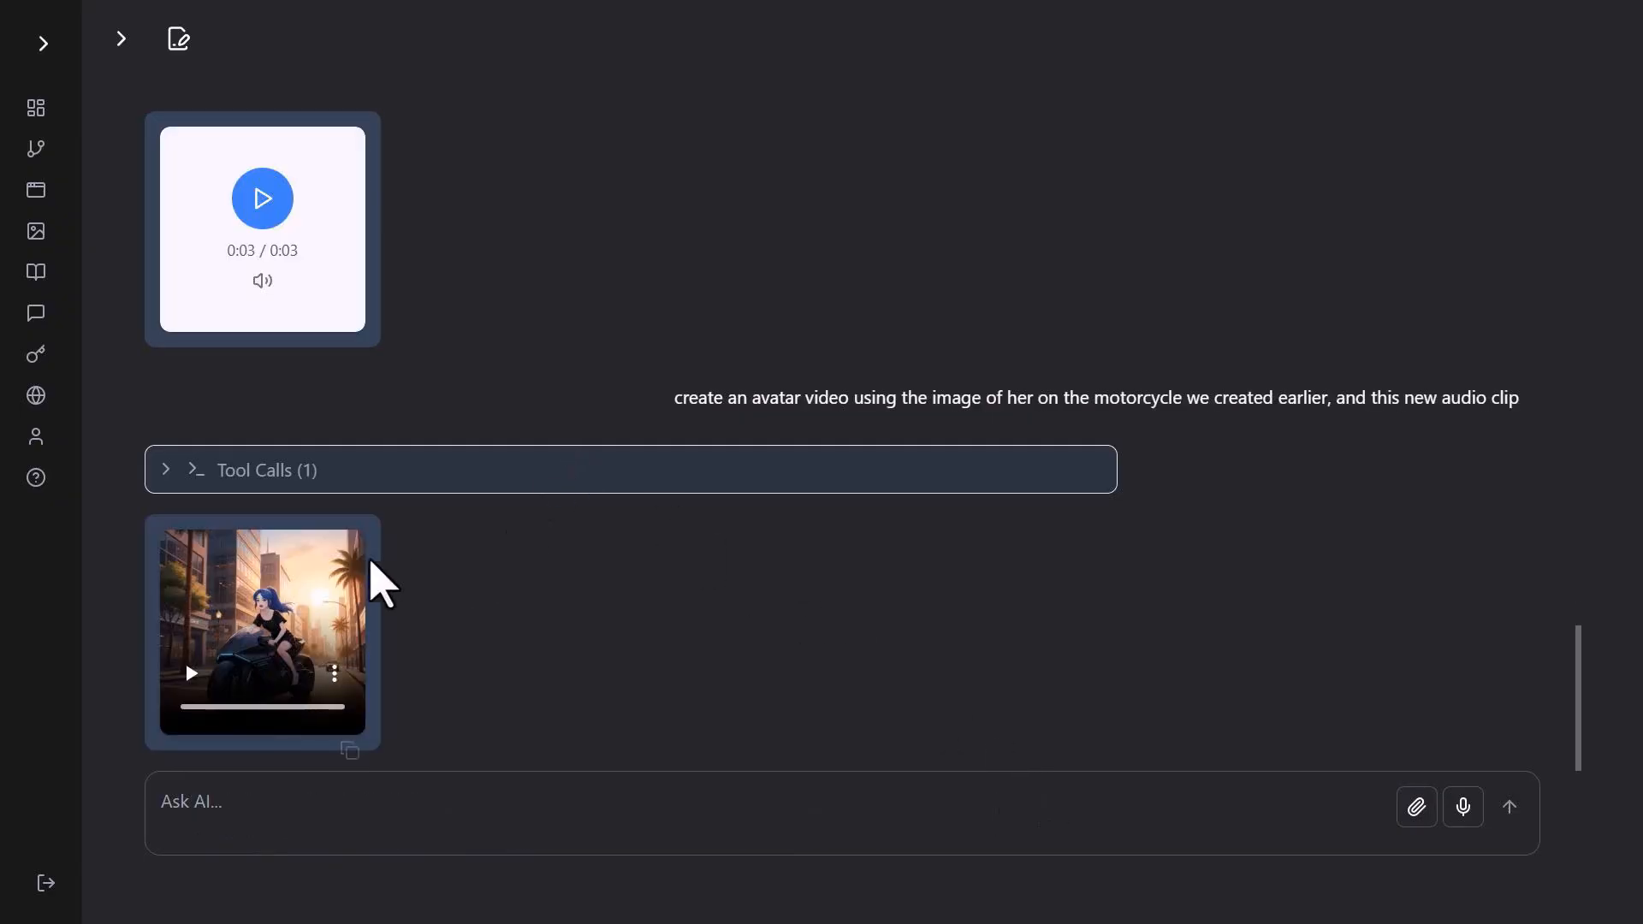
left_click(340, 556)
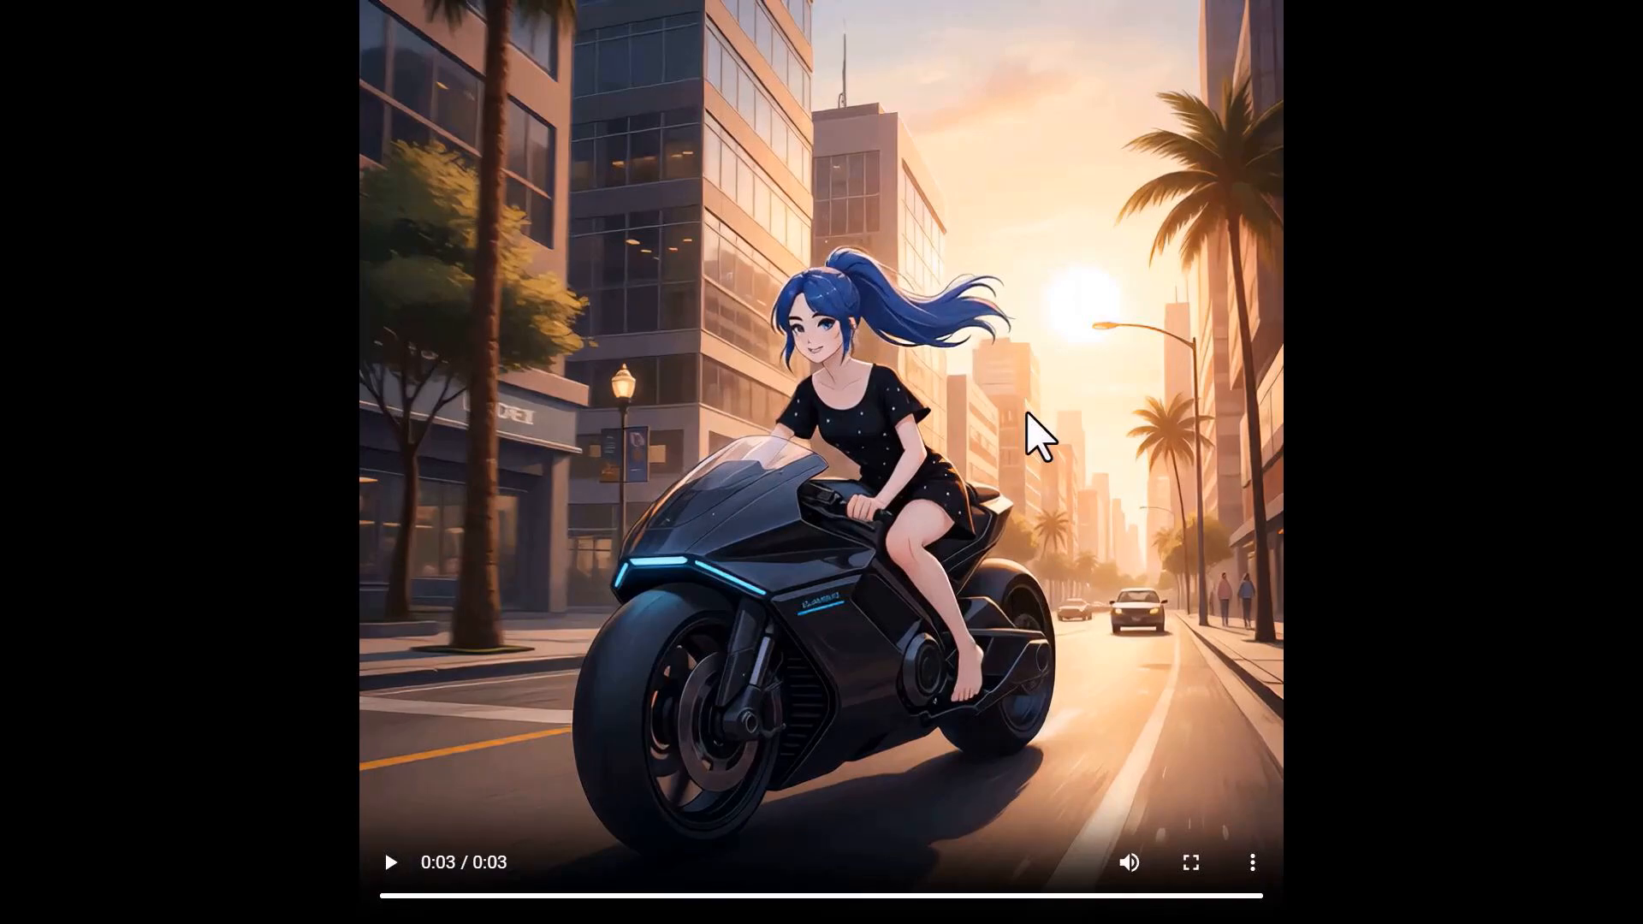
key("Escape")
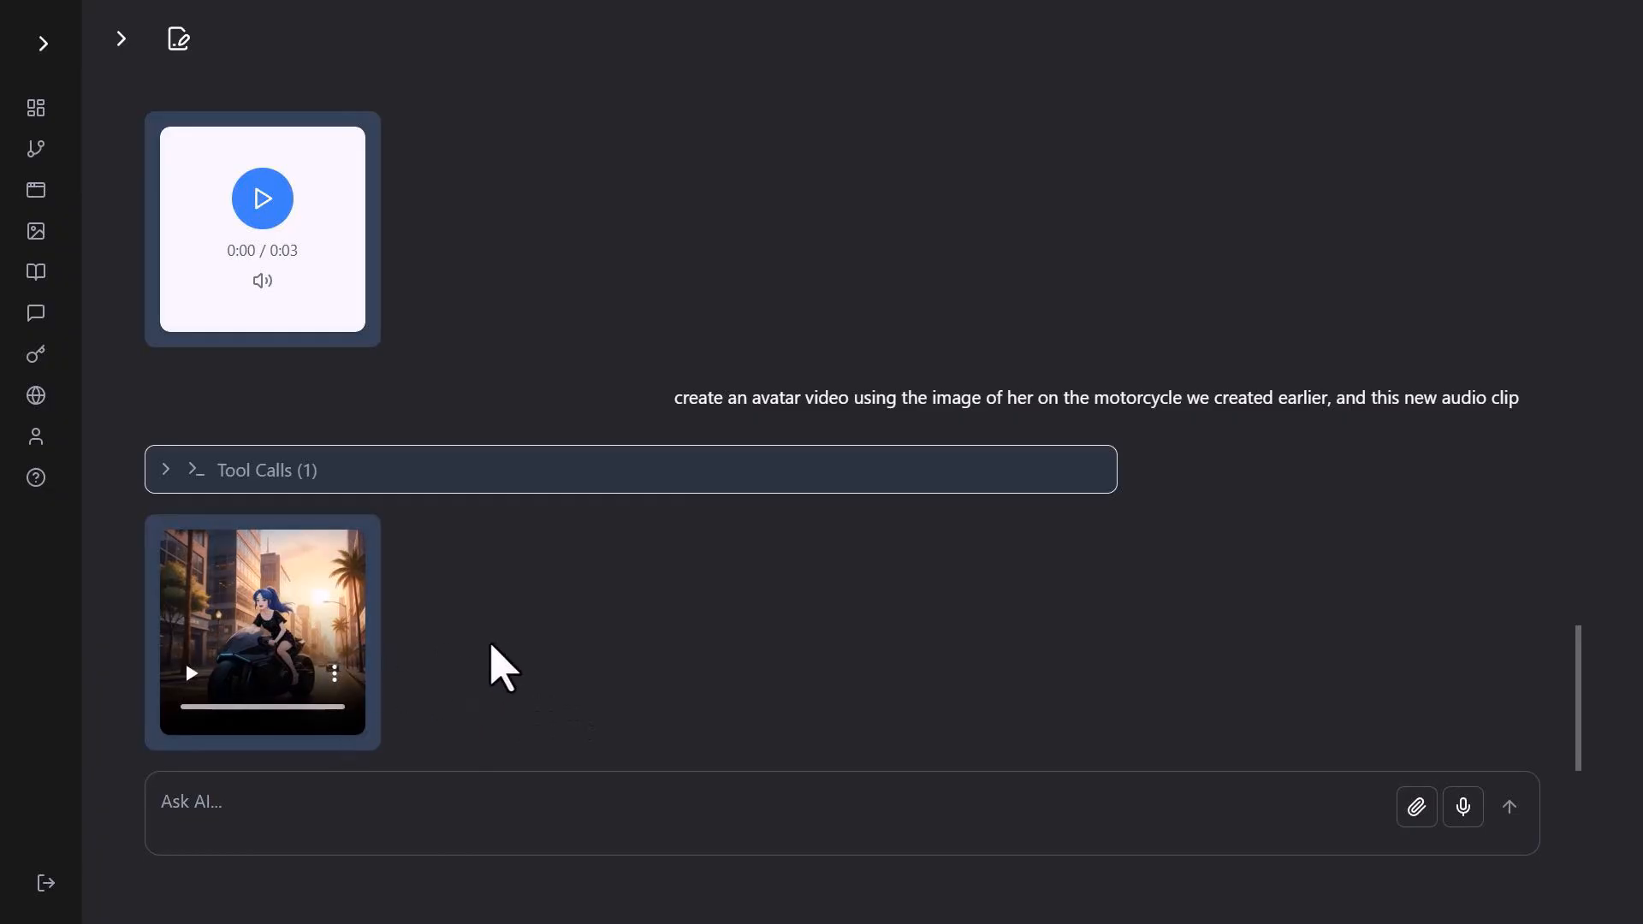
Start a new chat with the agent and attach the blue-haired woman's character sheet from the existing assets.
scroll(880, 641, "up", 3)
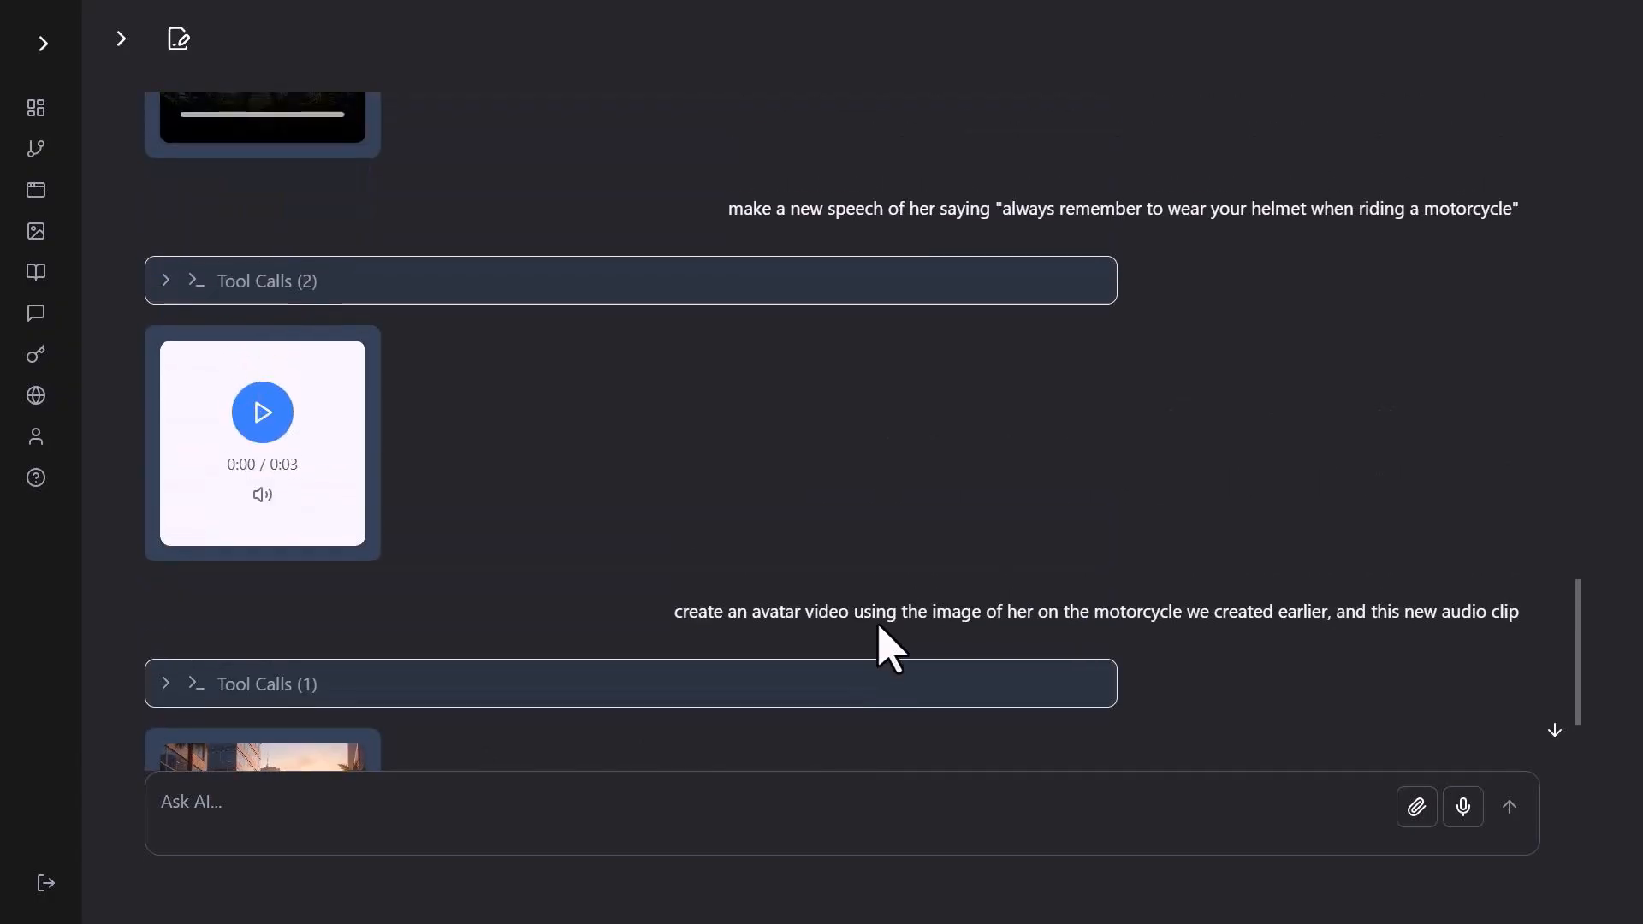
scroll(874, 630, "up", 15)
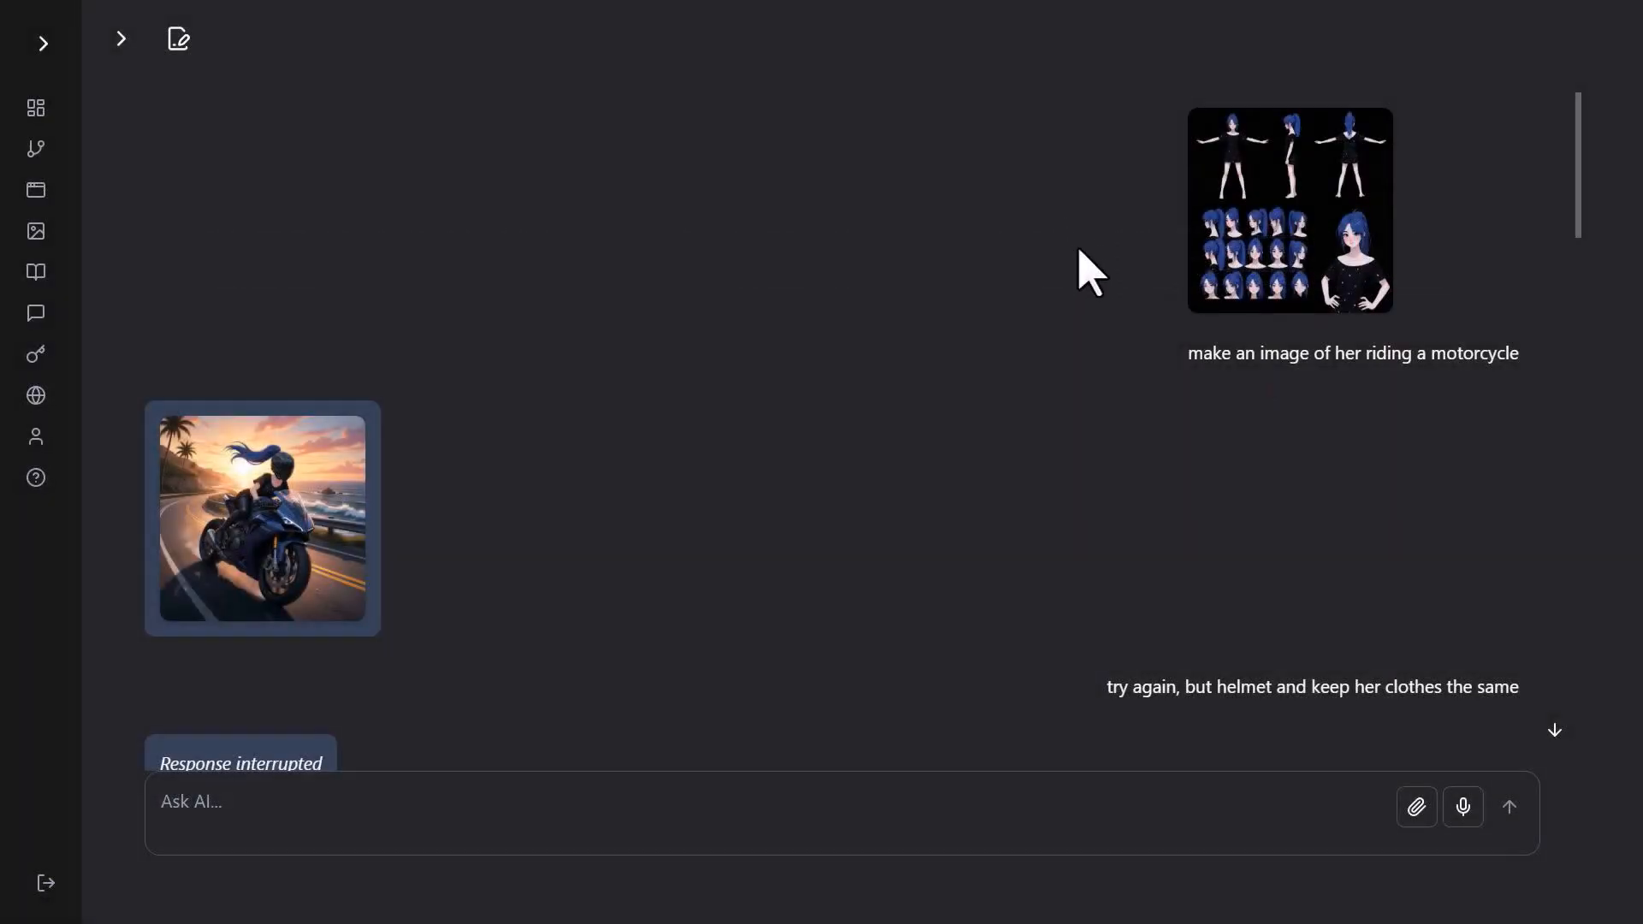
mouse_move(1348, 289)
left_click(178, 40)
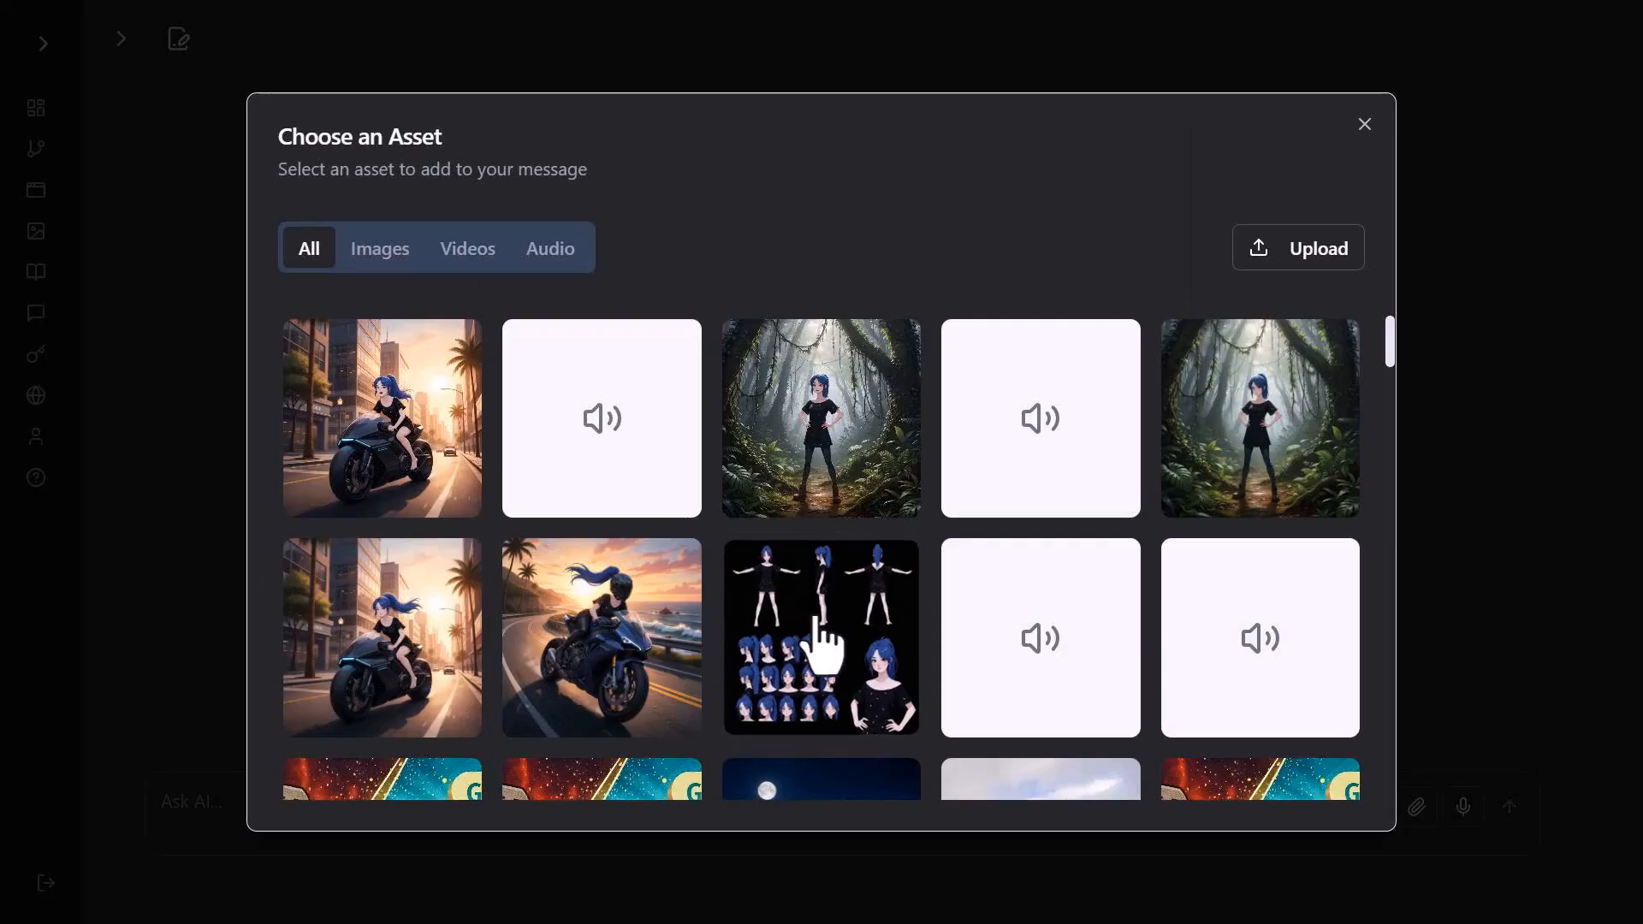
left_click(814, 642)
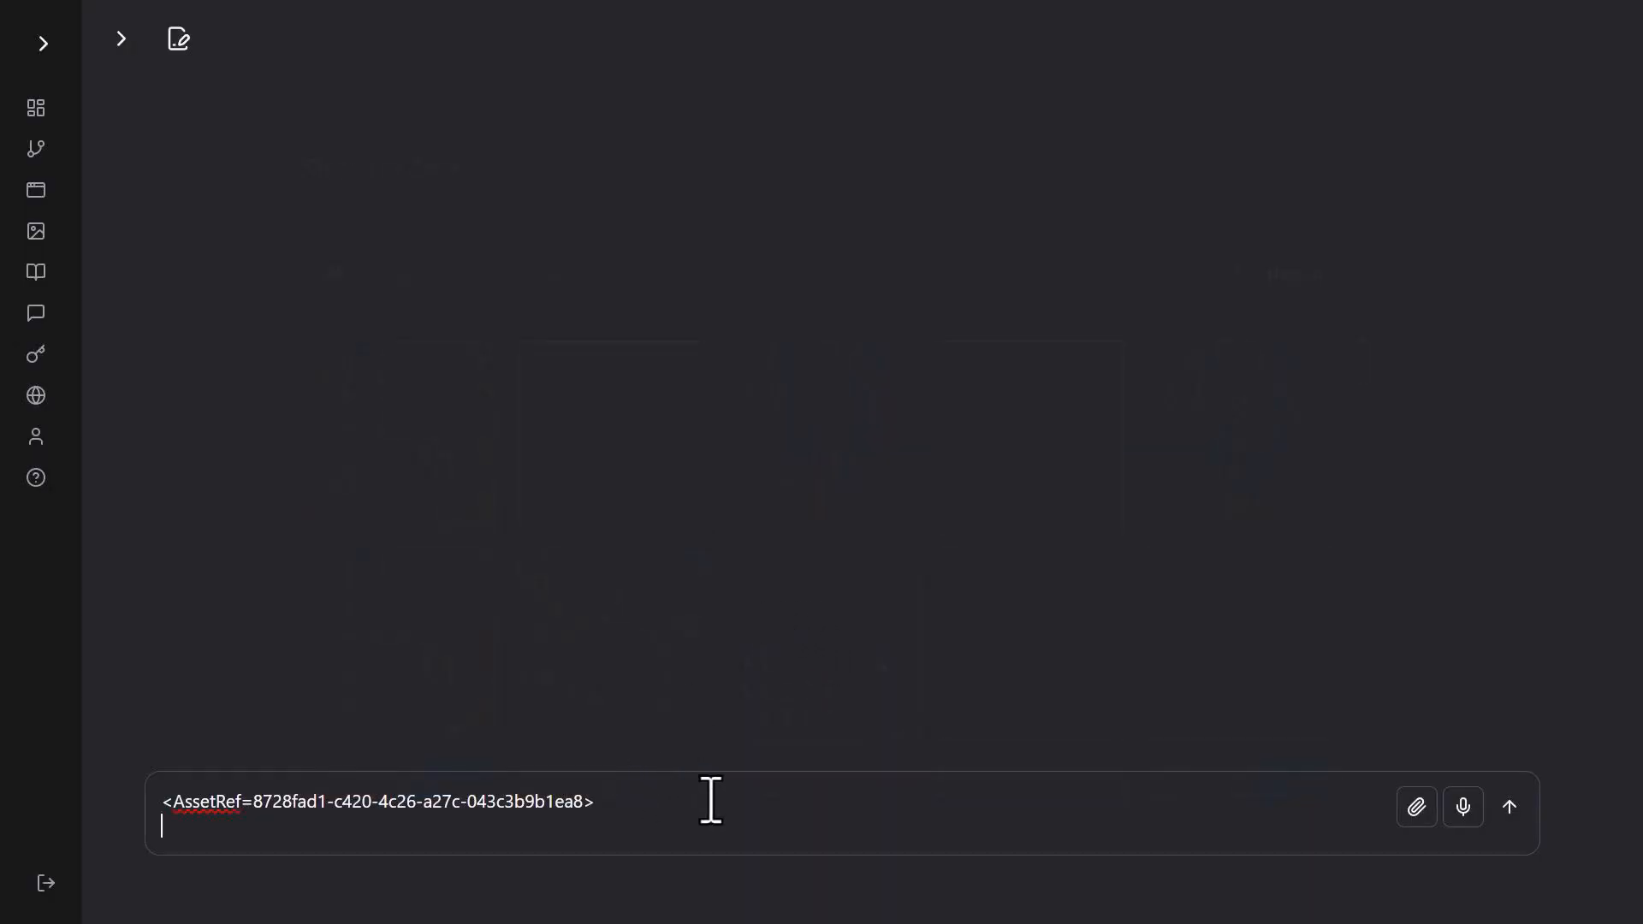
Send "create a character sheet like this one, with all the same angles, but of a man in his 40s, realistic style" and view the result.
key("ctrl+v")
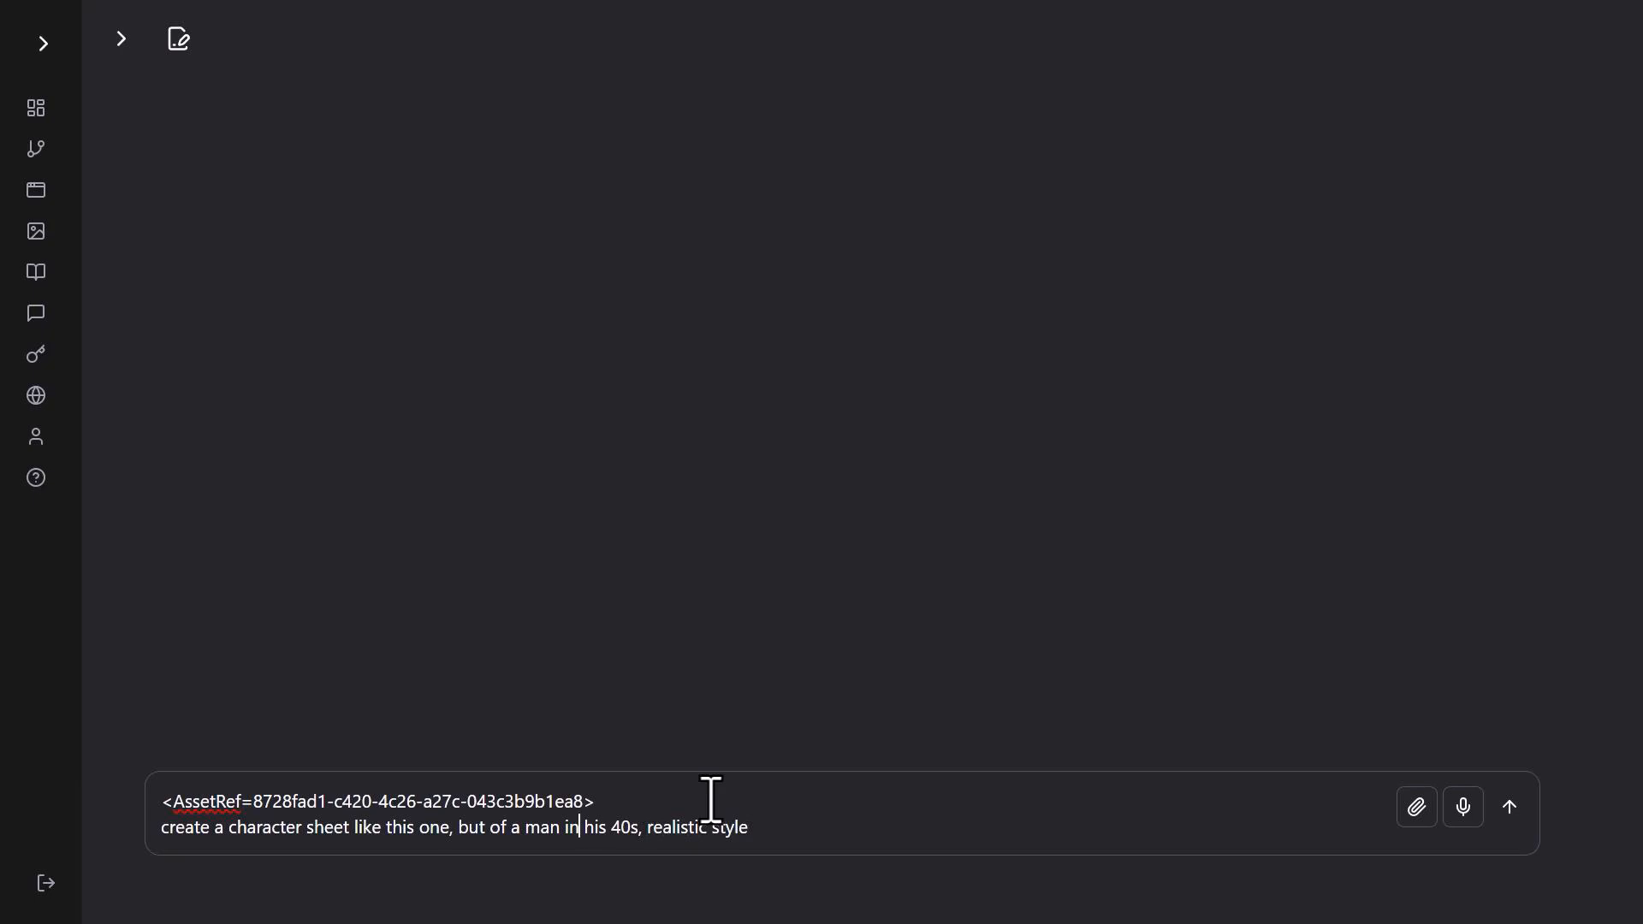
key("ctrl+Left")
key("ctrl+Left")
key("ctrl+Left")
key("ctrl+Left")
key("ctrl+Left")
key("ctrl+Left")
type(", with all the same angle")
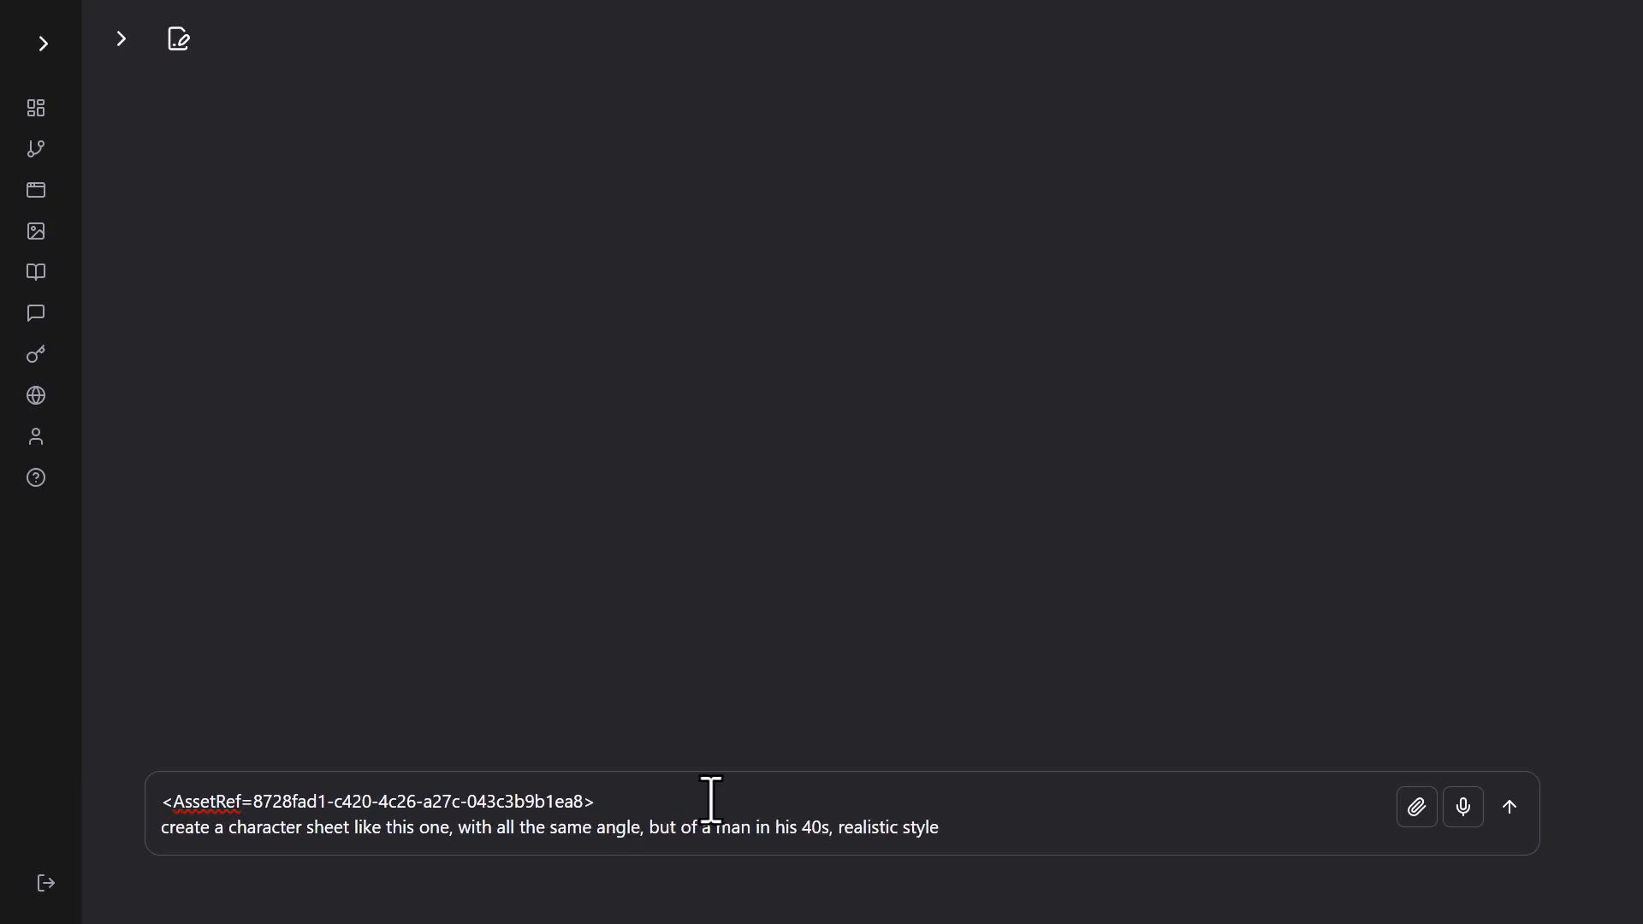
type("s")
key("Return")
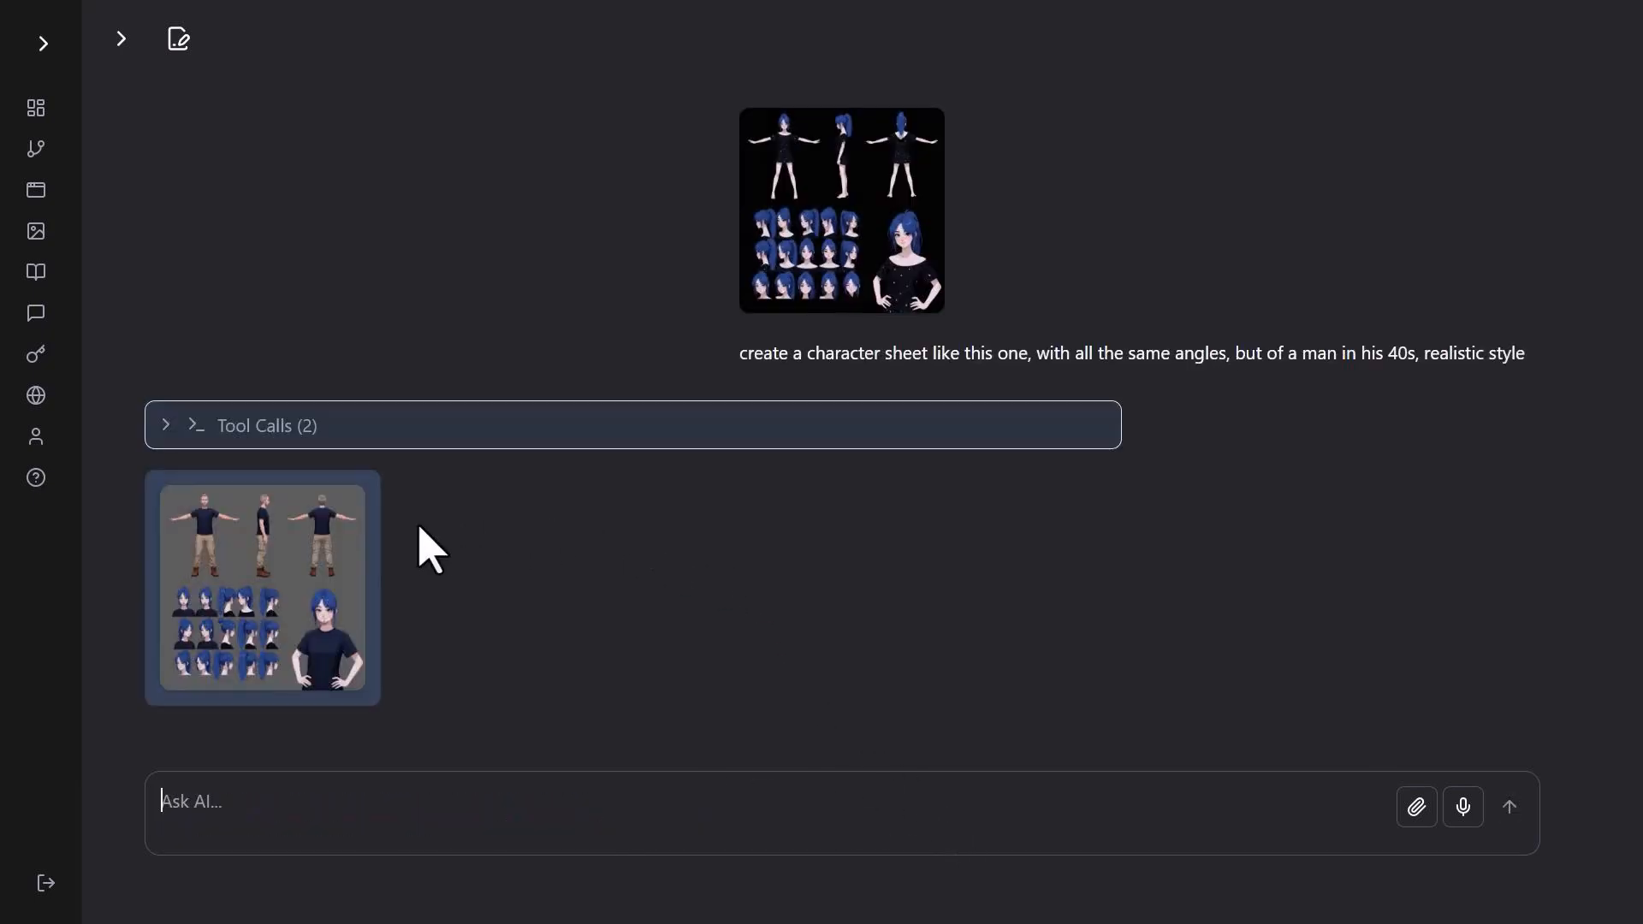
left_click(342, 508)
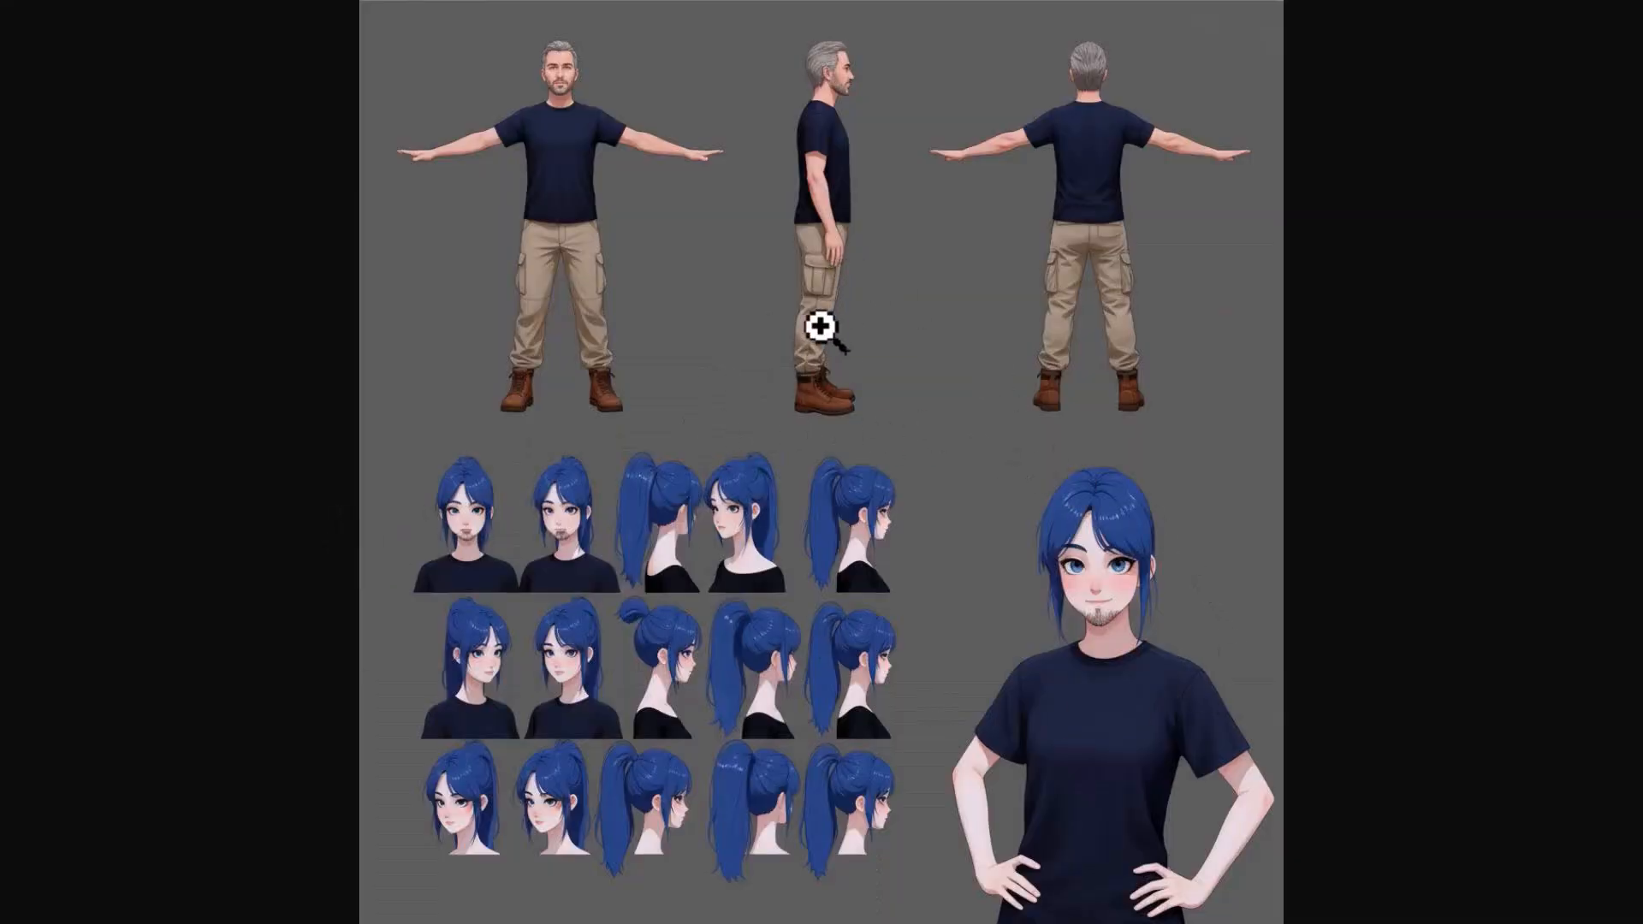
key("ctrl+w")
Ask for another character sheet based on the new one, correcting the bottom half so the character is consistent with the top half, and view it.
left_click(438, 808)
key("ctrl+v")
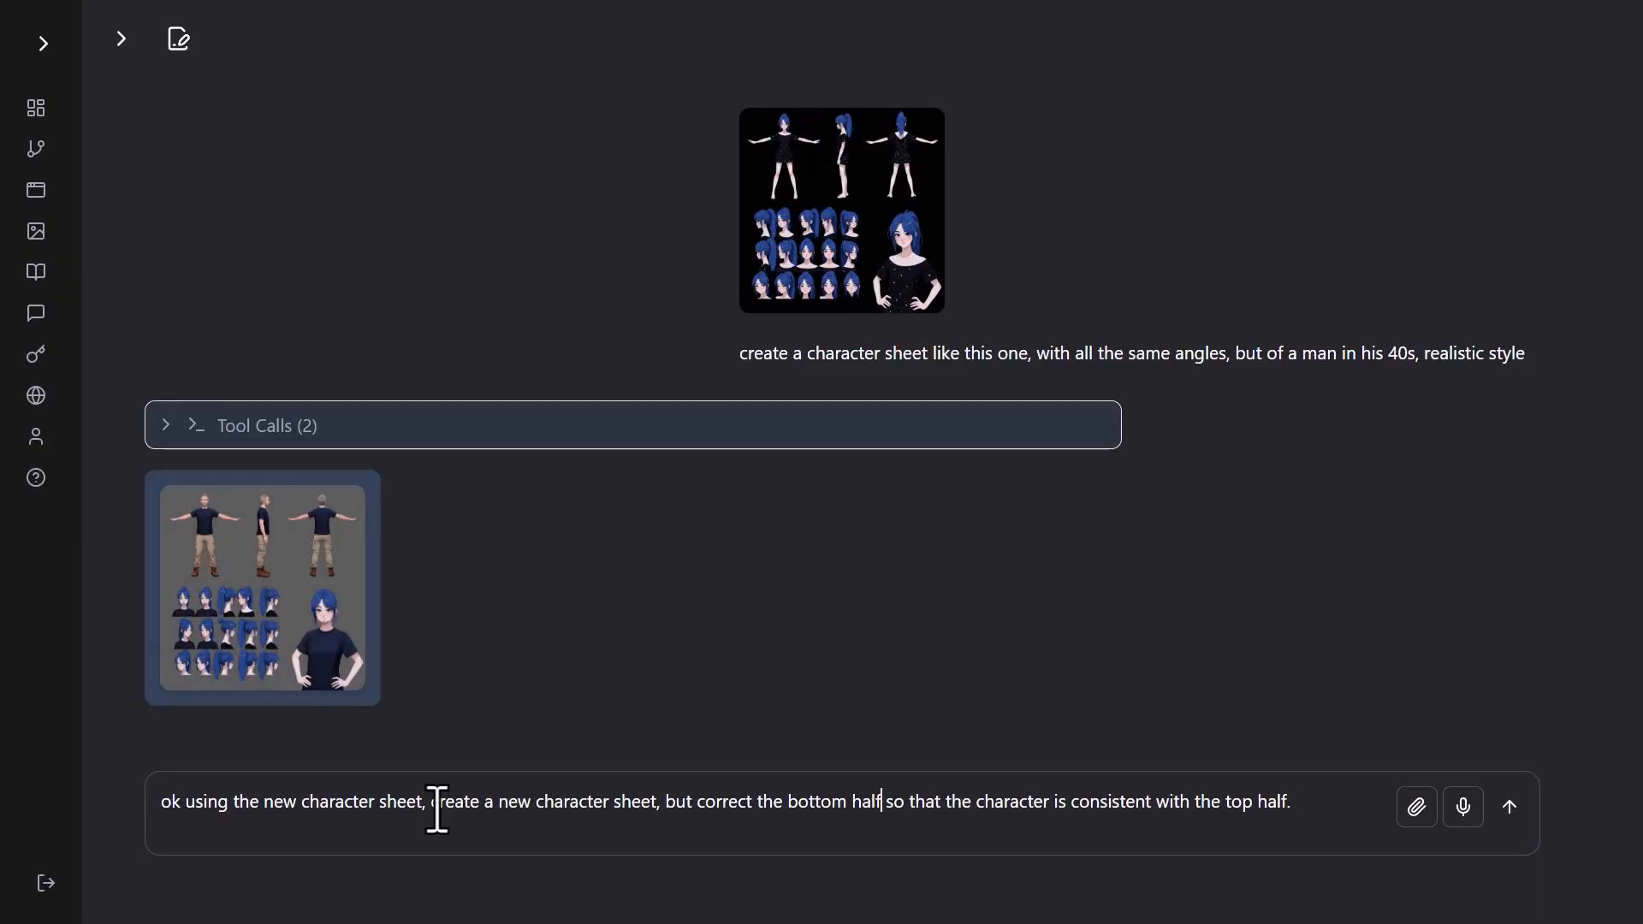
key("Return")
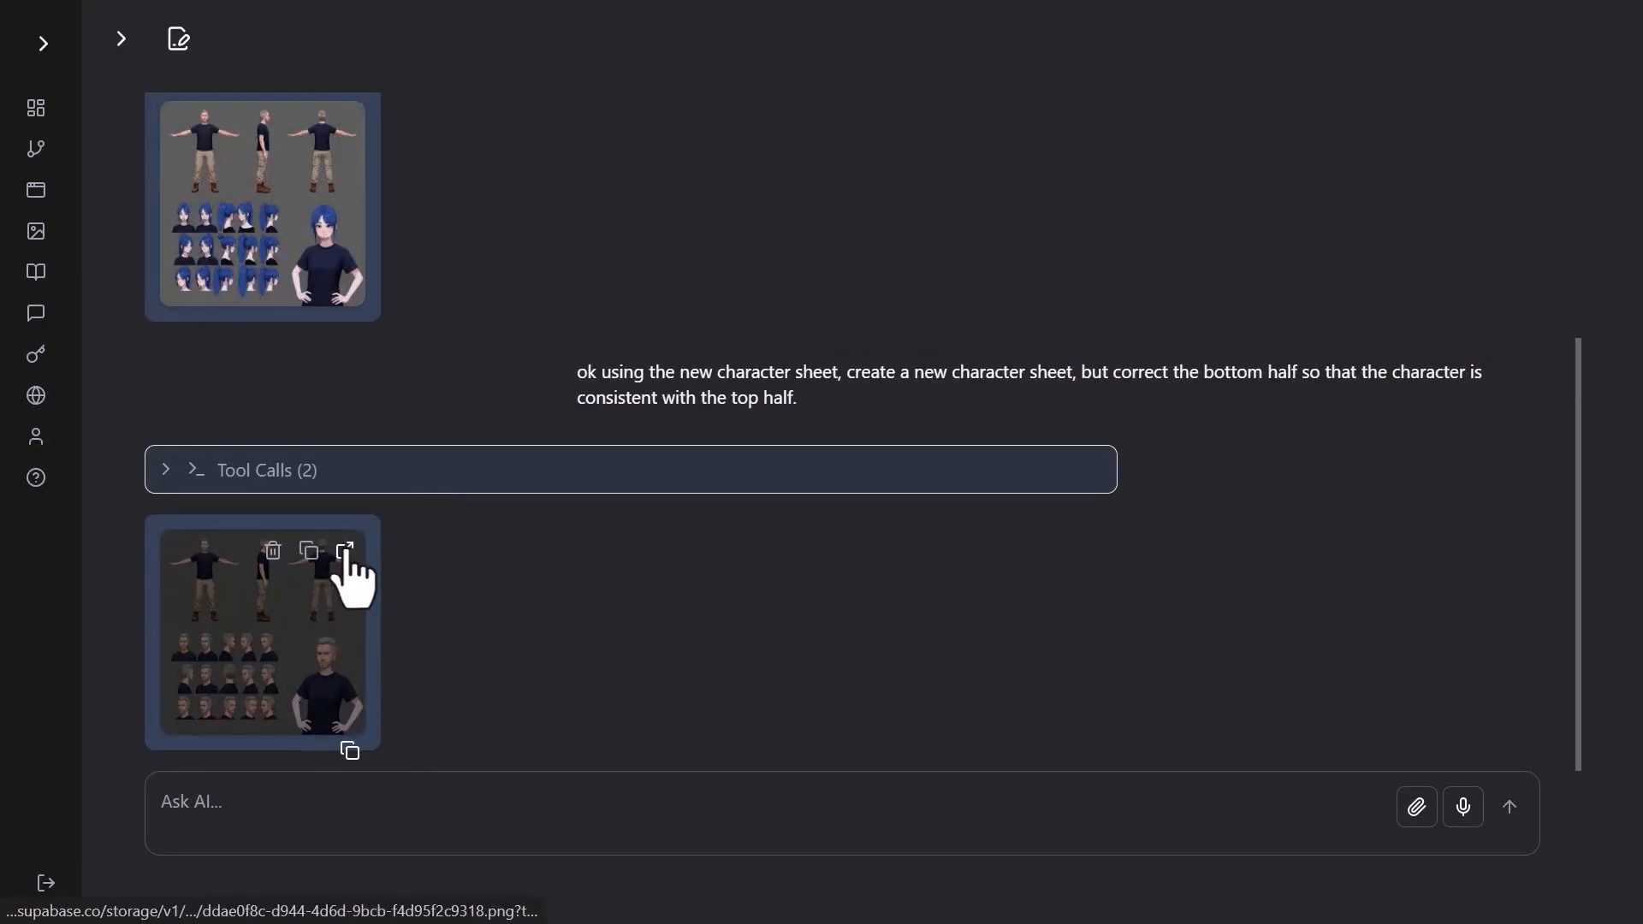
left_click(344, 552)
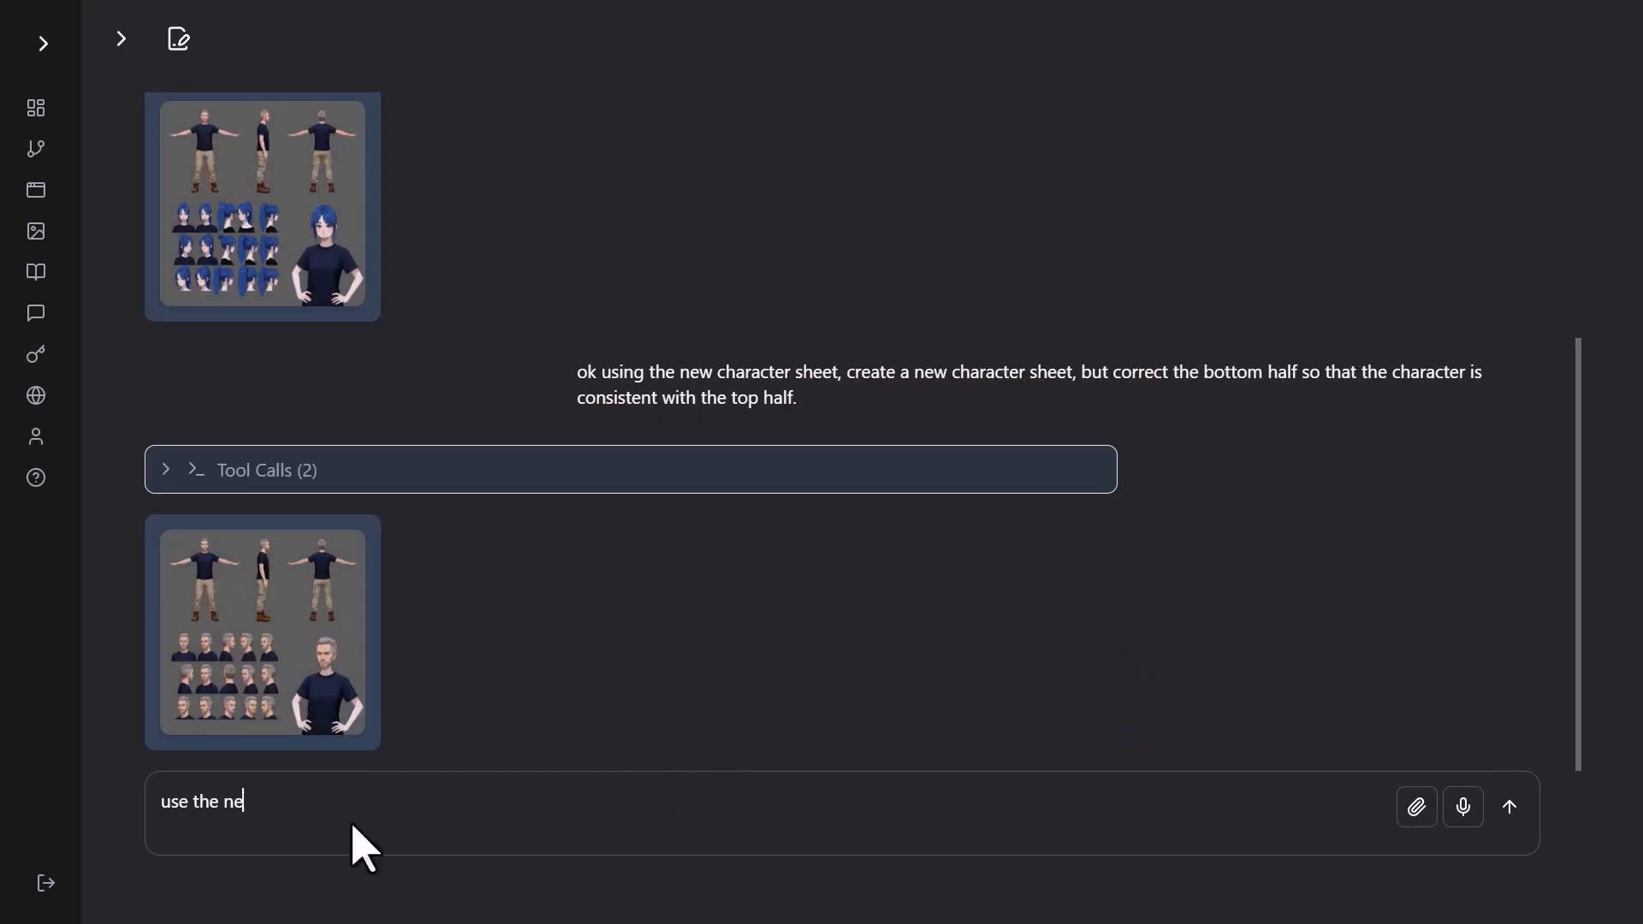
Ask to correct the arms of the new sheet's lower-right figure, using minimal prompting and passing on only what was told, and view the result.
type("w sheet and correct the arms for the image in the lower right corner. provide minimal prompting and just tell it what I told you")
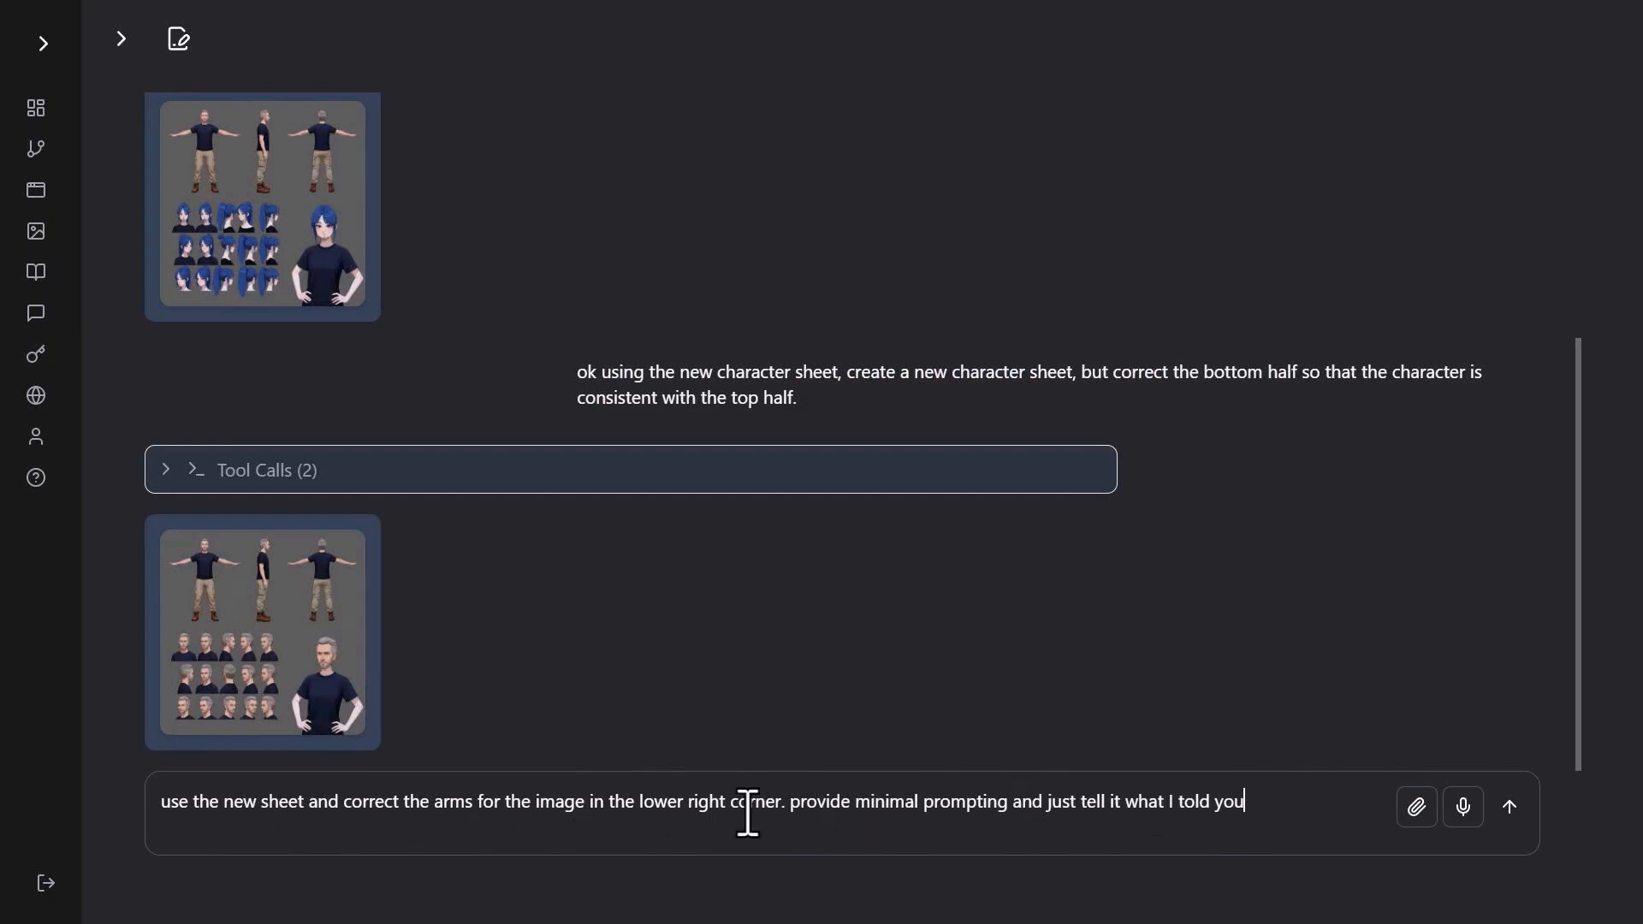
left_click_drag(791, 804, 1246, 809)
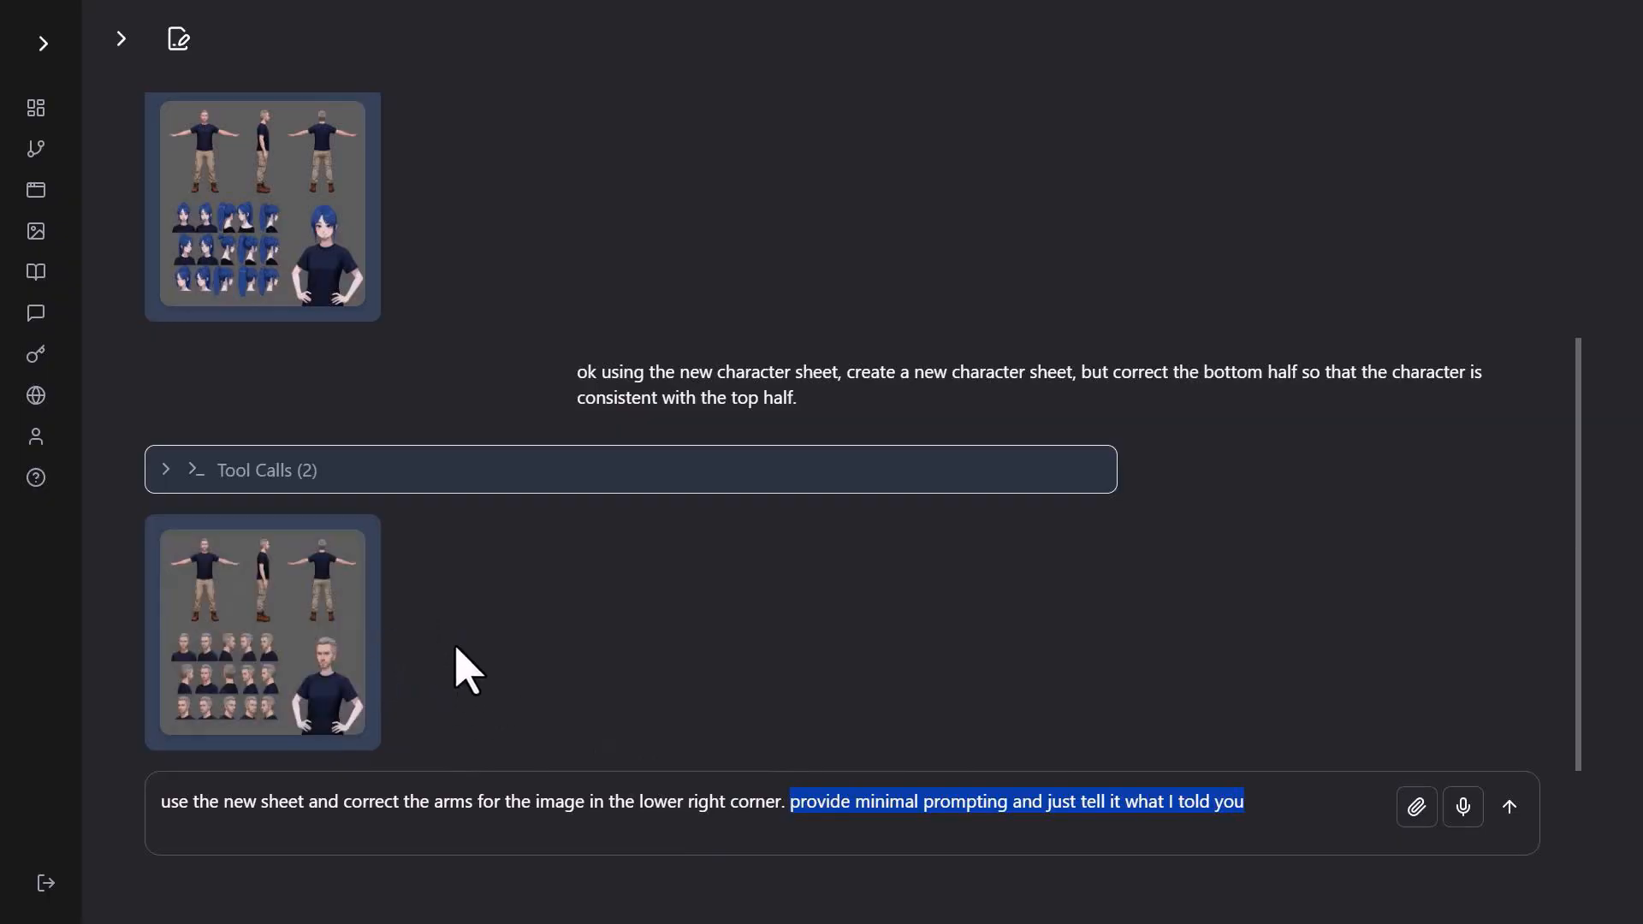
left_click(460, 804)
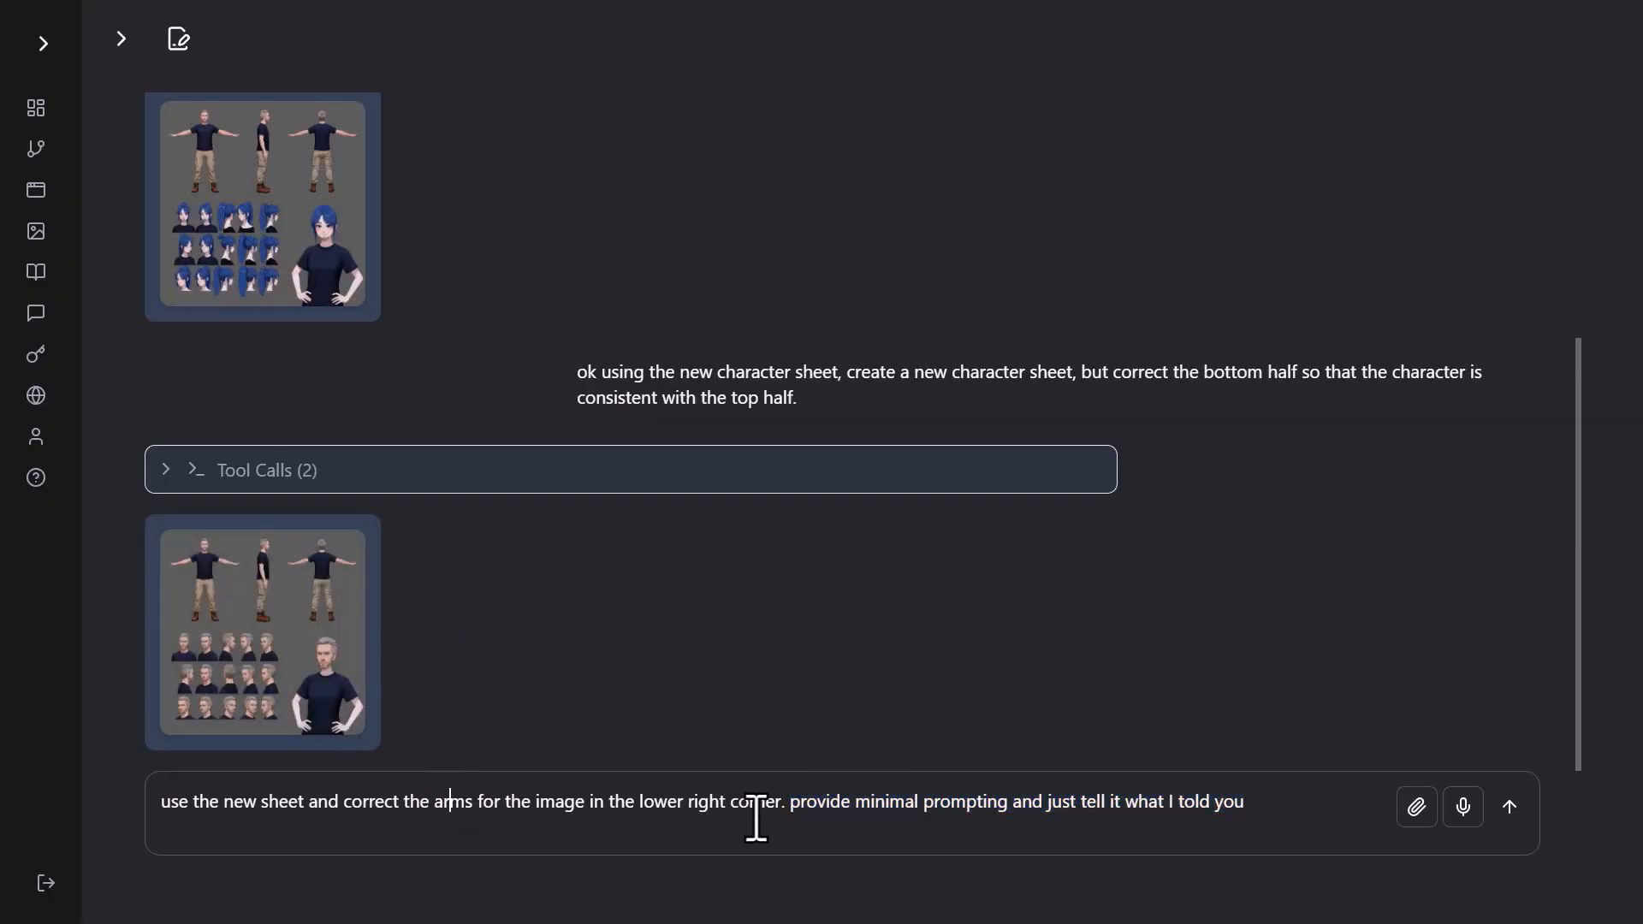
key("Return")
left_click(351, 539)
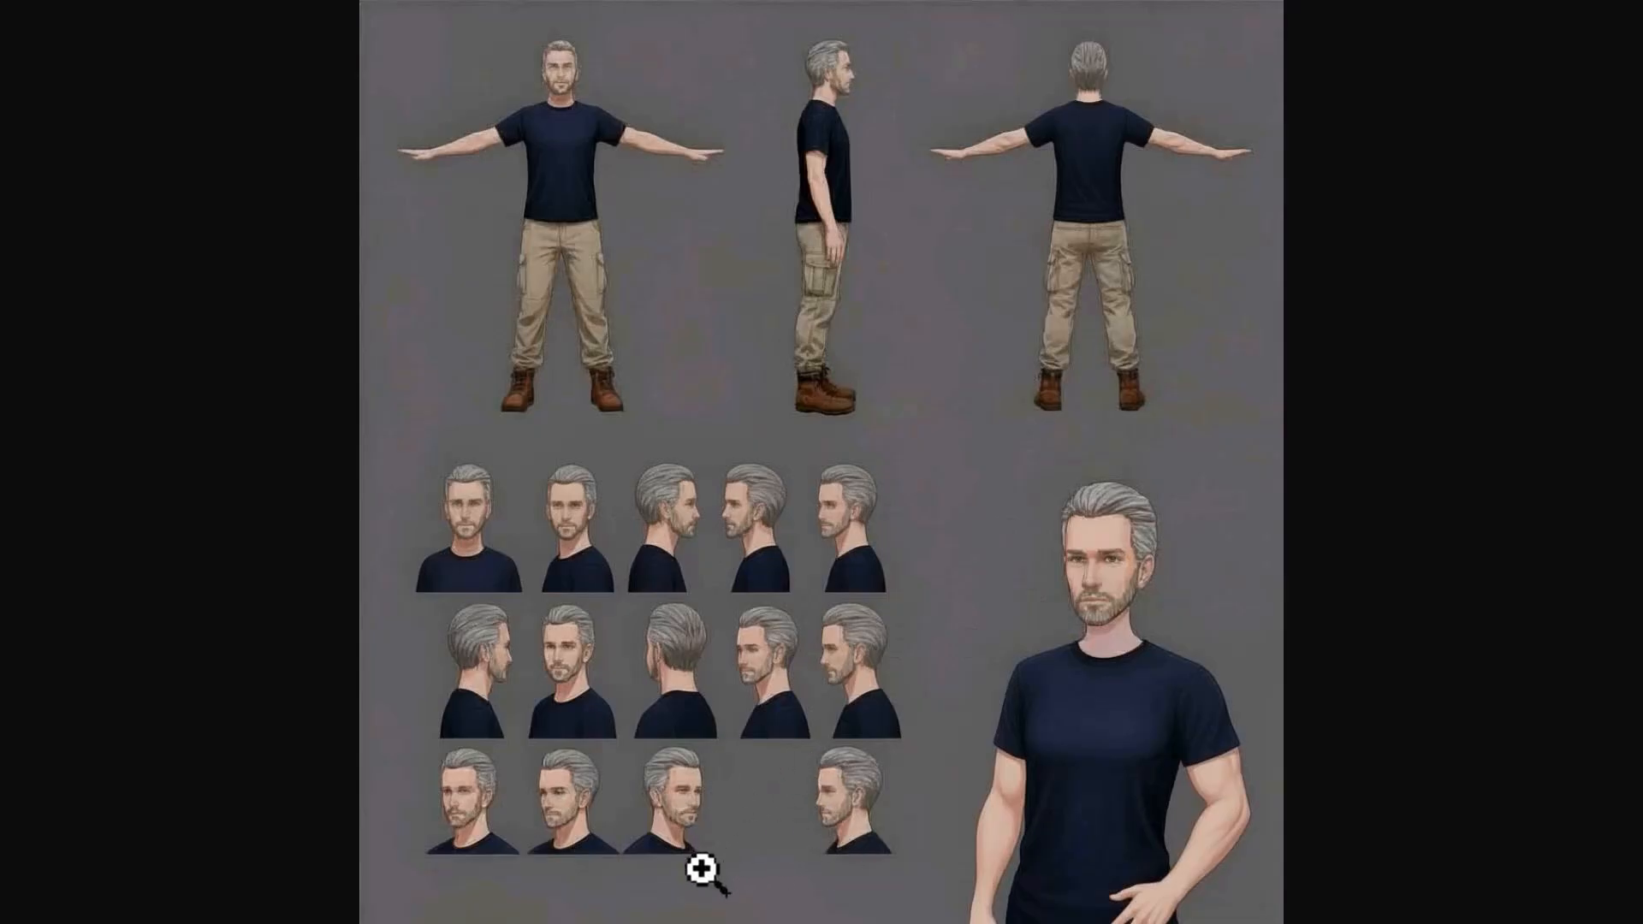
key("Escape")
In a new chat, request "make a new one with both character sheets where the two characters are fighting a bunch of ninjas" and view the result.
left_click(179, 39)
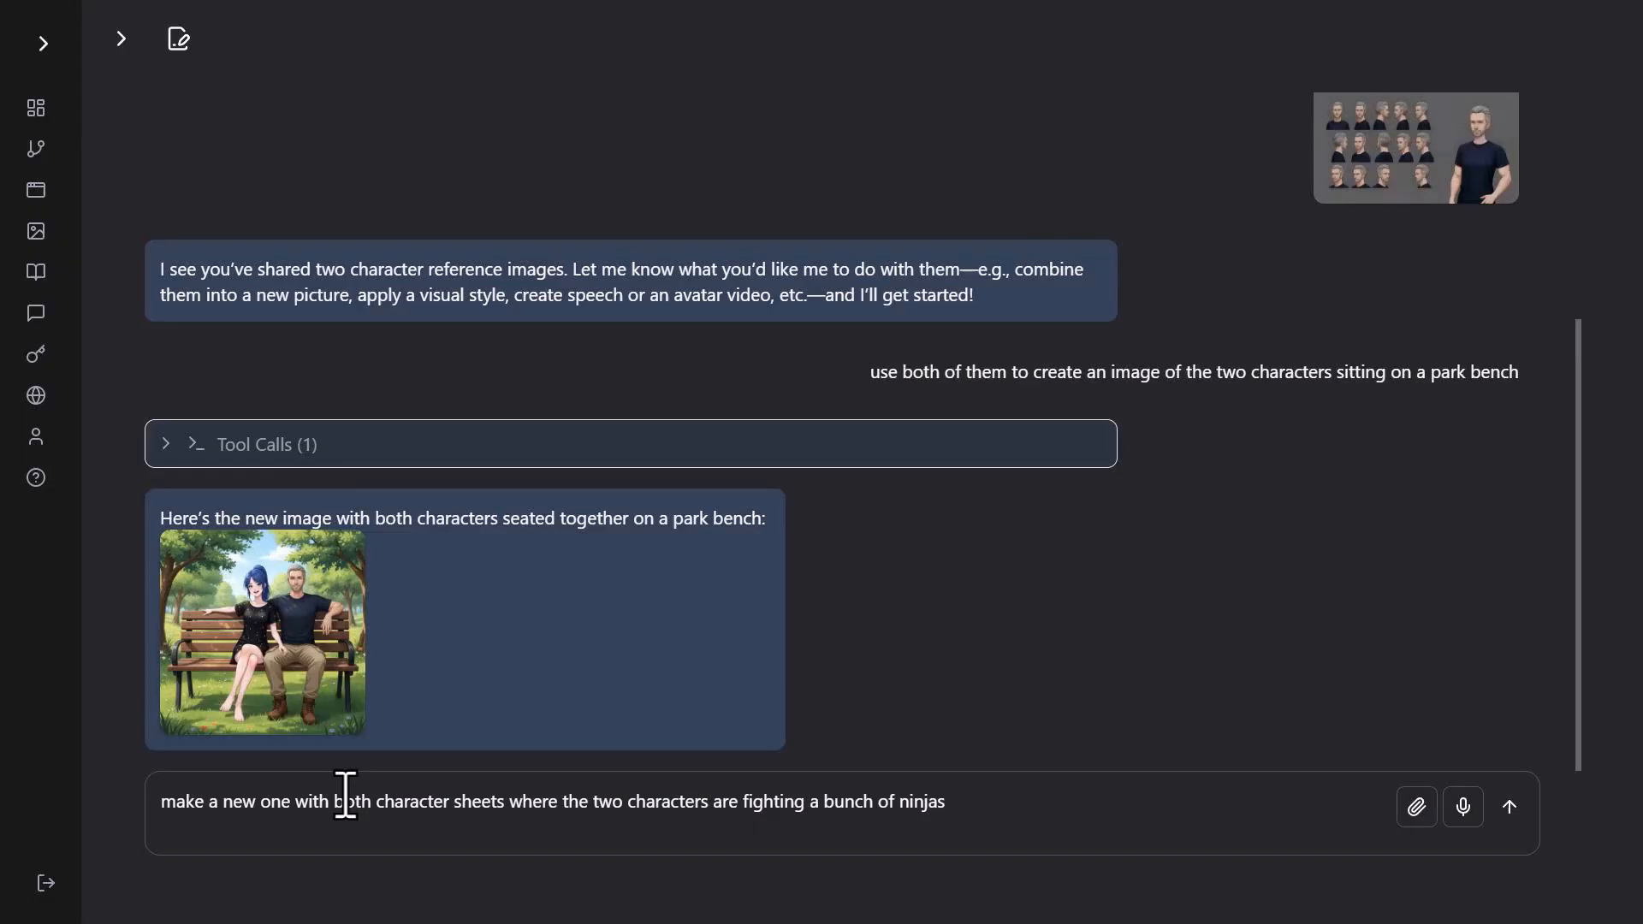
key("Return")
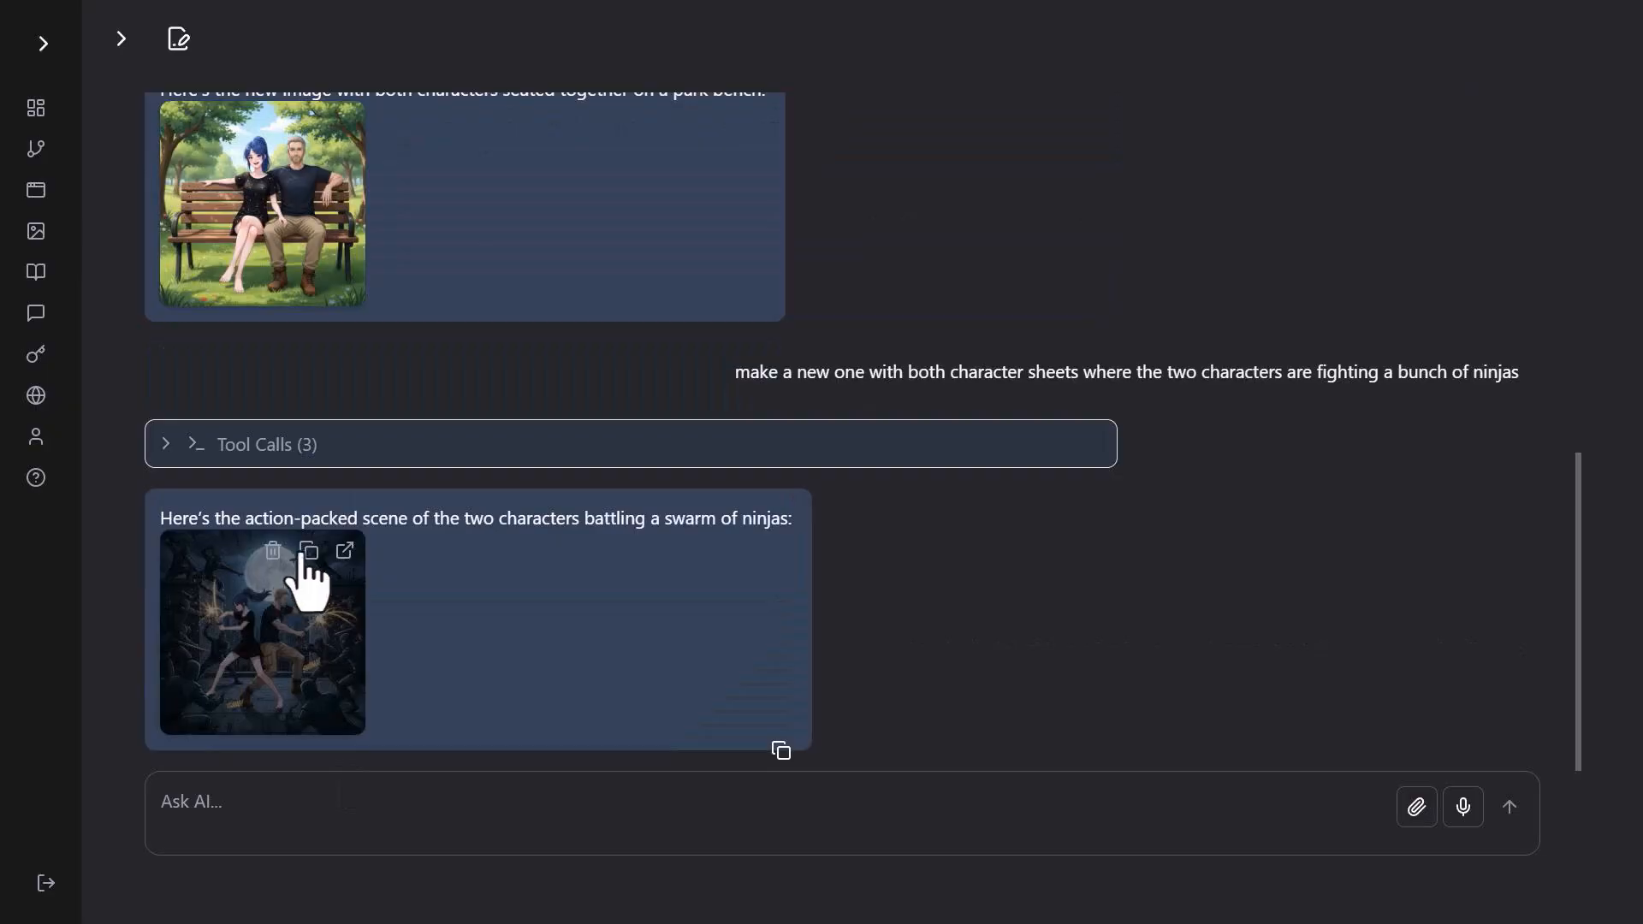
left_click(345, 551)
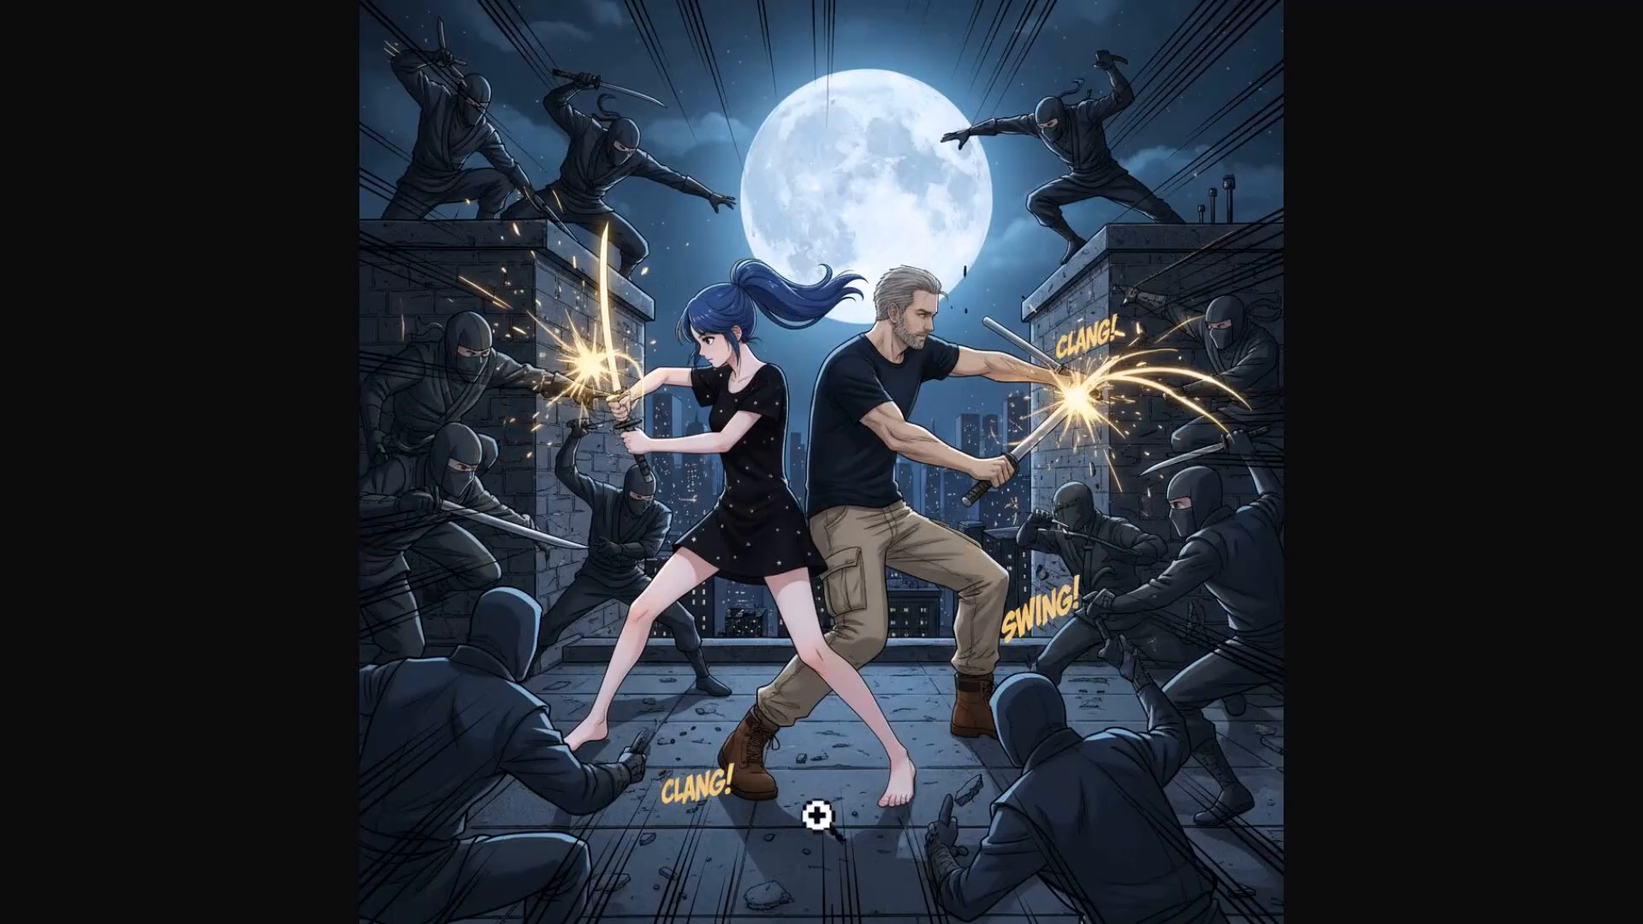
left_click(240, 407)
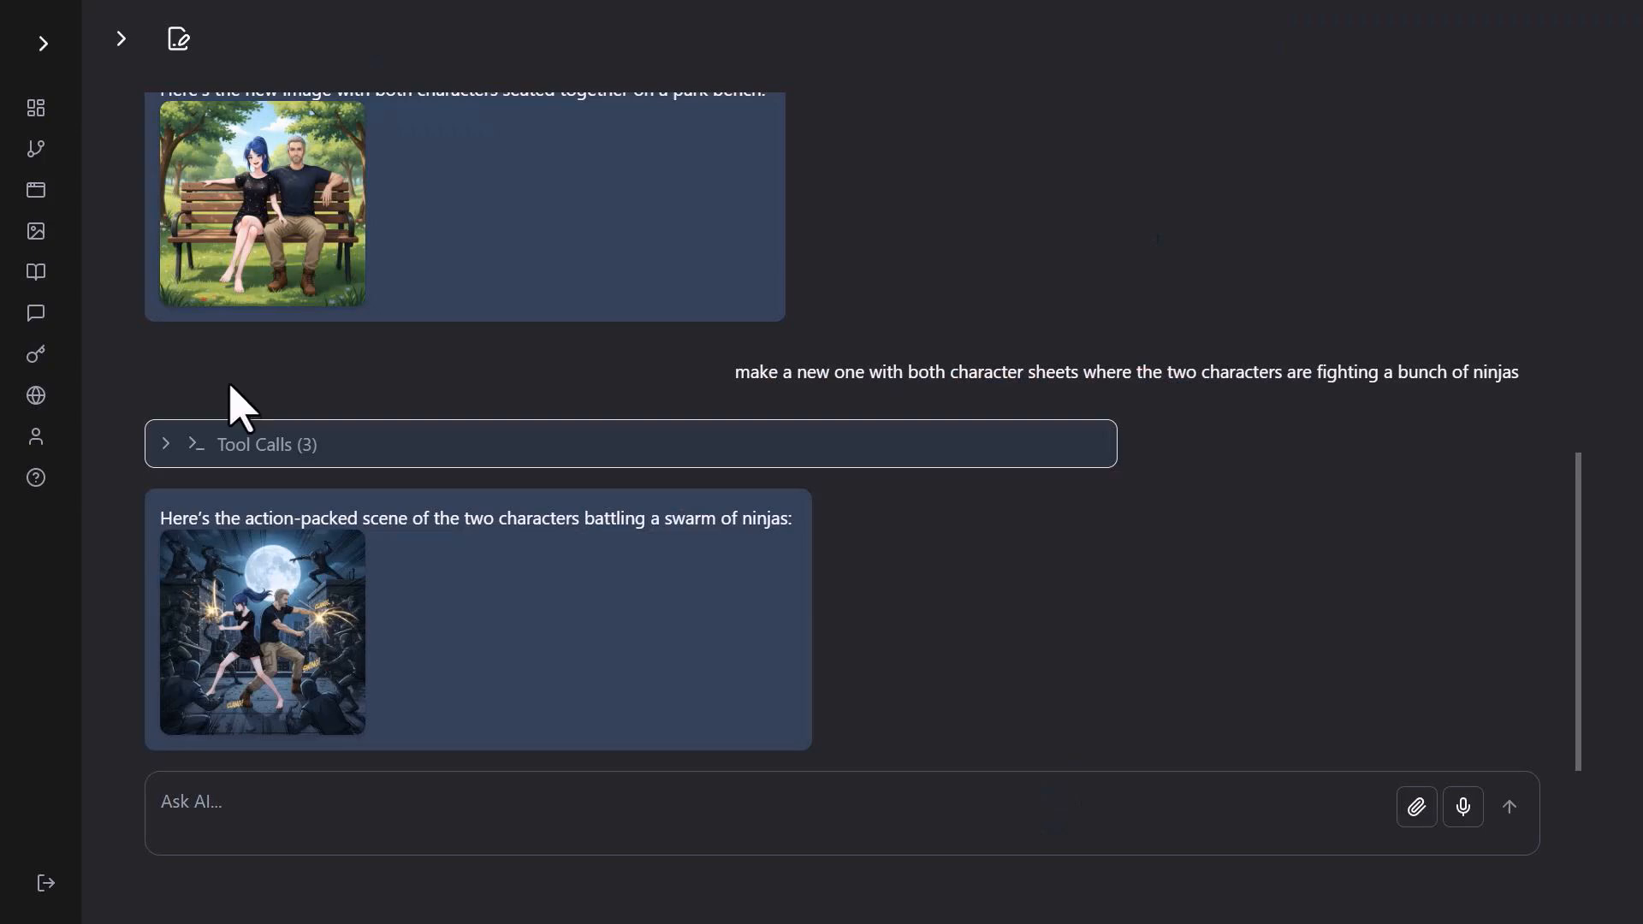
Return to the Agents page listing the built-in and custom agents.
left_click(60, 312)
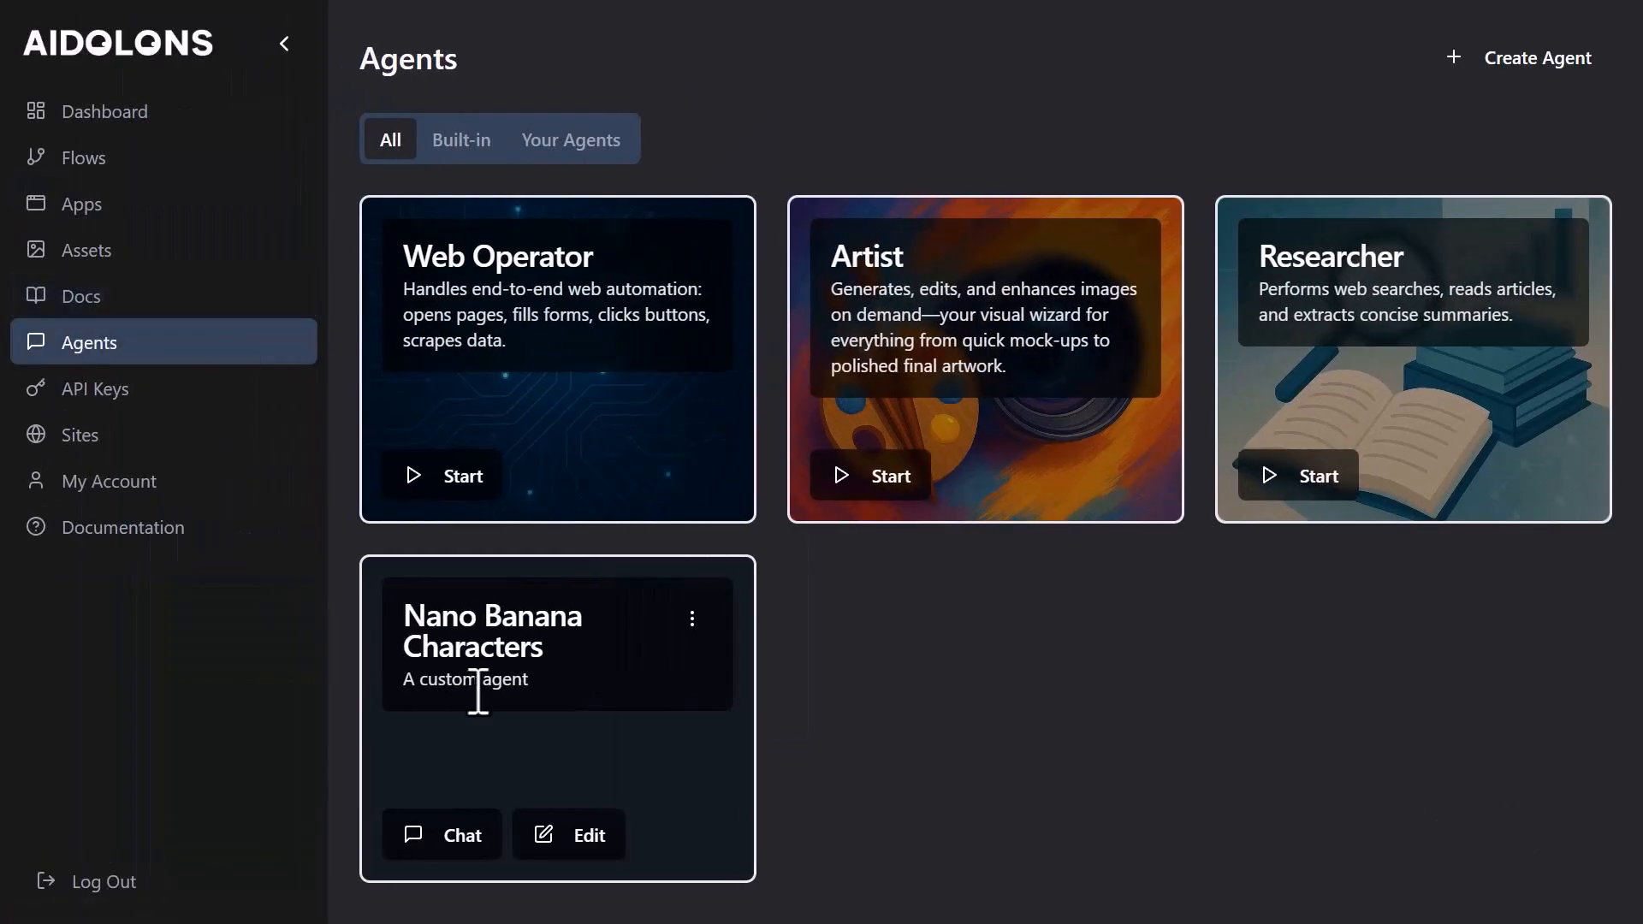
Edit the Nano Banana Characters agent's system message so the existing voice ID is for the woman and "Roger" is used for the man.
left_click(574, 837)
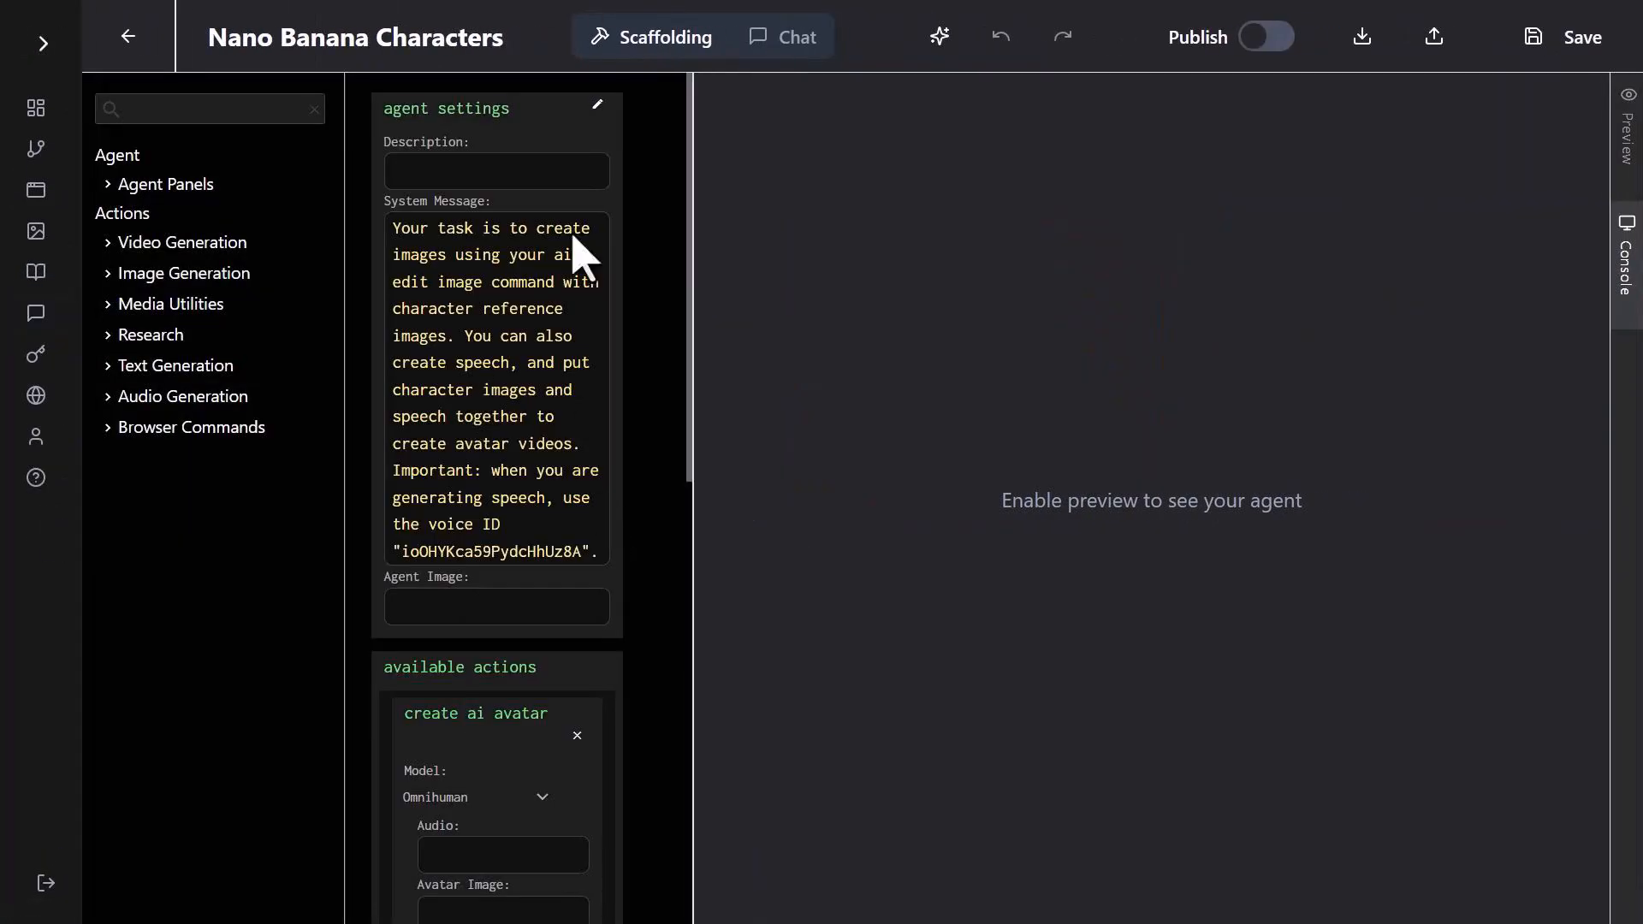
left_click(597, 105)
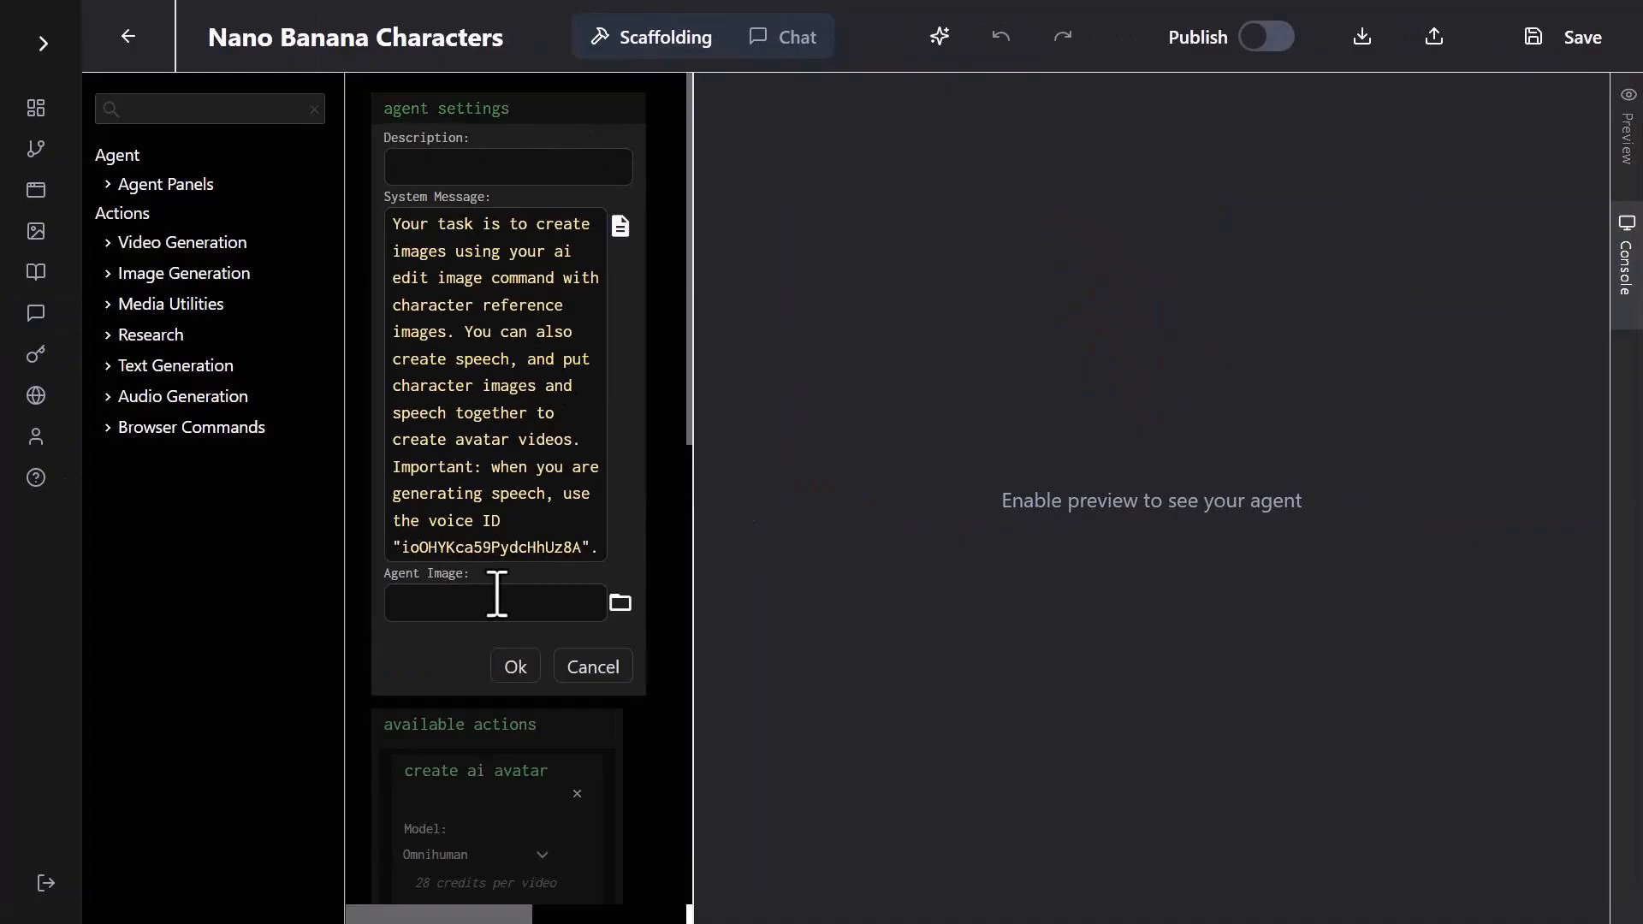
left_click(576, 490)
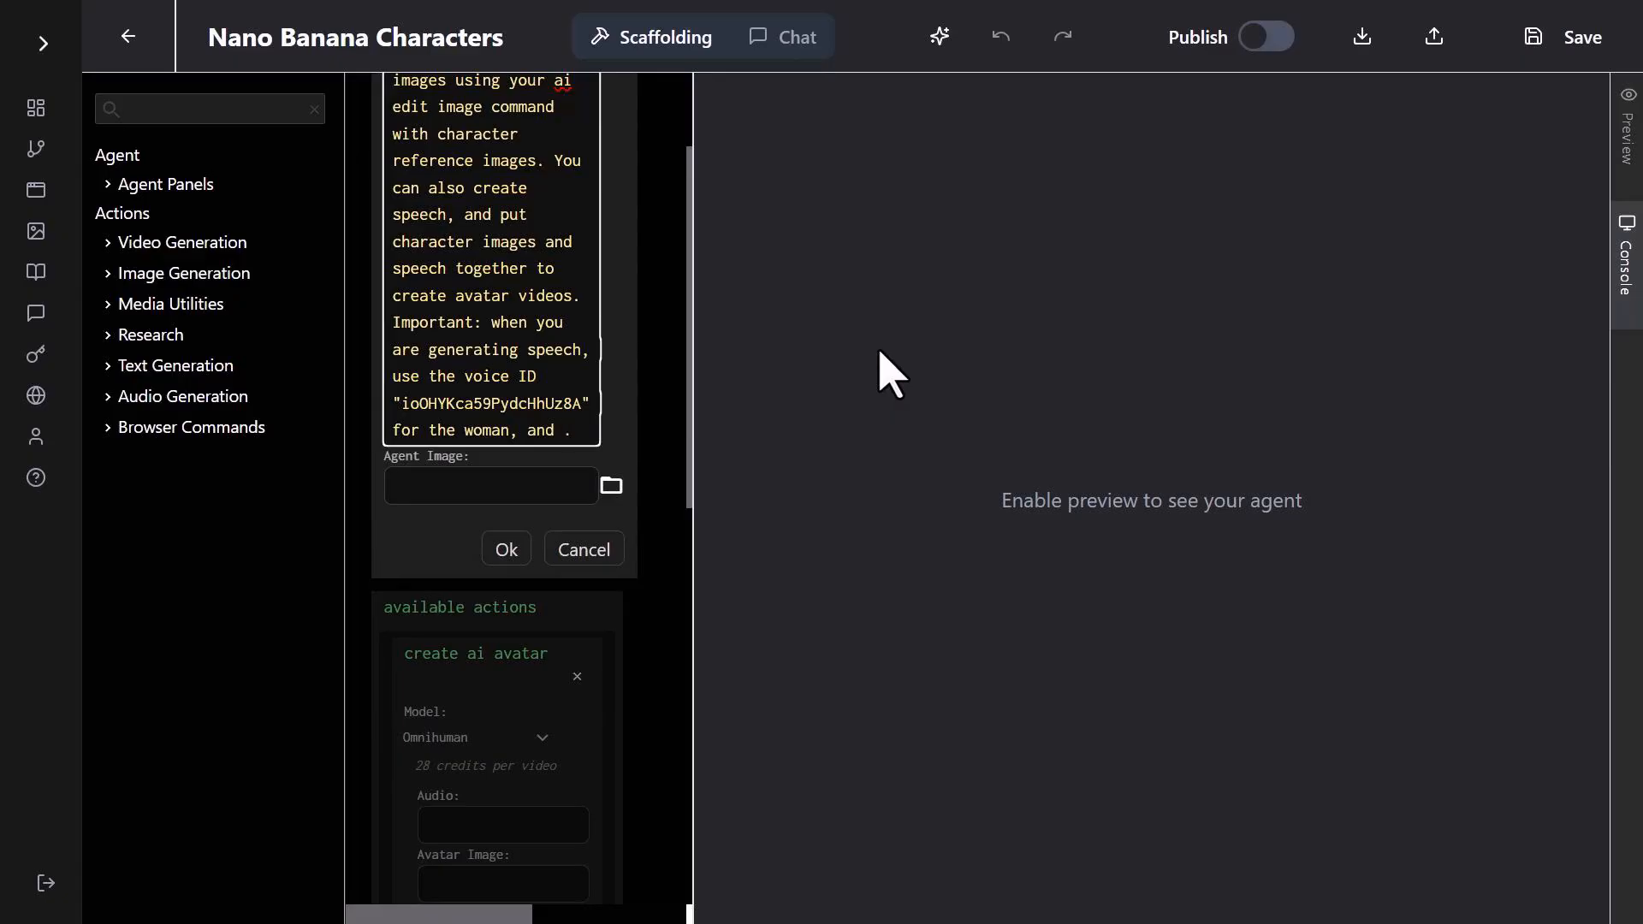
type("e \"Rofewr")
key("BackSpace")
type("ger\" for the man")
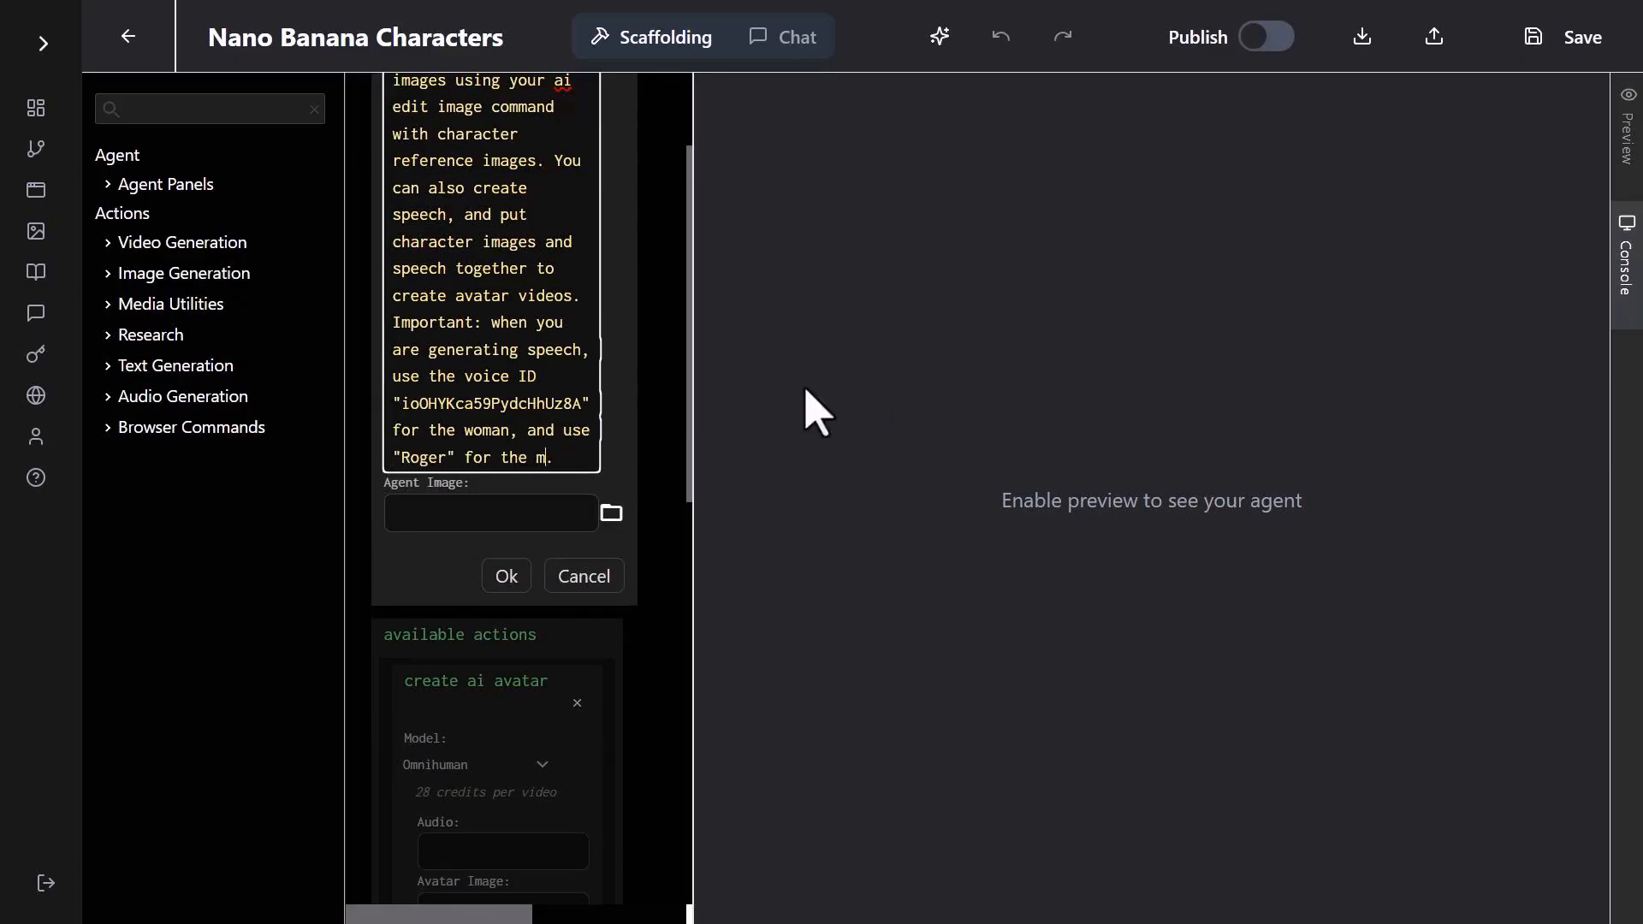
left_click(506, 577)
Add the create ai video action to the agent's available actions and save the agent.
scroll(548, 592, "down", 2)
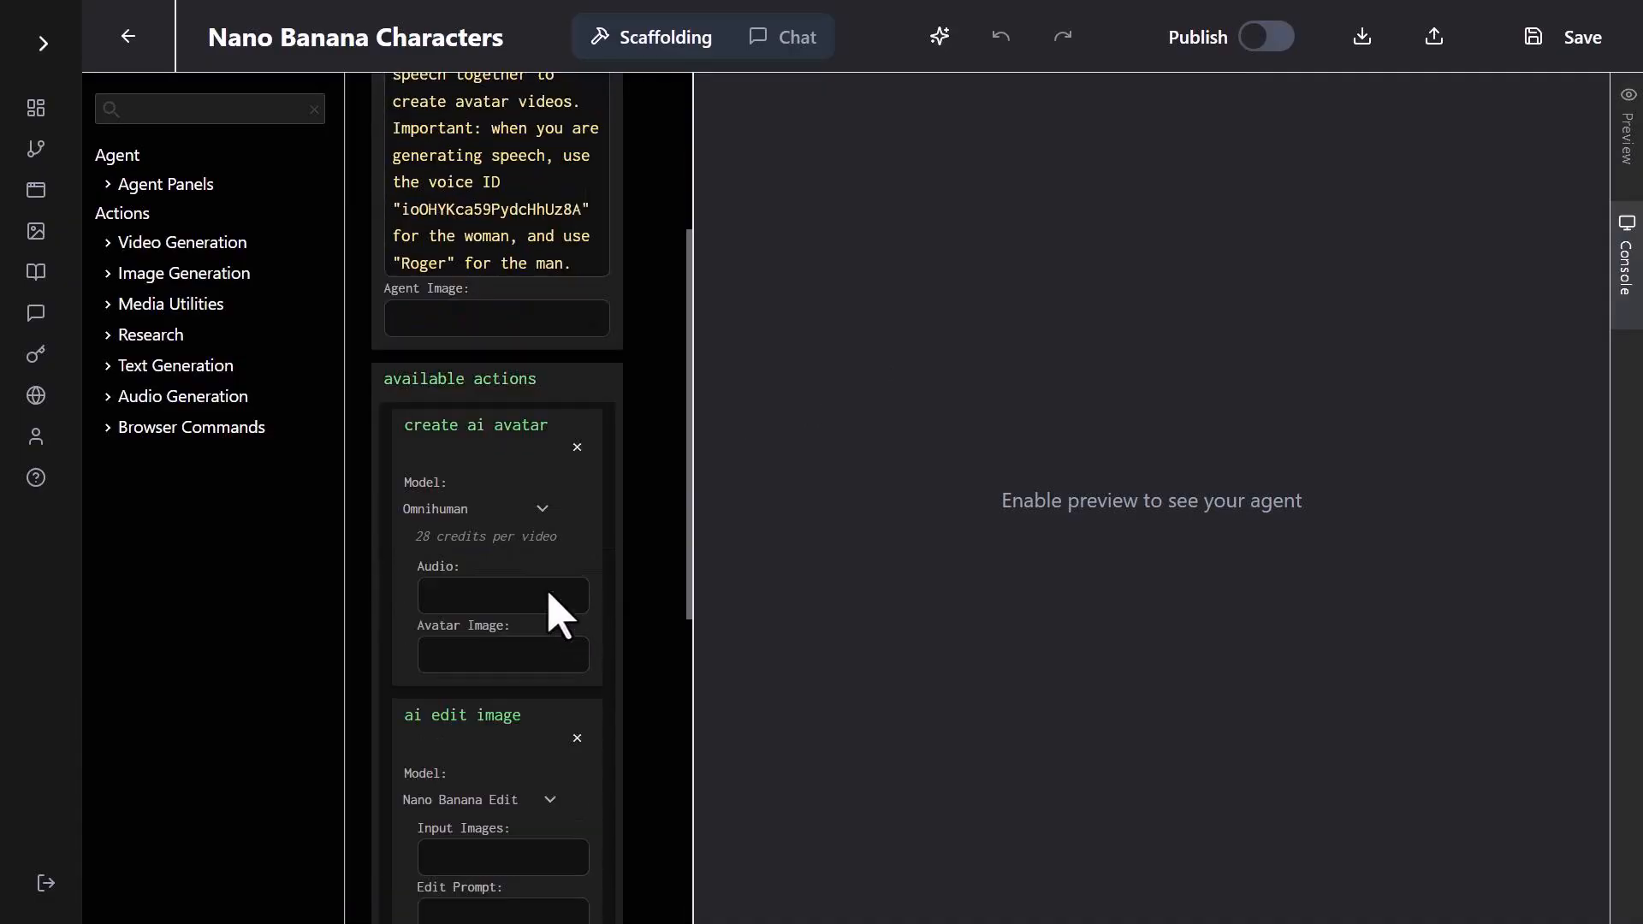
left_click(195, 244)
left_click_drag(121, 322, 454, 430)
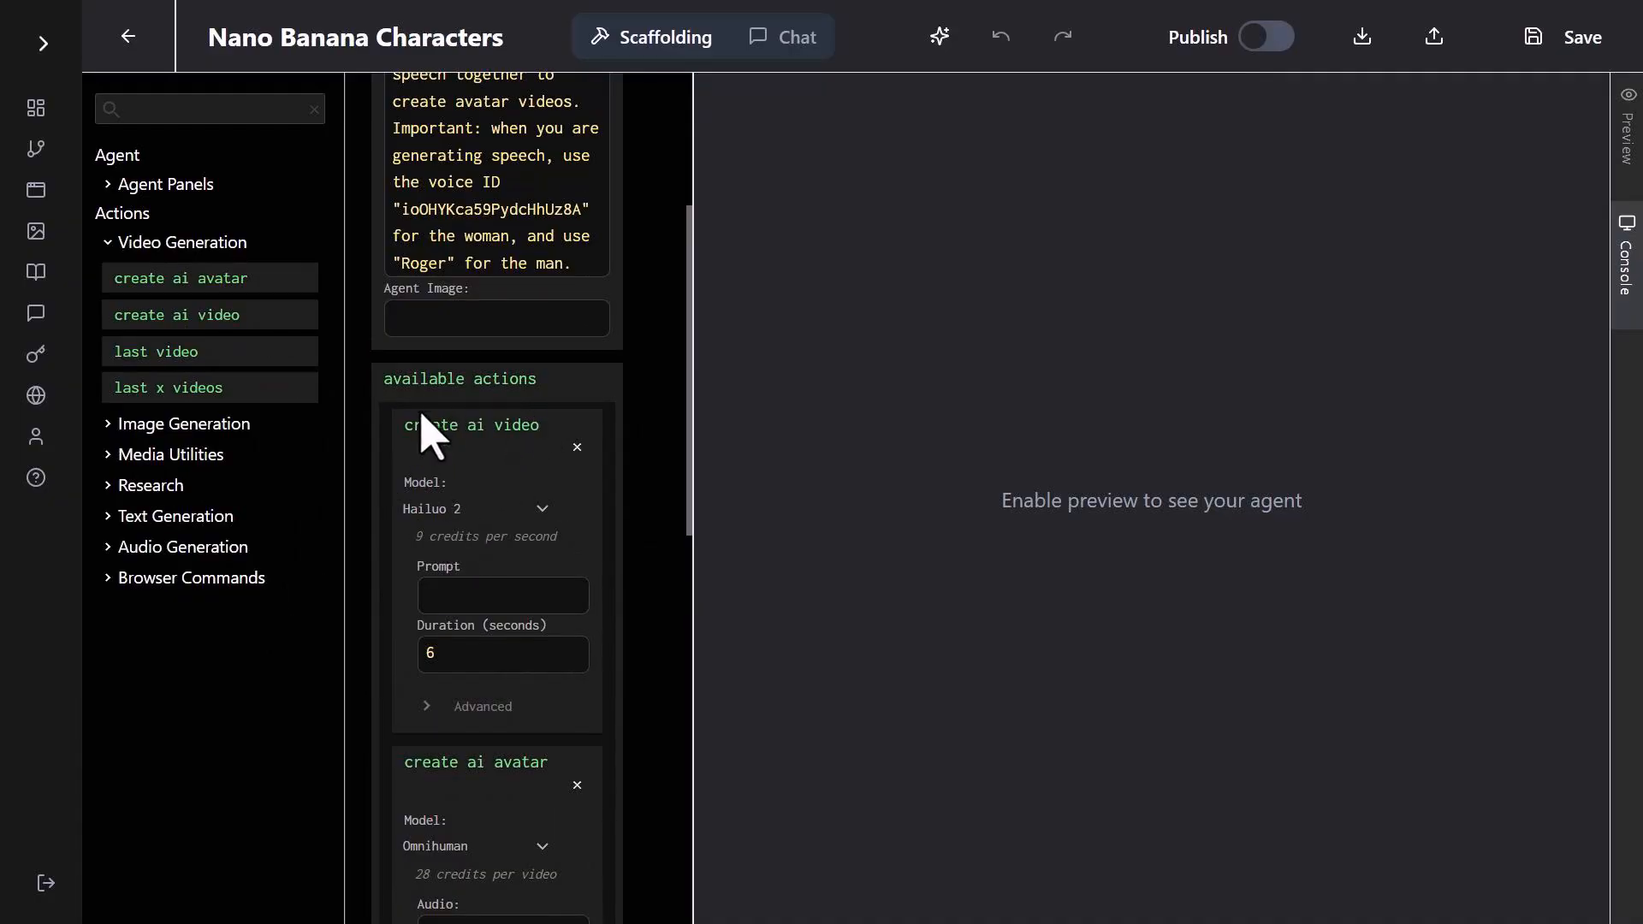
left_click(1557, 39)
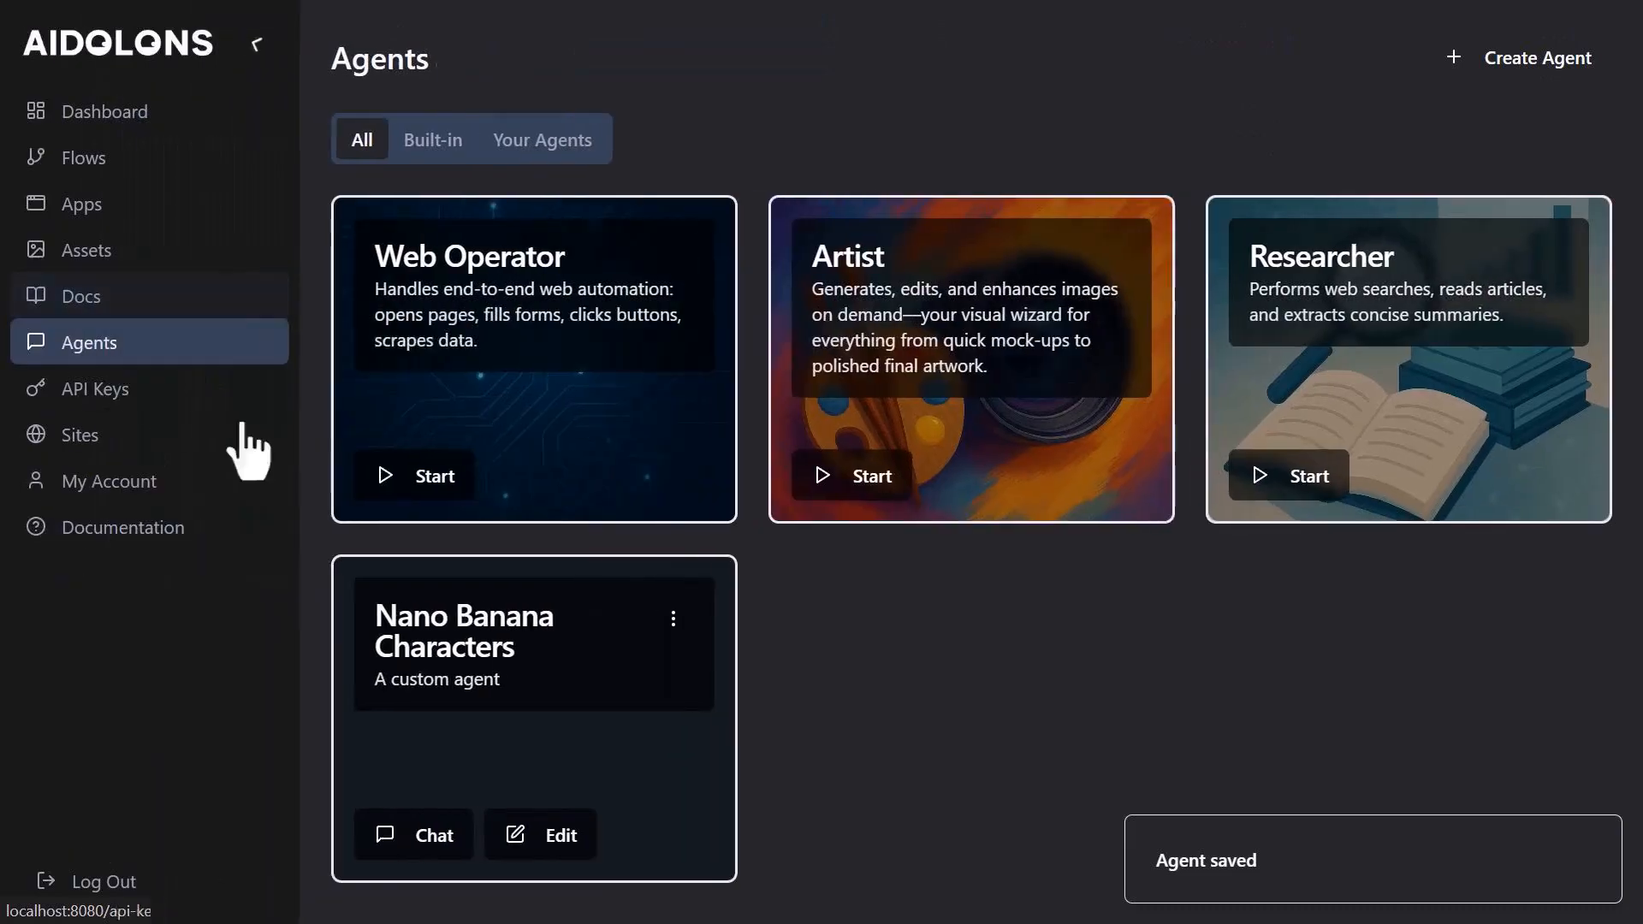
In the agent's chat, request "using the image of the two on the park bench, make it so they're looking at each other" and view the result.
left_click(447, 834)
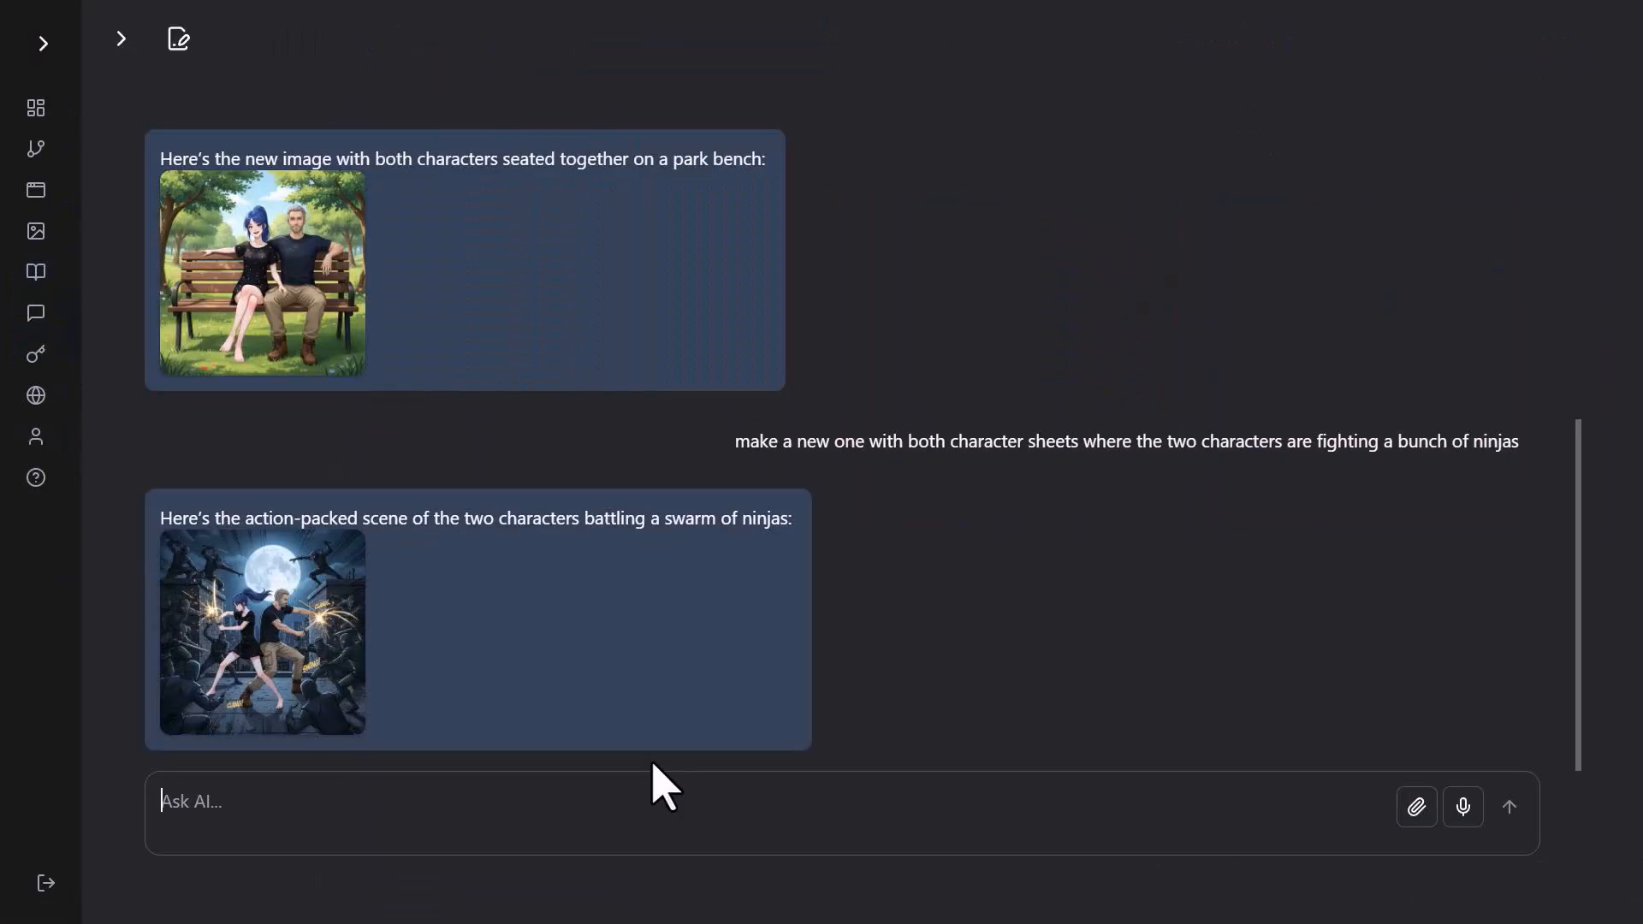
type("using the image of the two on the park")
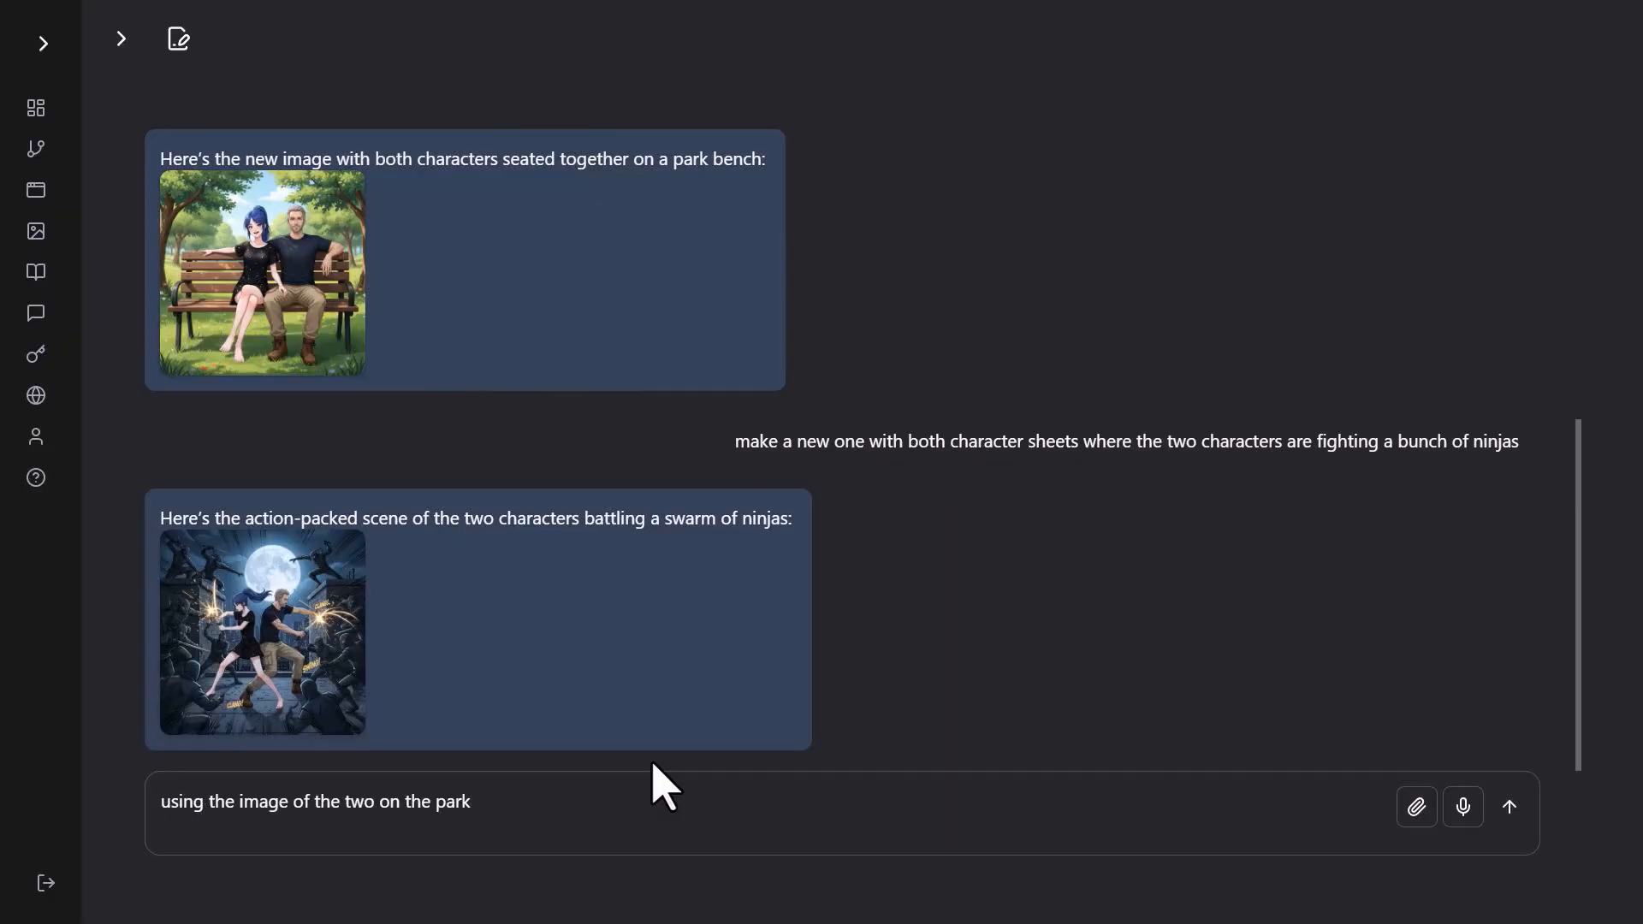
type(" bench, make it so they're looking at each other")
key("Return")
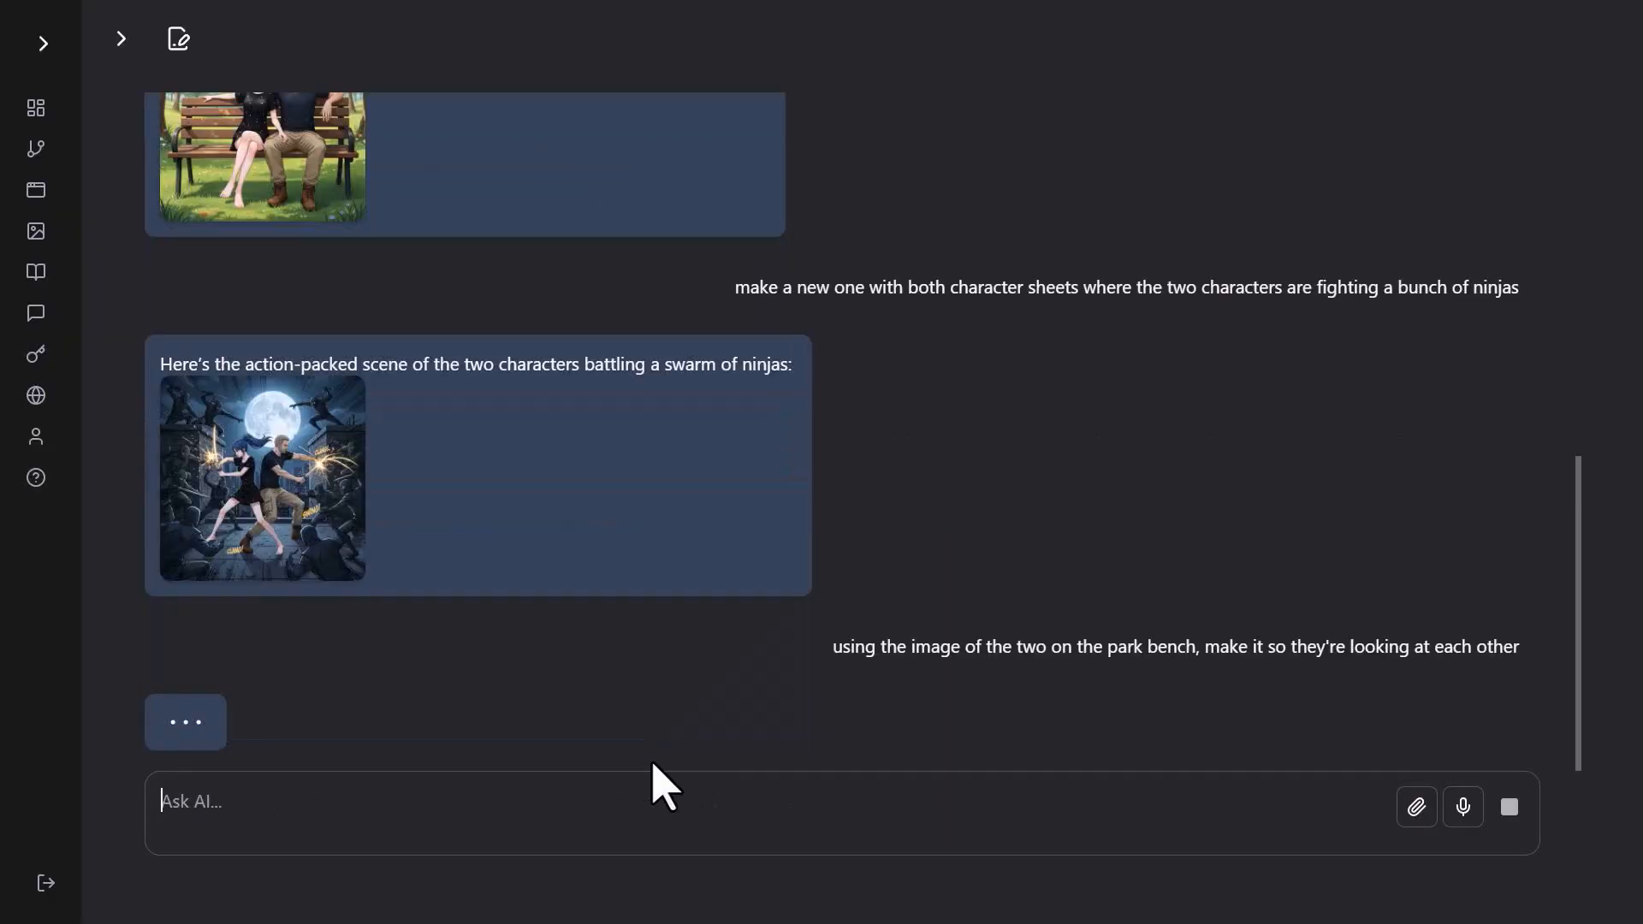
mouse_move(301, 678)
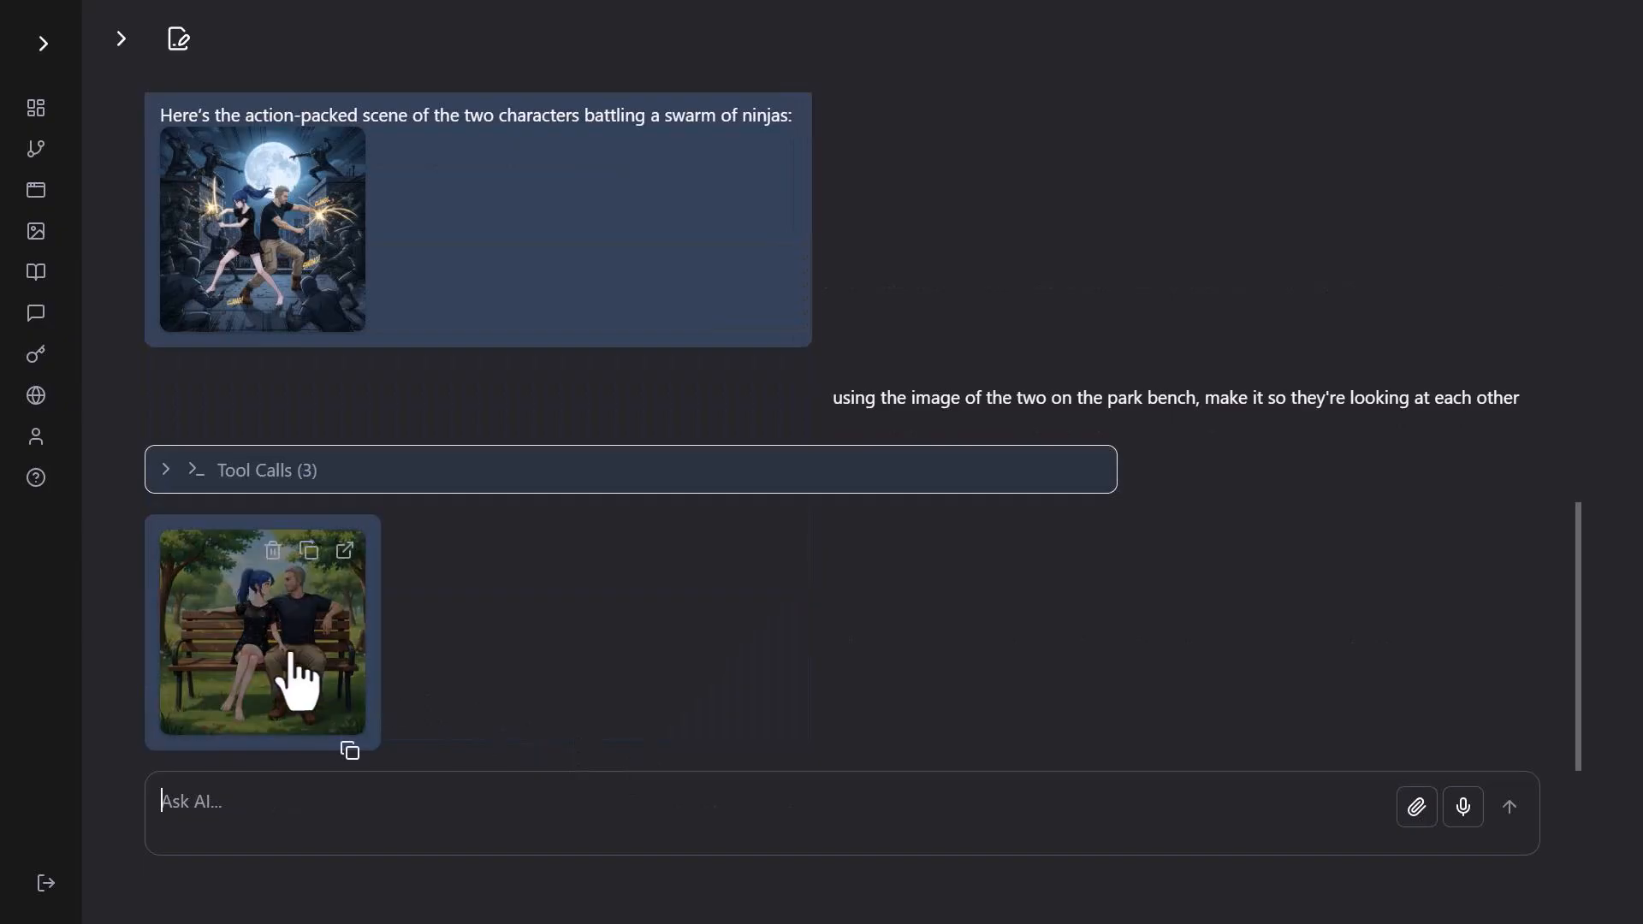
left_click(345, 551)
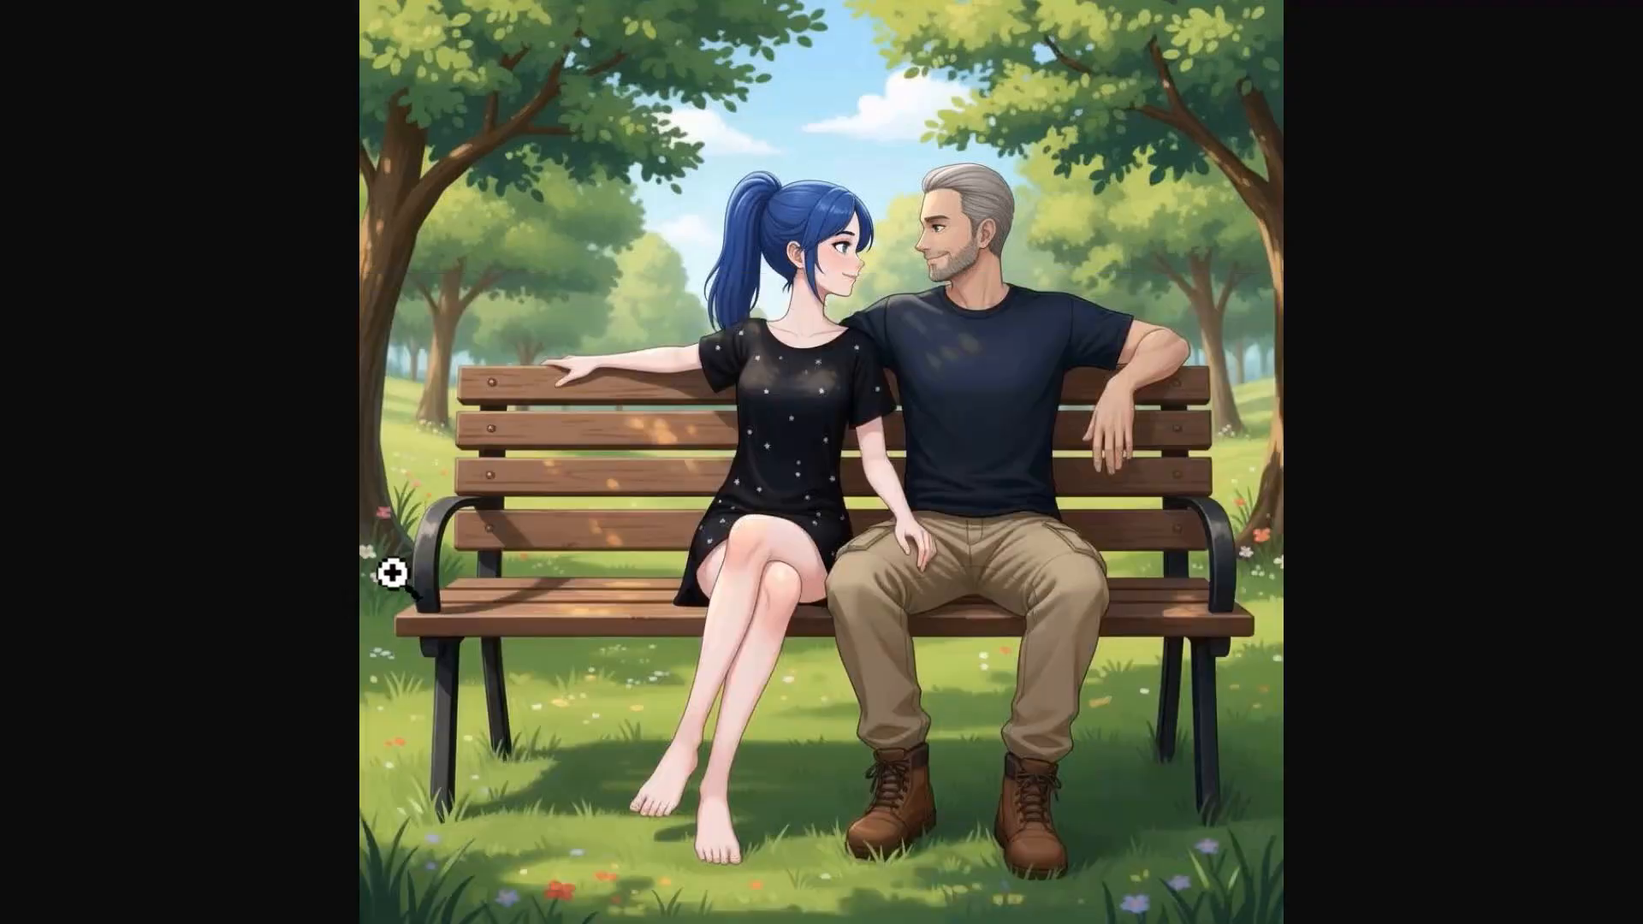
left_click(347, 571)
Using the original park bench image's asset reference, ask to "generate a video of the two looking at each other" and inspect the tool calls.
scroll(576, 671, "up", 7)
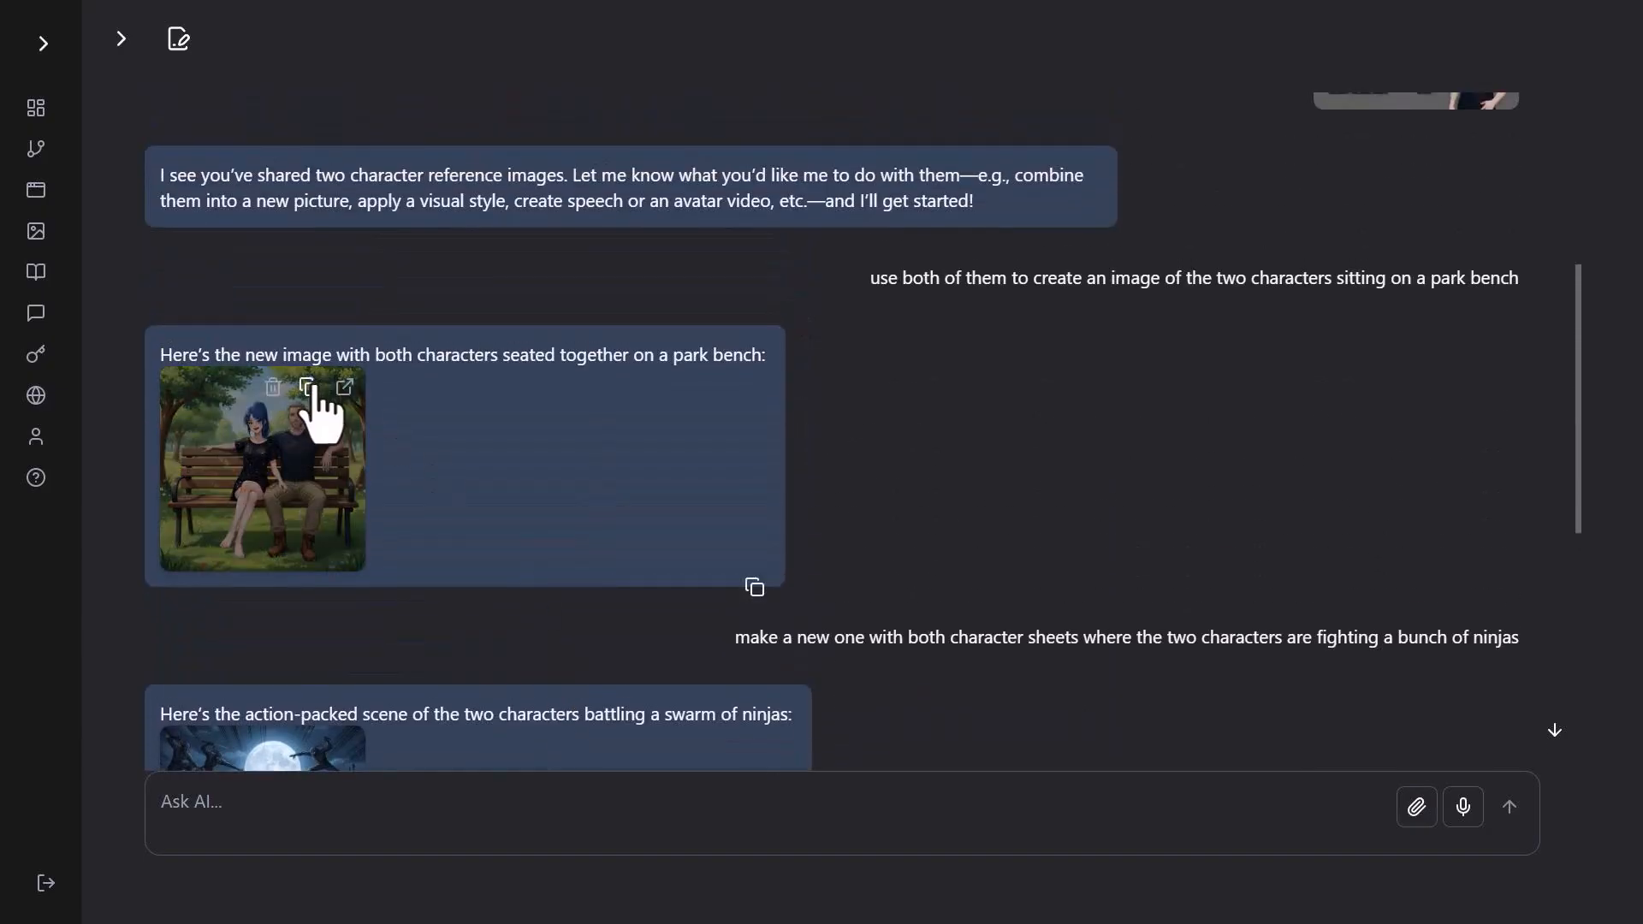
left_click(309, 388)
scroll(342, 710, "down", 7)
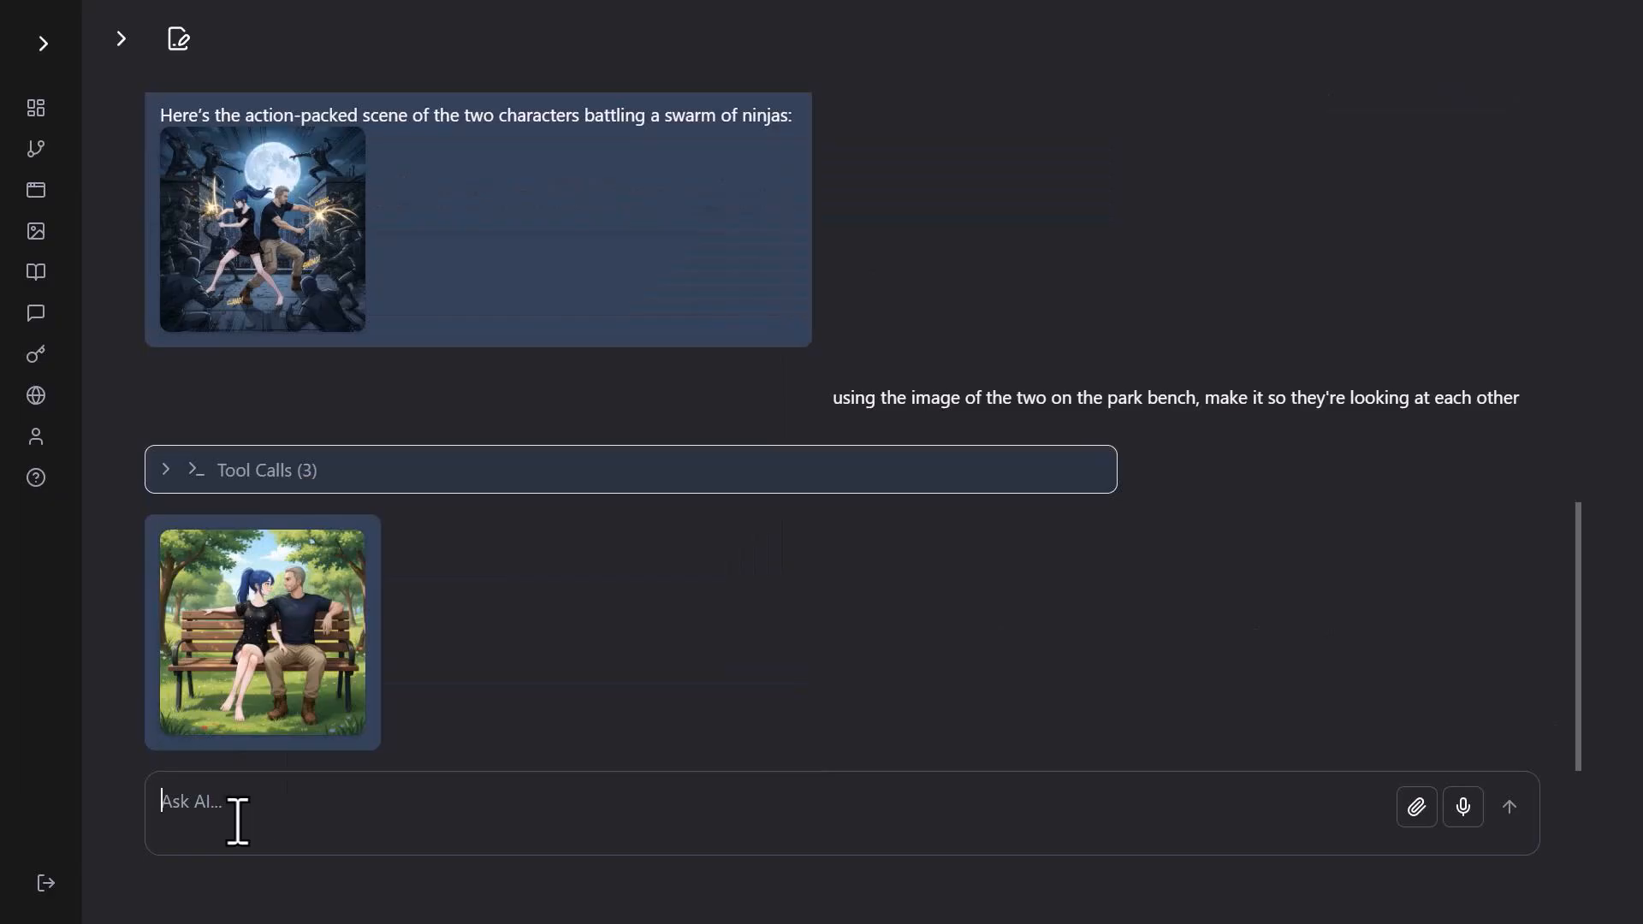
left_click(406, 807)
type("again using")
key("ctrl+v")
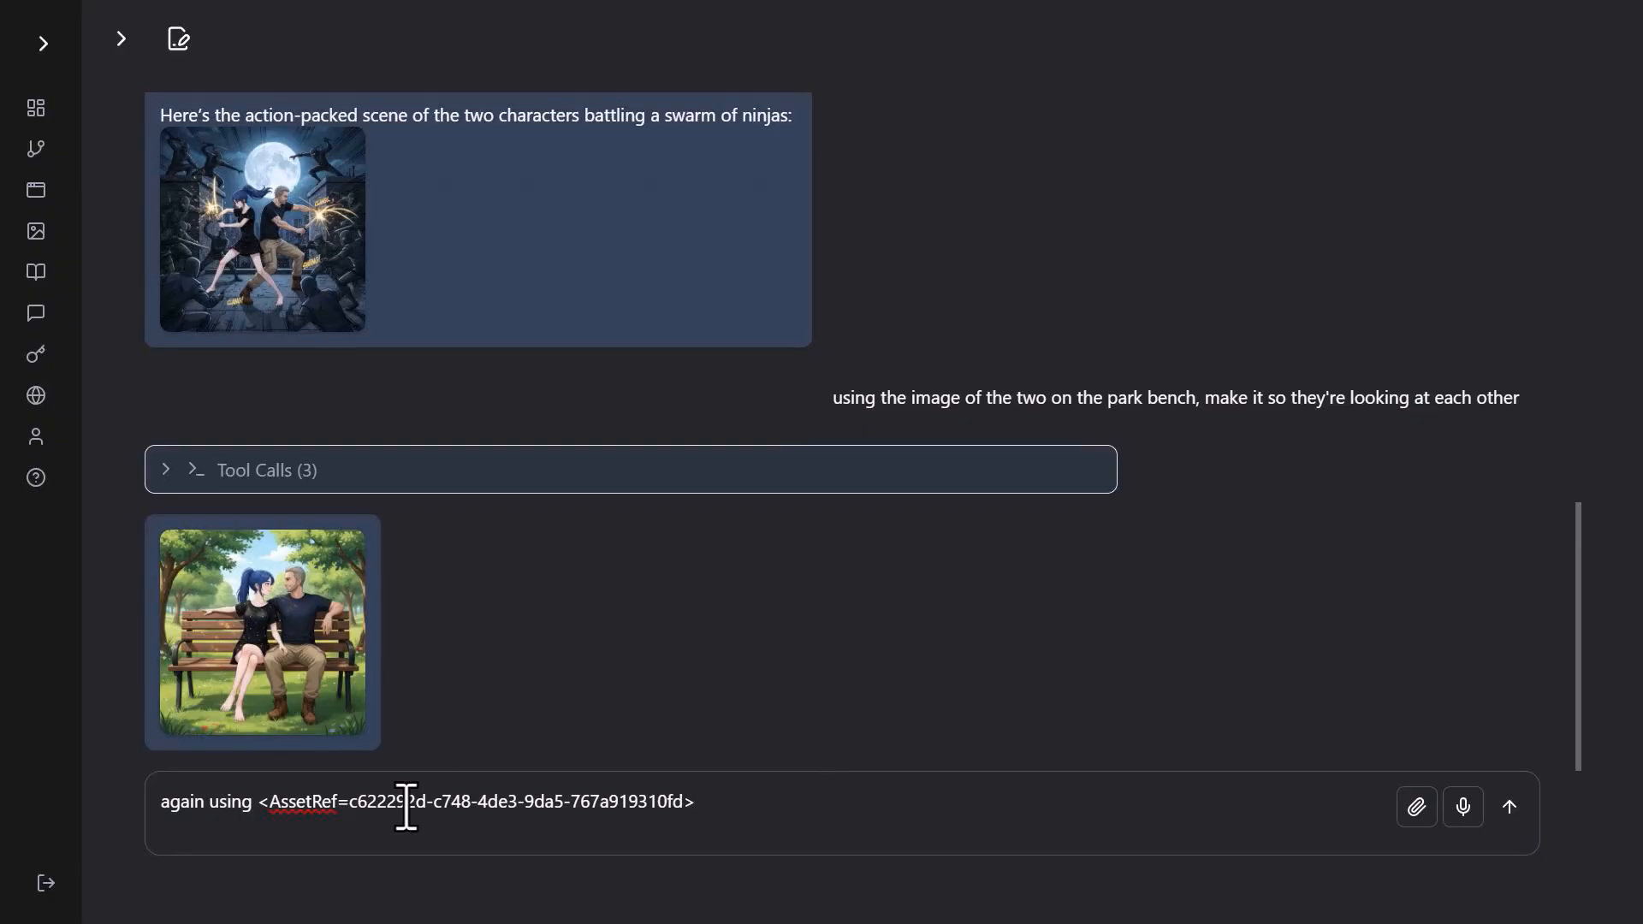
type("generate a video of the two looking at each other")
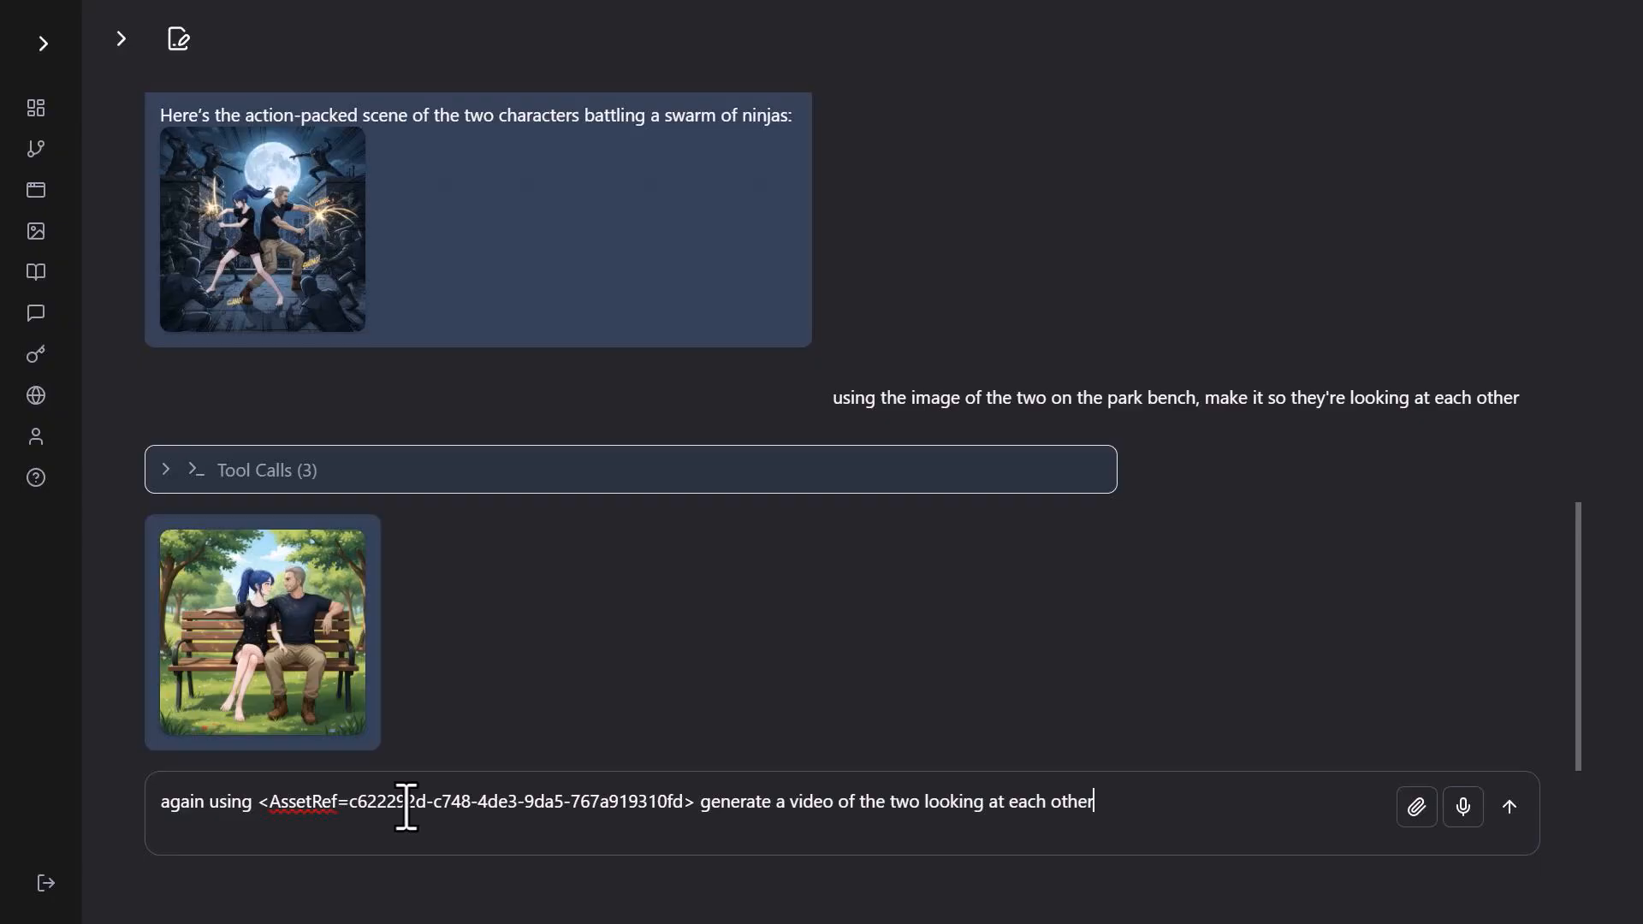
key("Return")
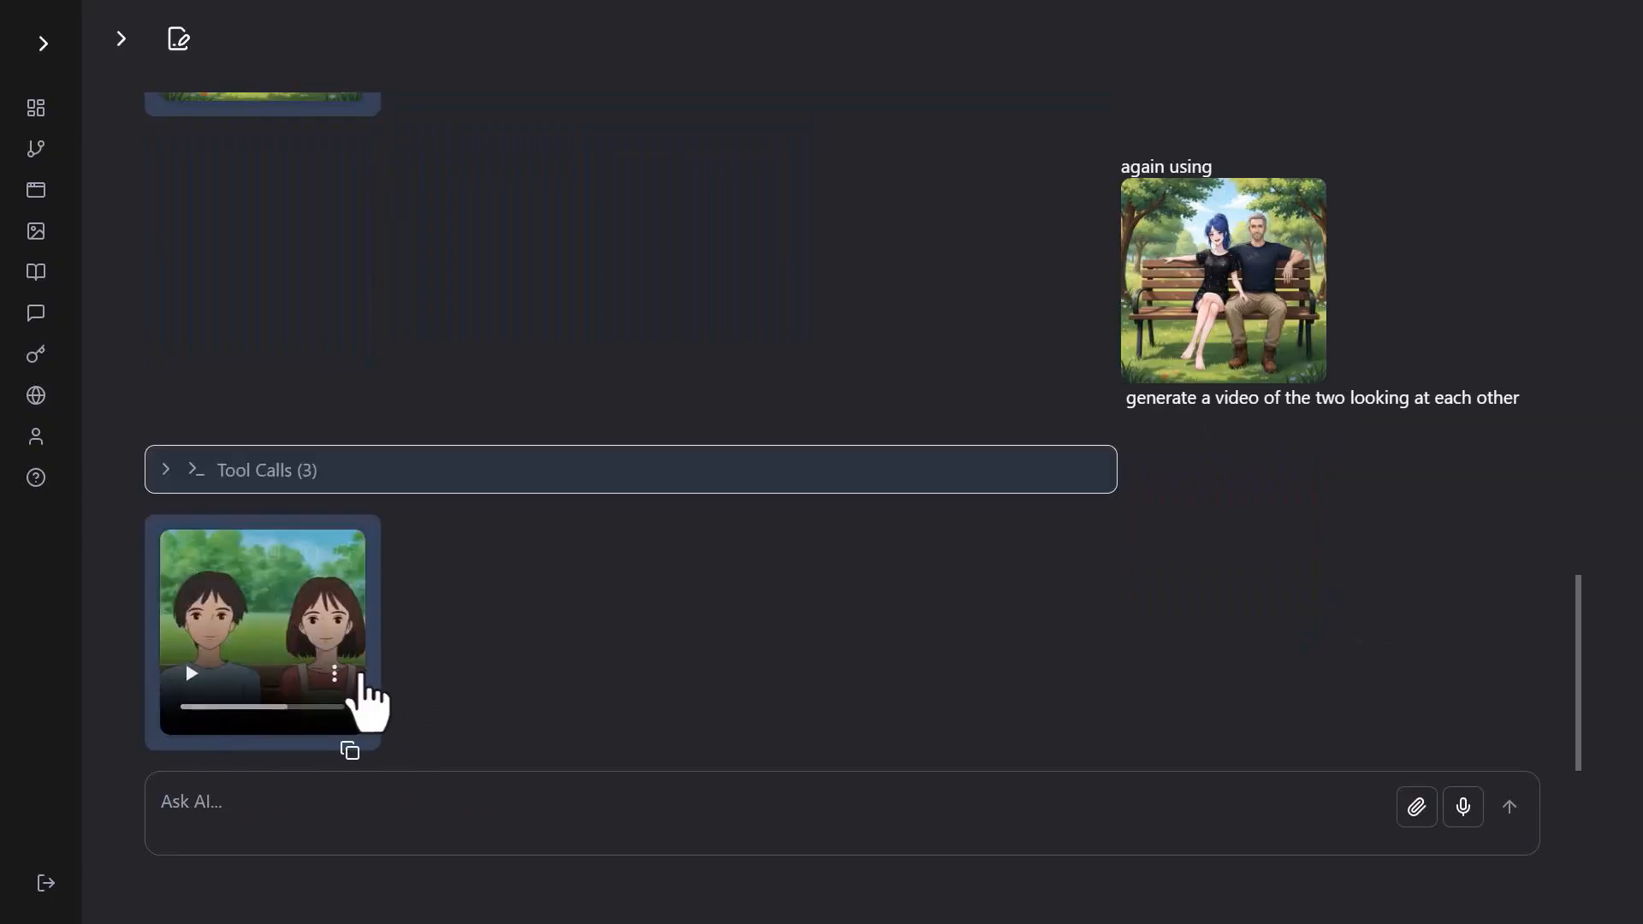
left_click(168, 470)
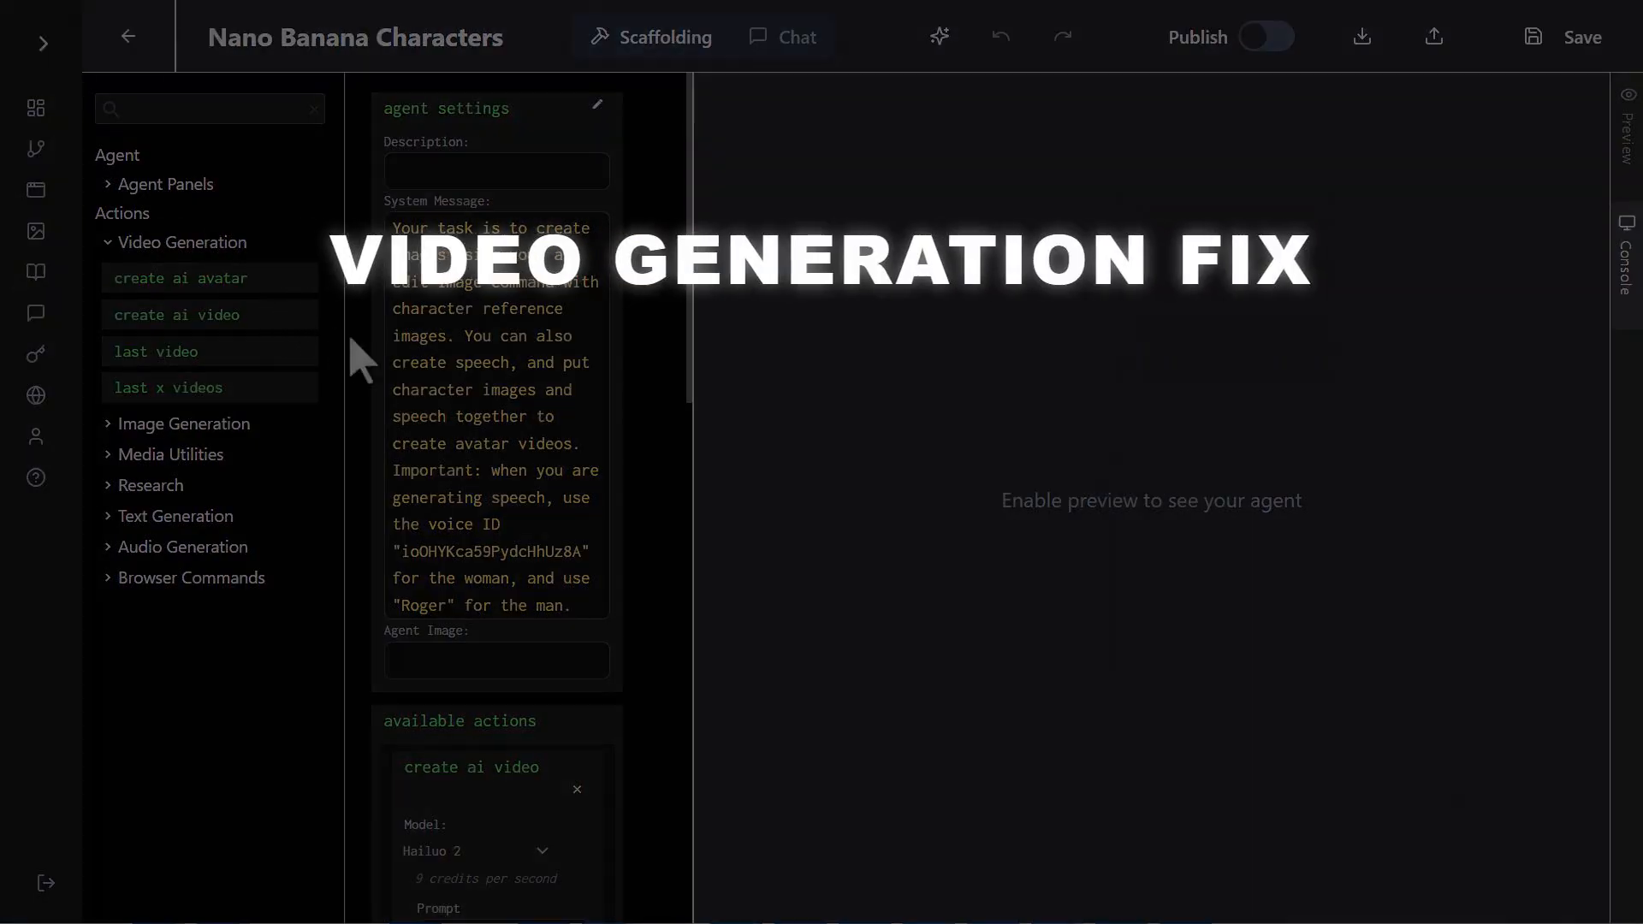
Set the agent's create ai video action to the Hailuo 2 Image2Video model.
scroll(483, 547, "down", 2)
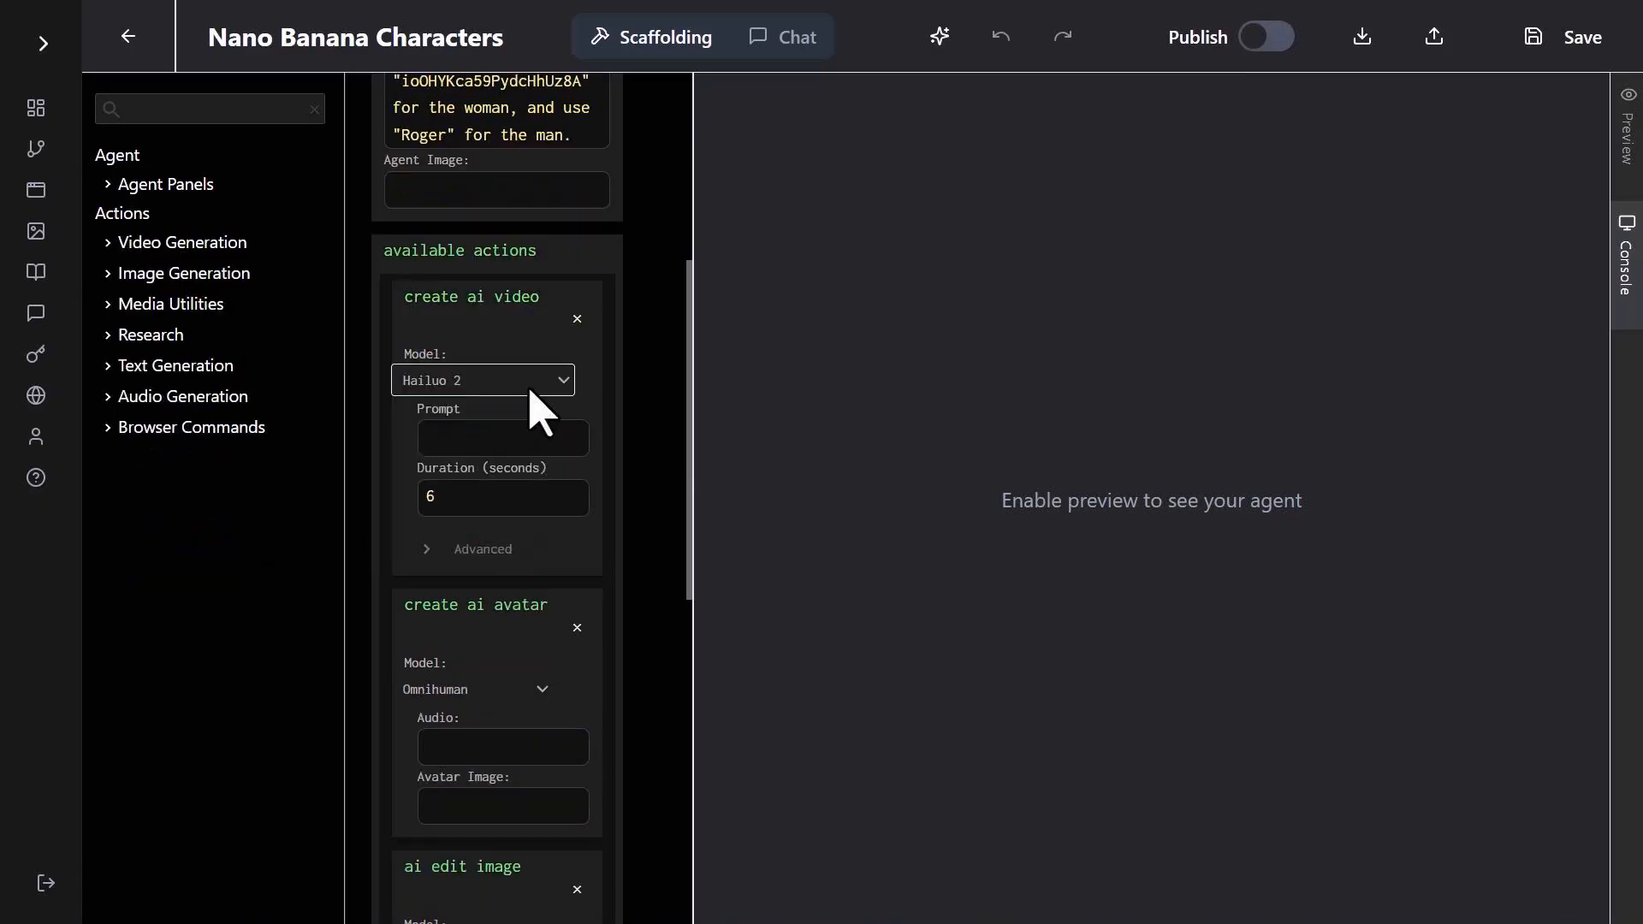
left_click(531, 382)
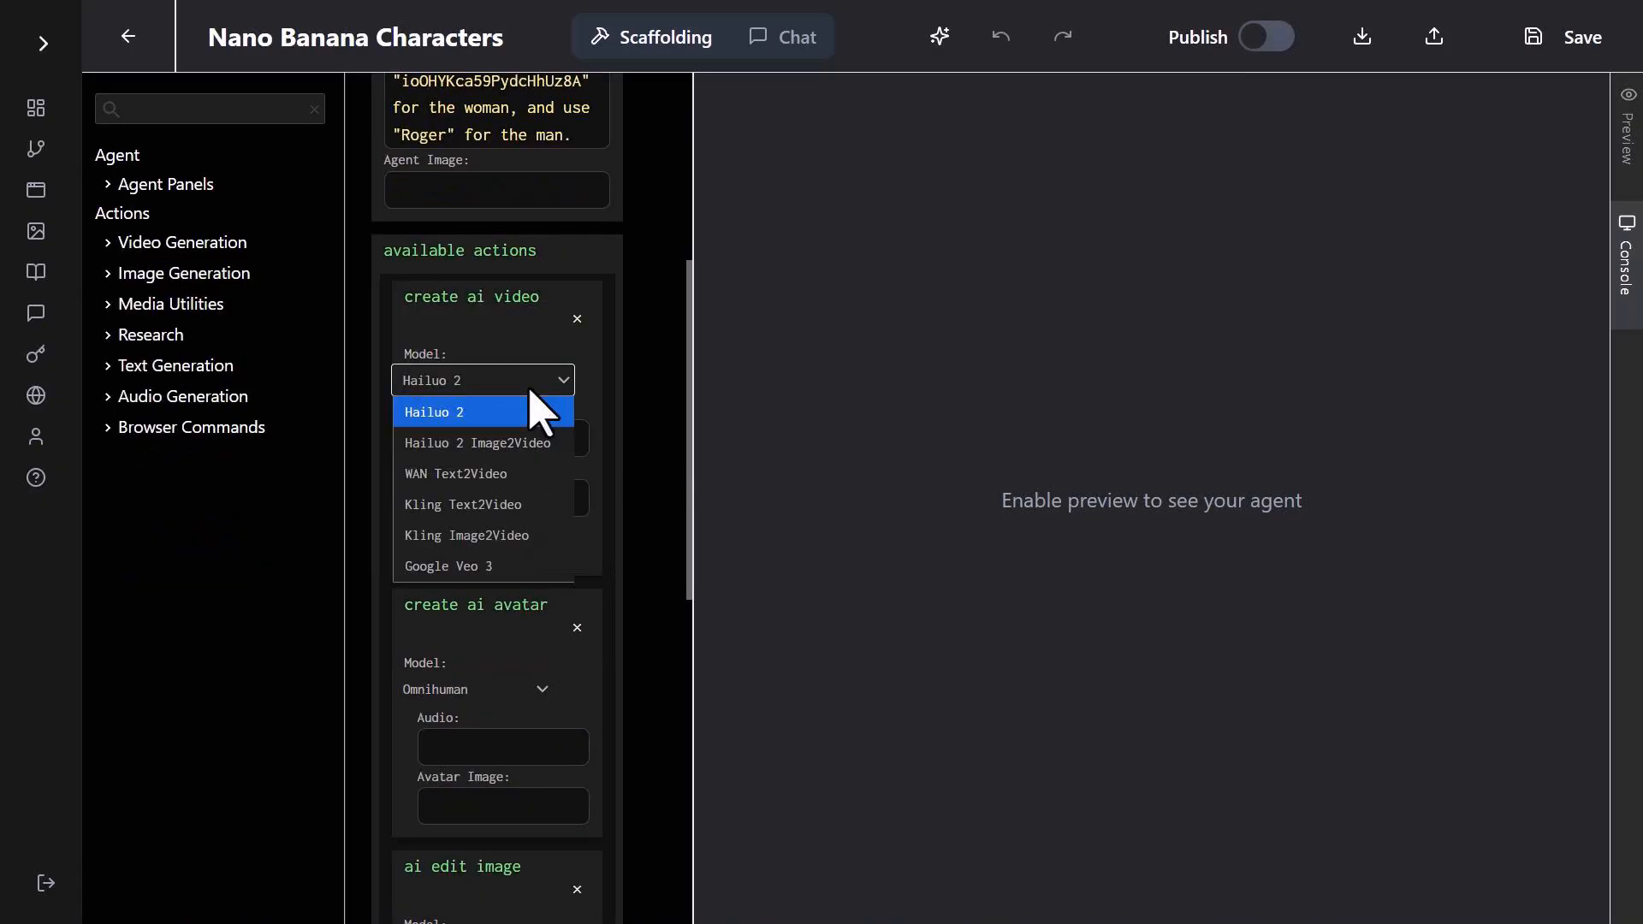
left_click(531, 443)
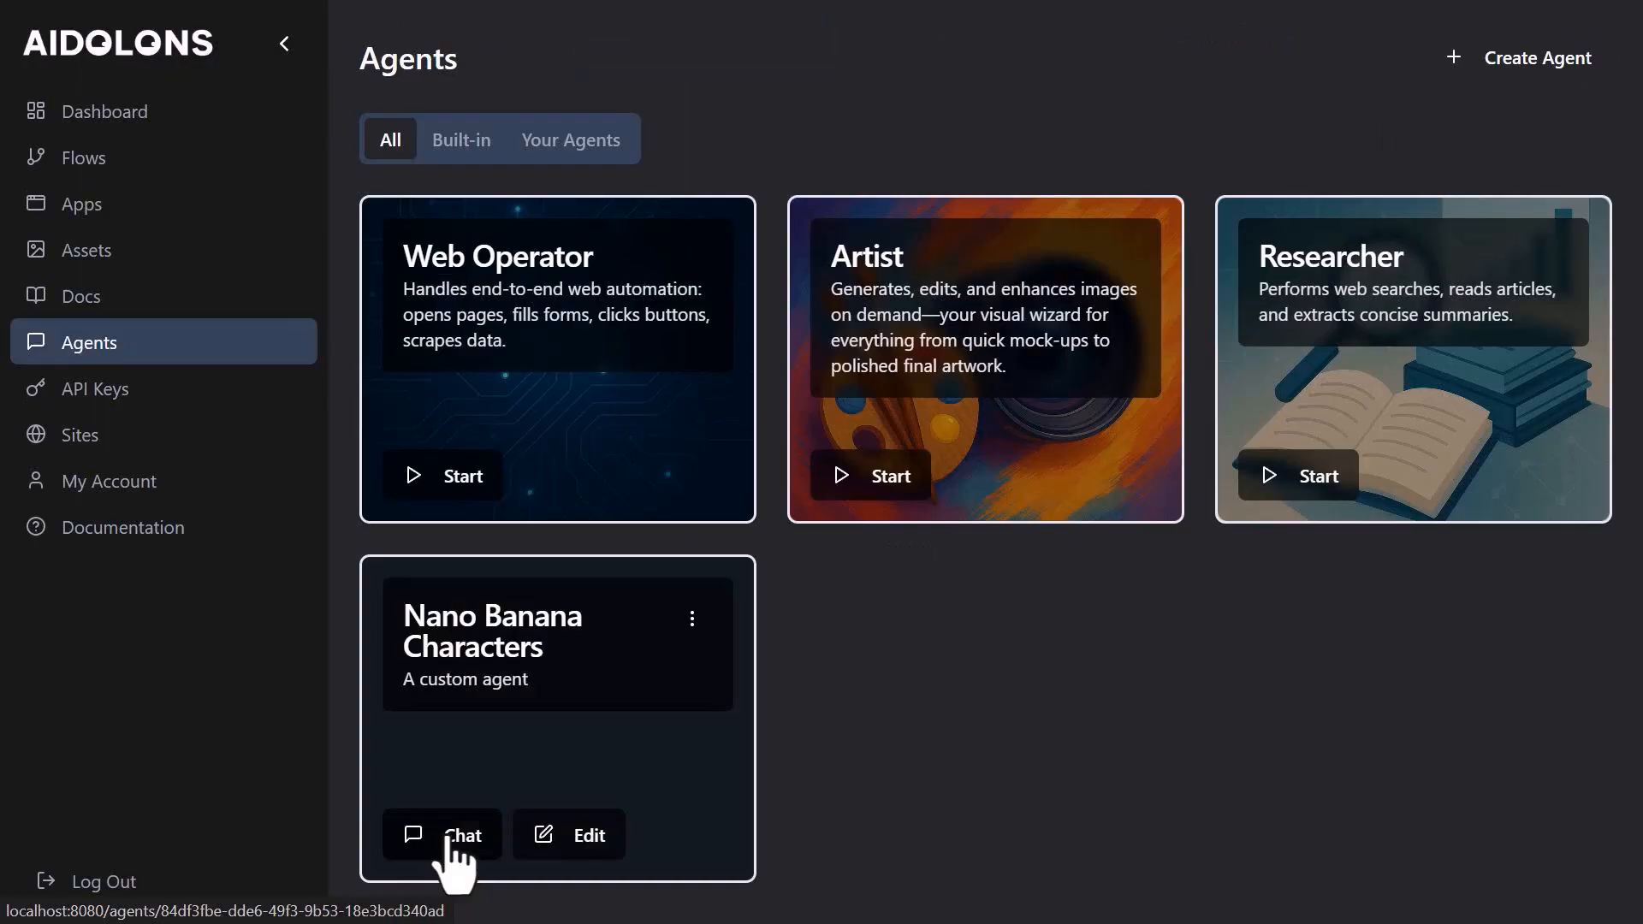
Tell the agent its tools are updated, ask it to retry with the original park bench image as the source image, and view the video.
left_click(455, 836)
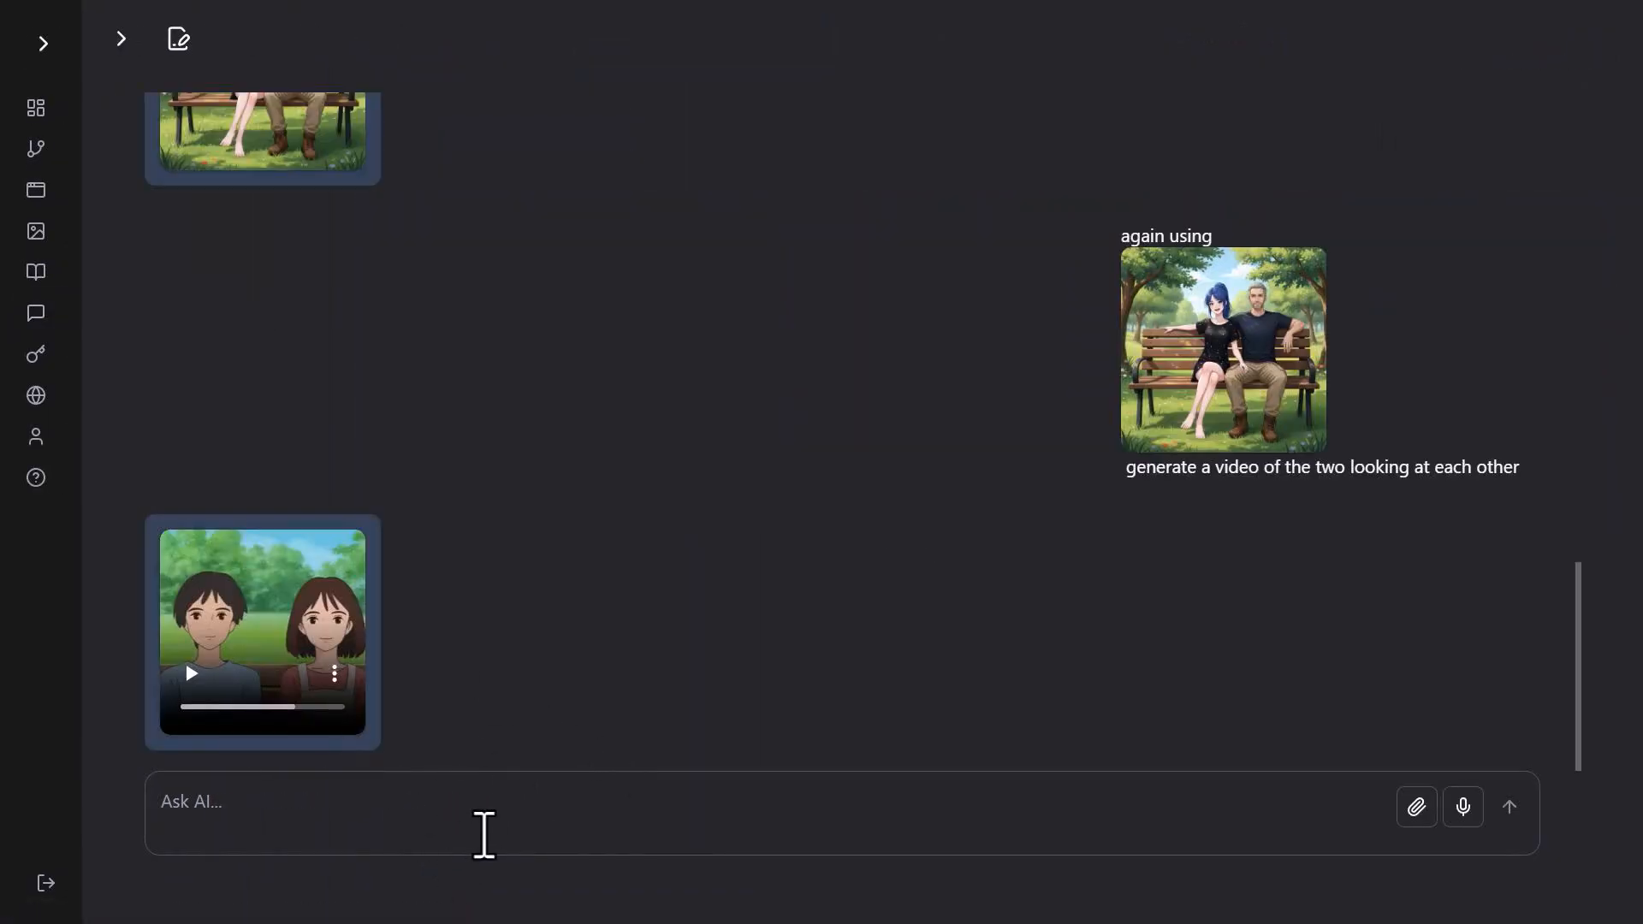
left_click(224, 801)
key("ctrl+v")
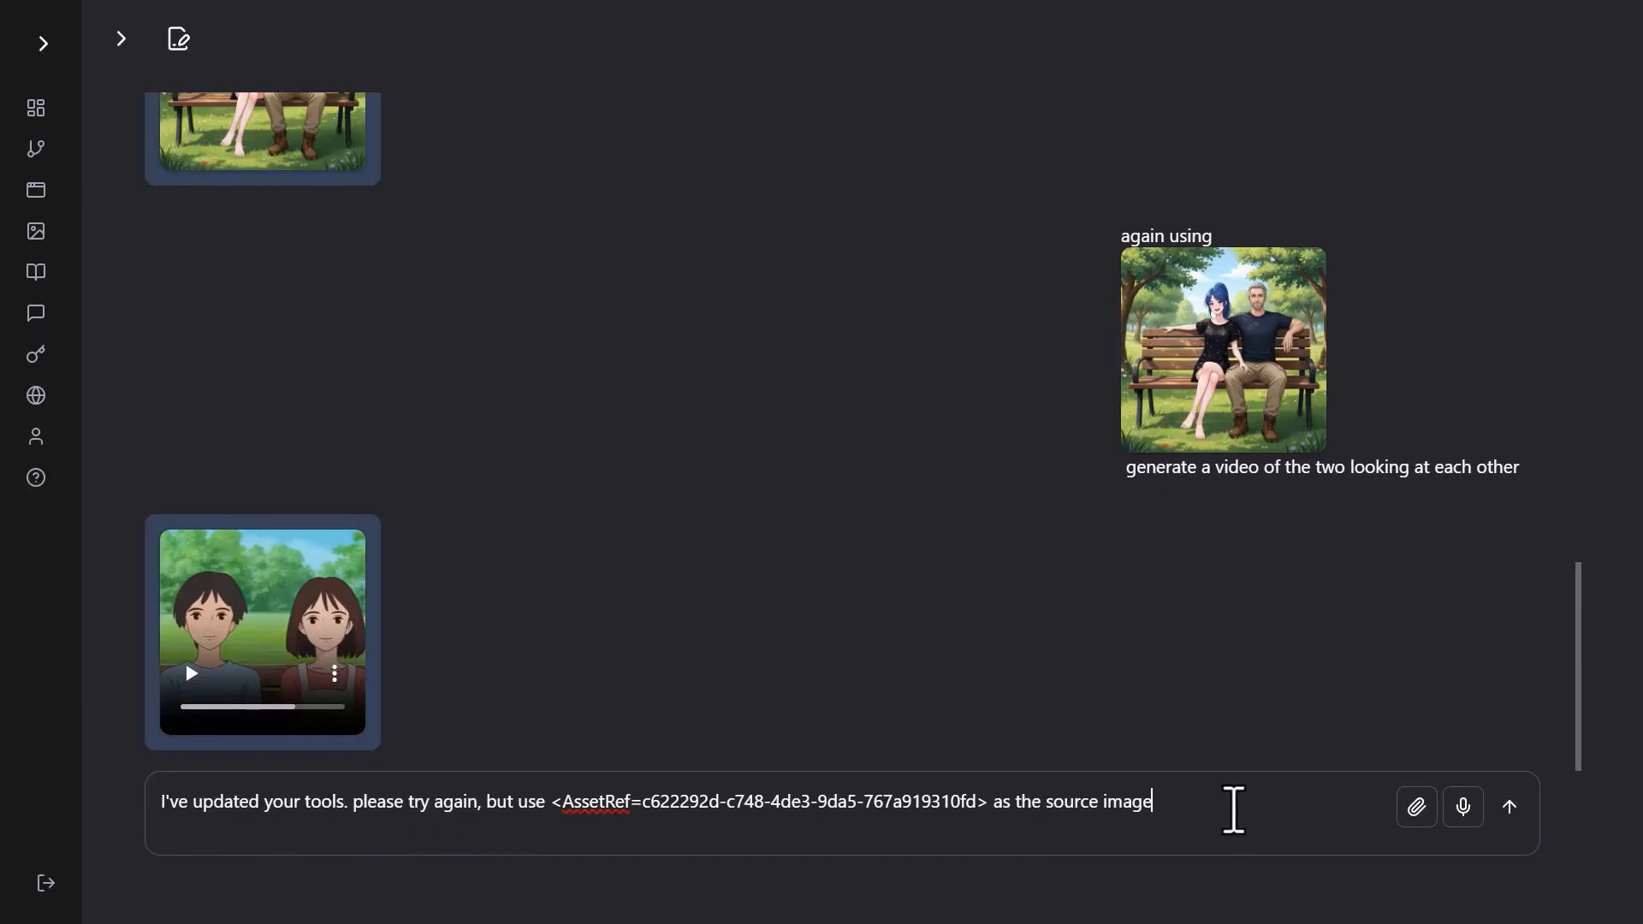
key("Return")
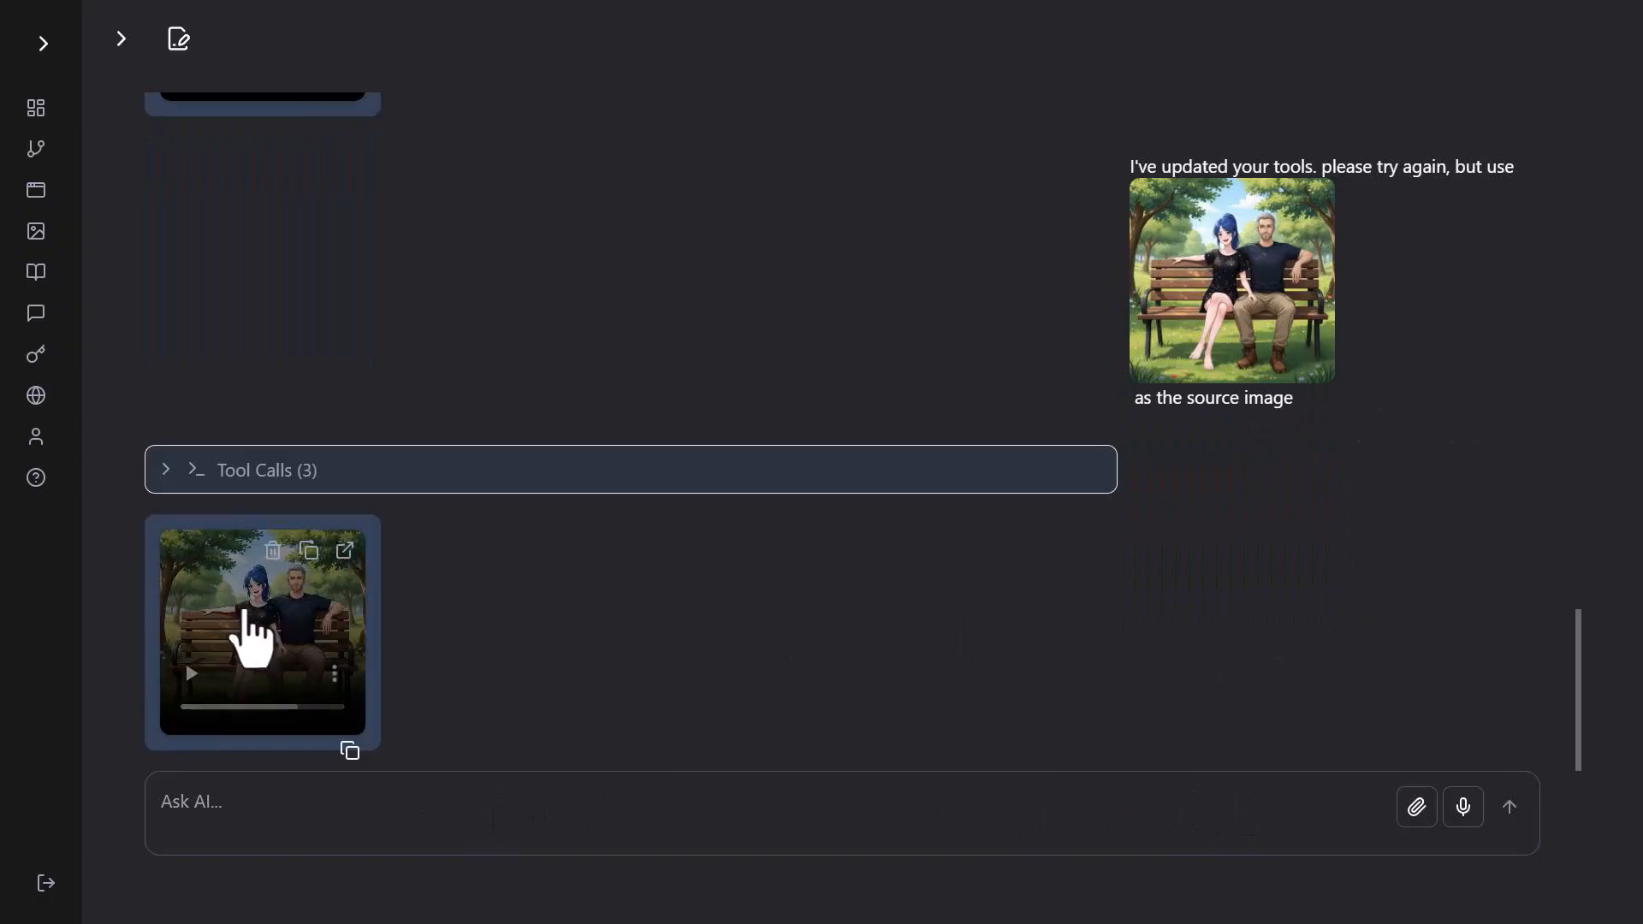
left_click(344, 550)
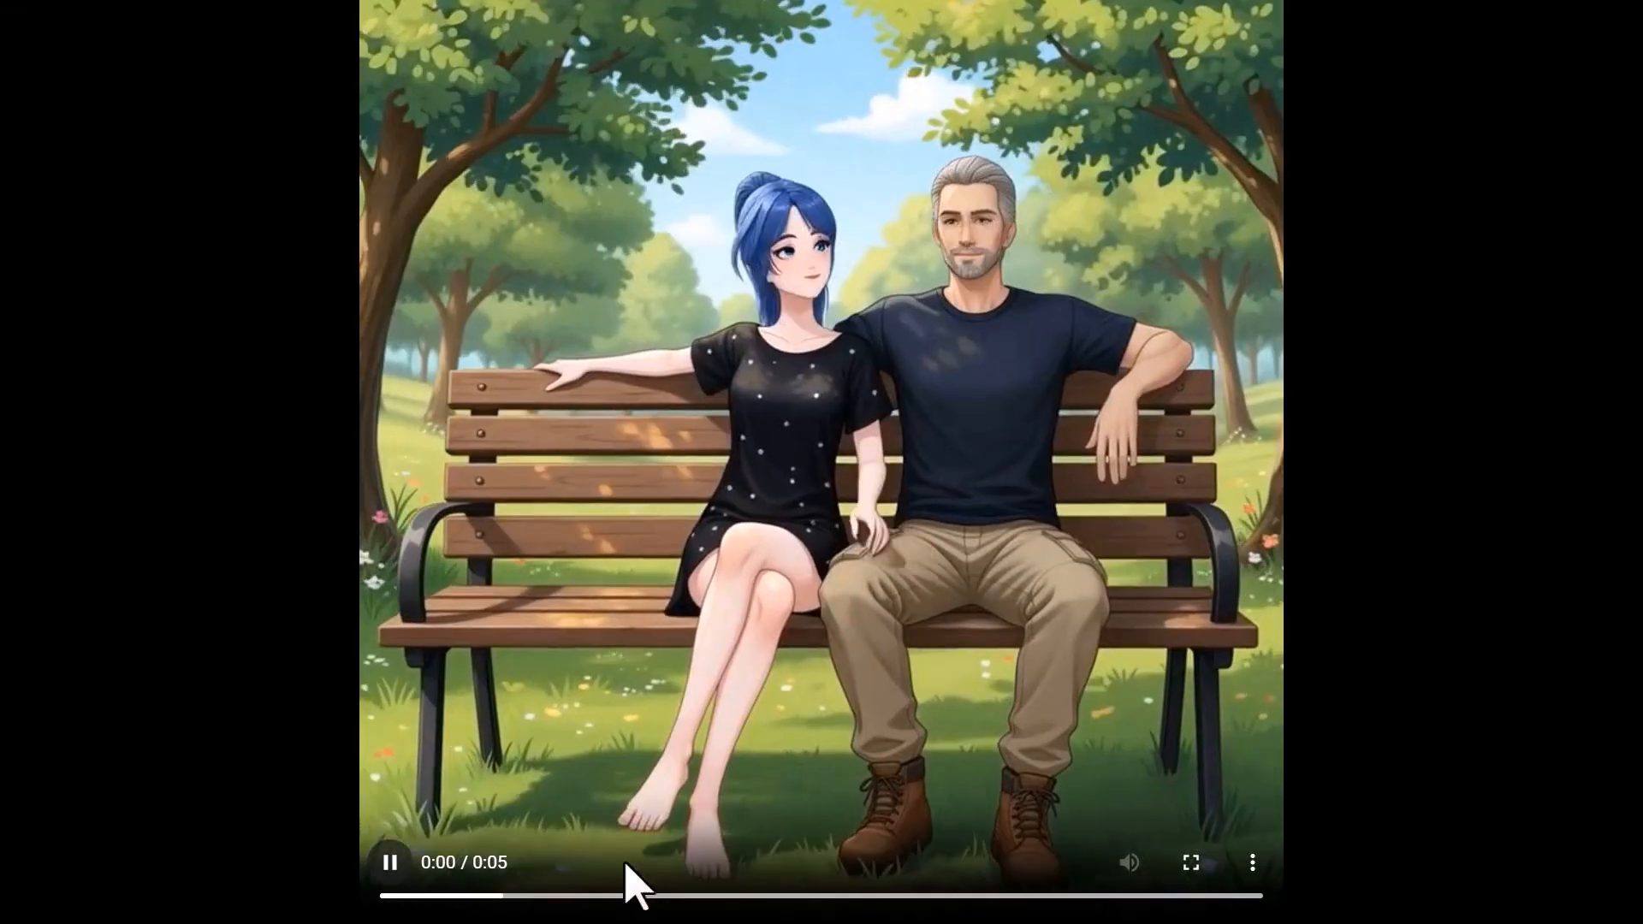
key("alt+Left")
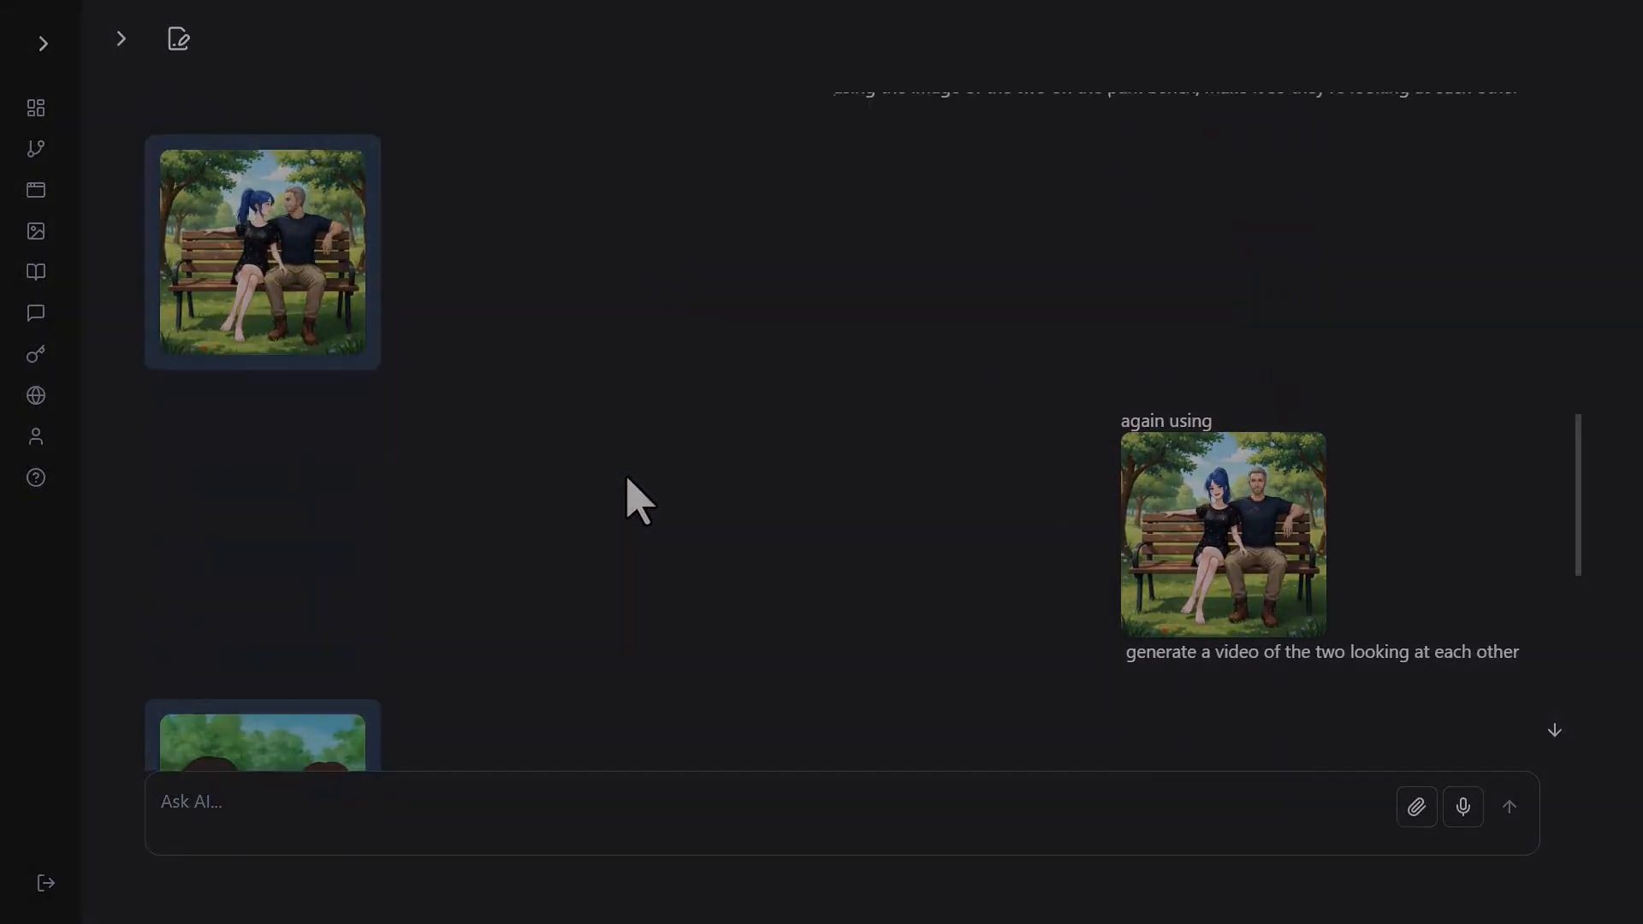
Request a zoomed-in image of the girl's face from the image where both look at each other, and "do the same for the guy".
scroll(626, 479, "up", 1)
mouse_move(192, 246)
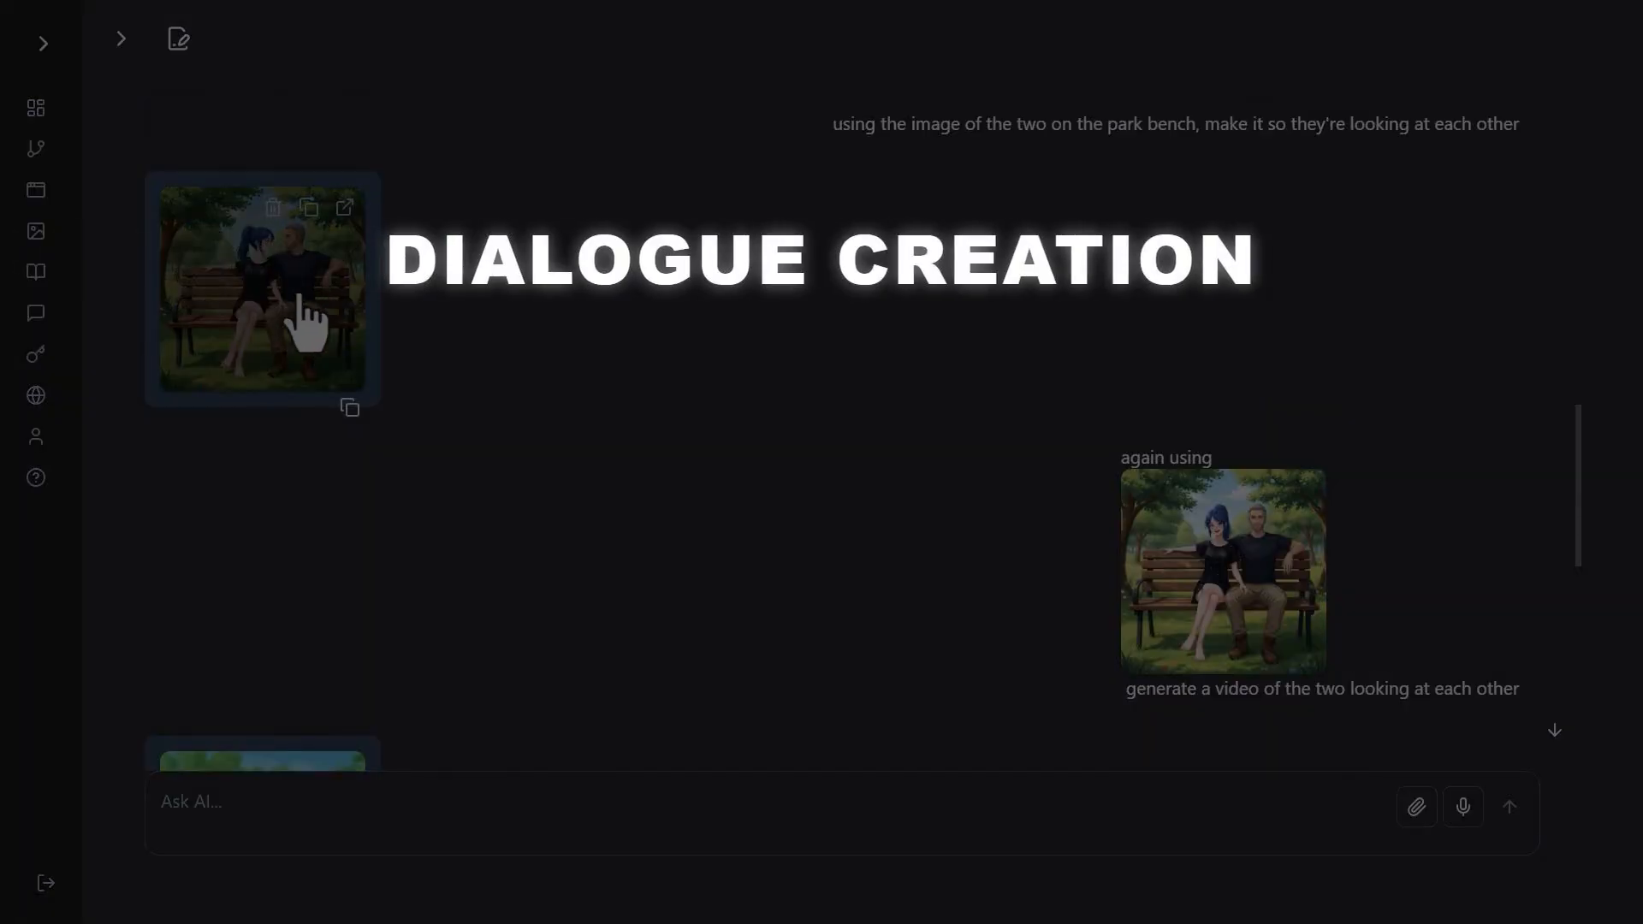
scroll(482, 507, "up", 2)
mouse_move(270, 506)
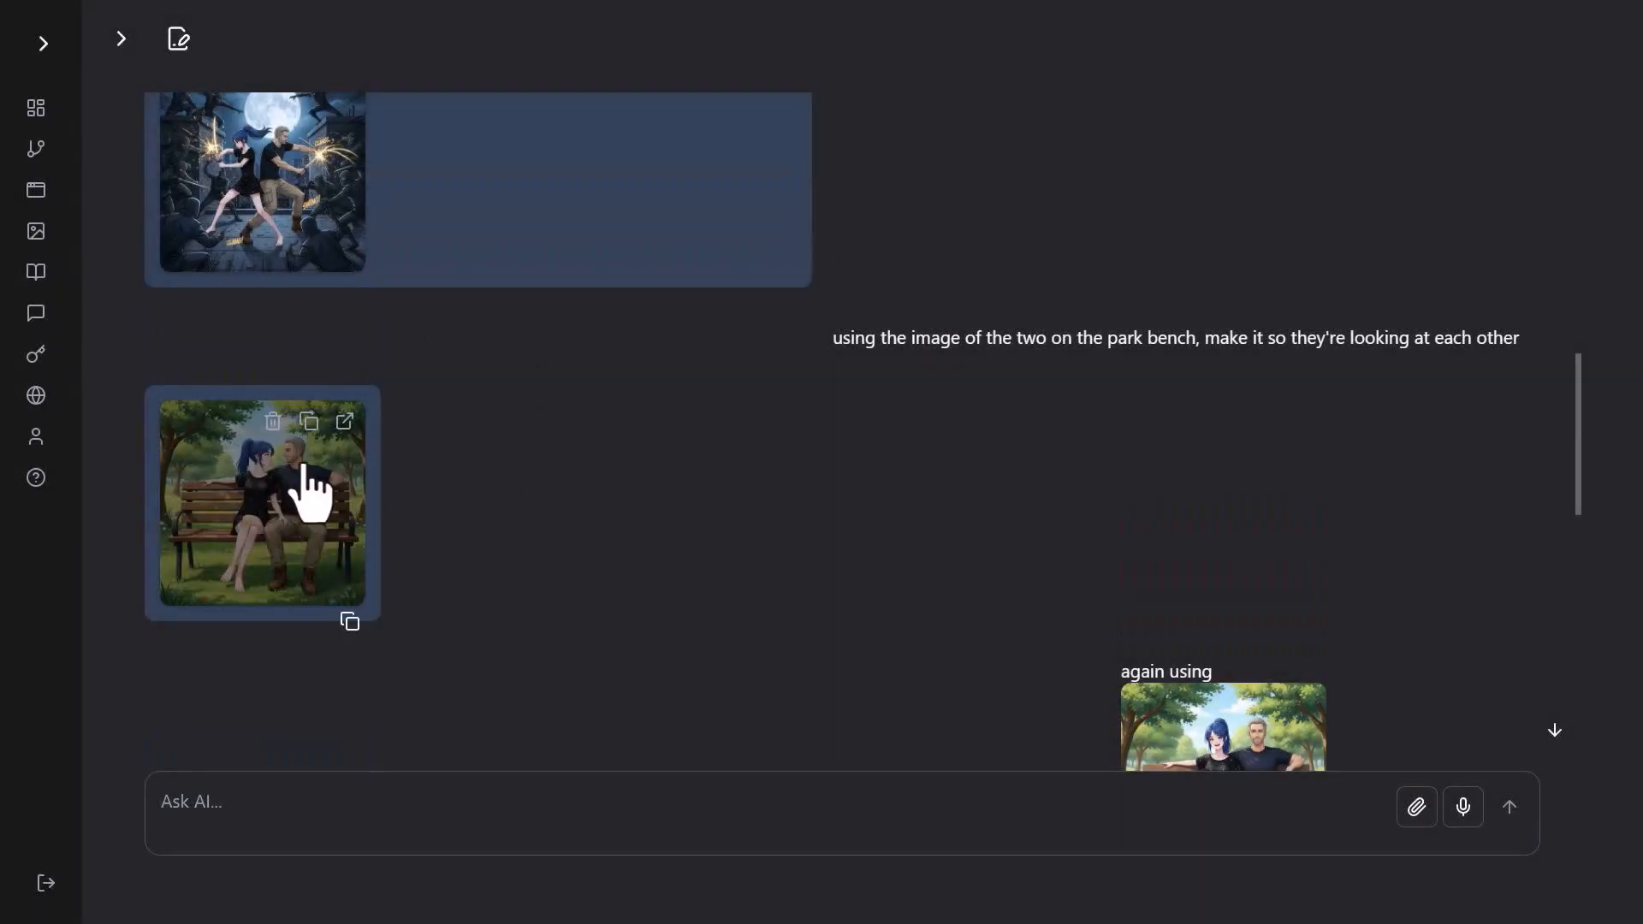
left_click(311, 424)
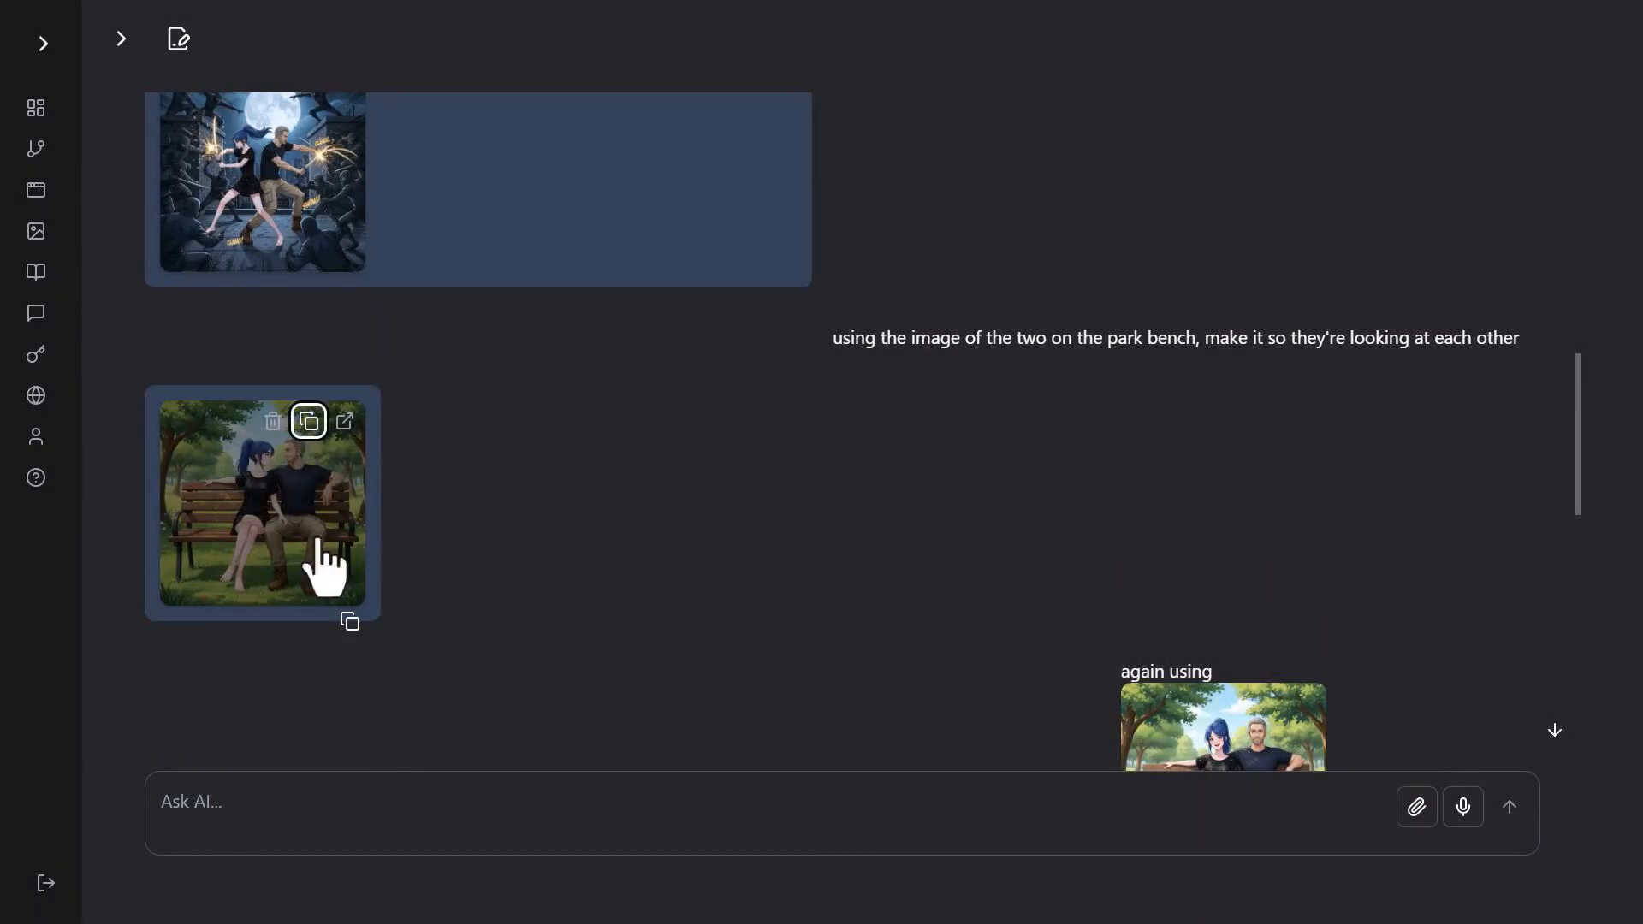
left_click(340, 804)
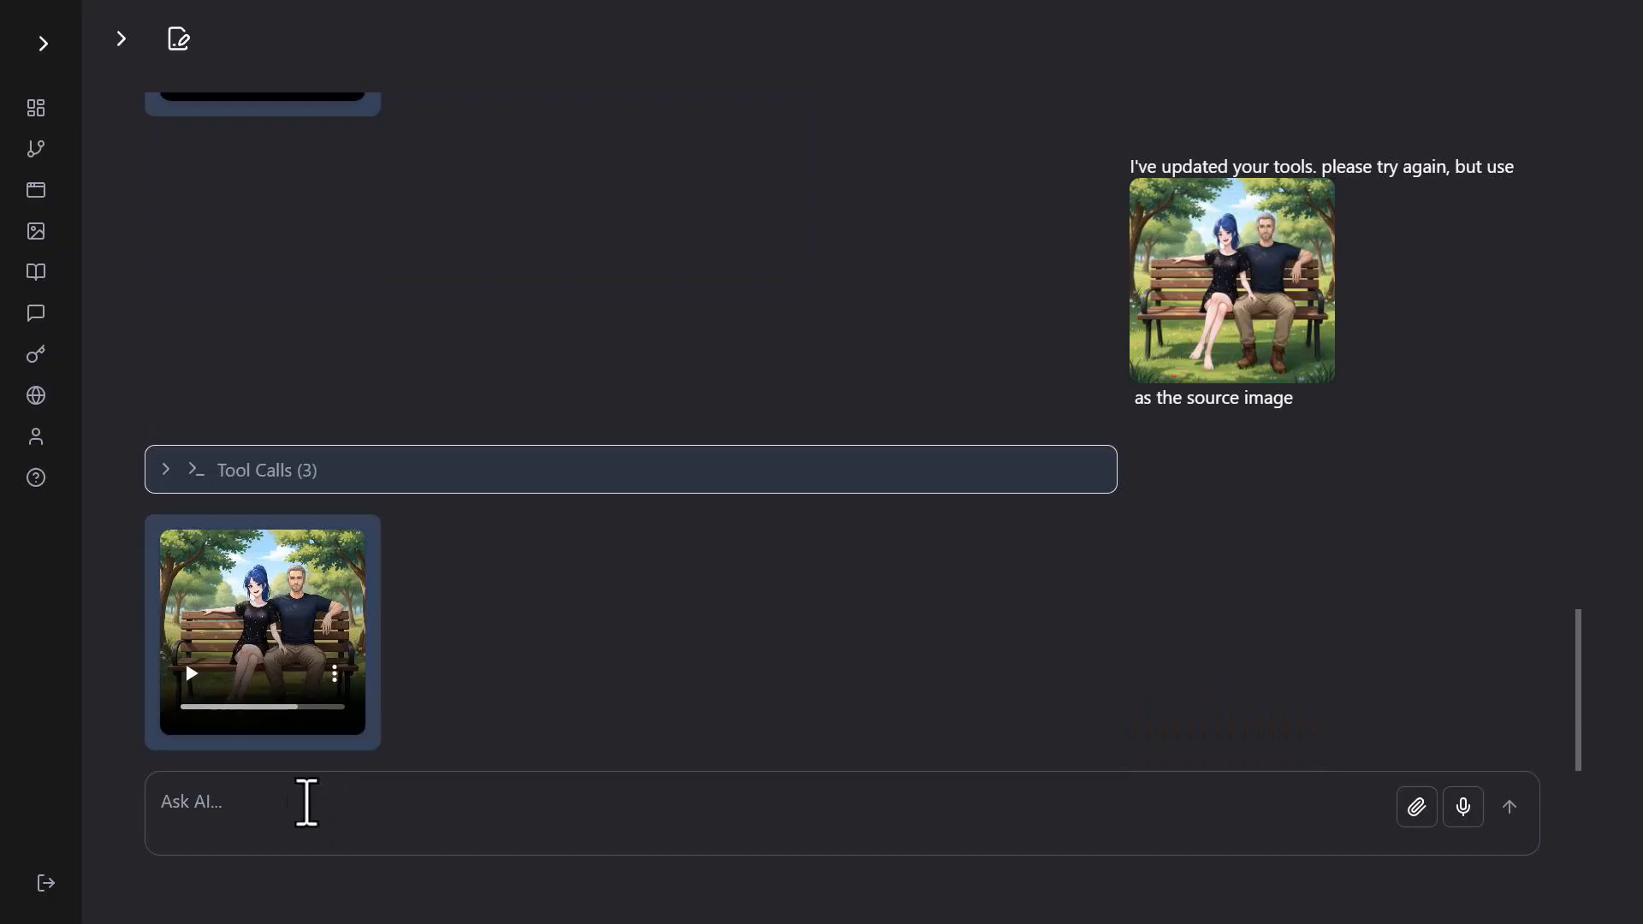
key("ctrl+v")
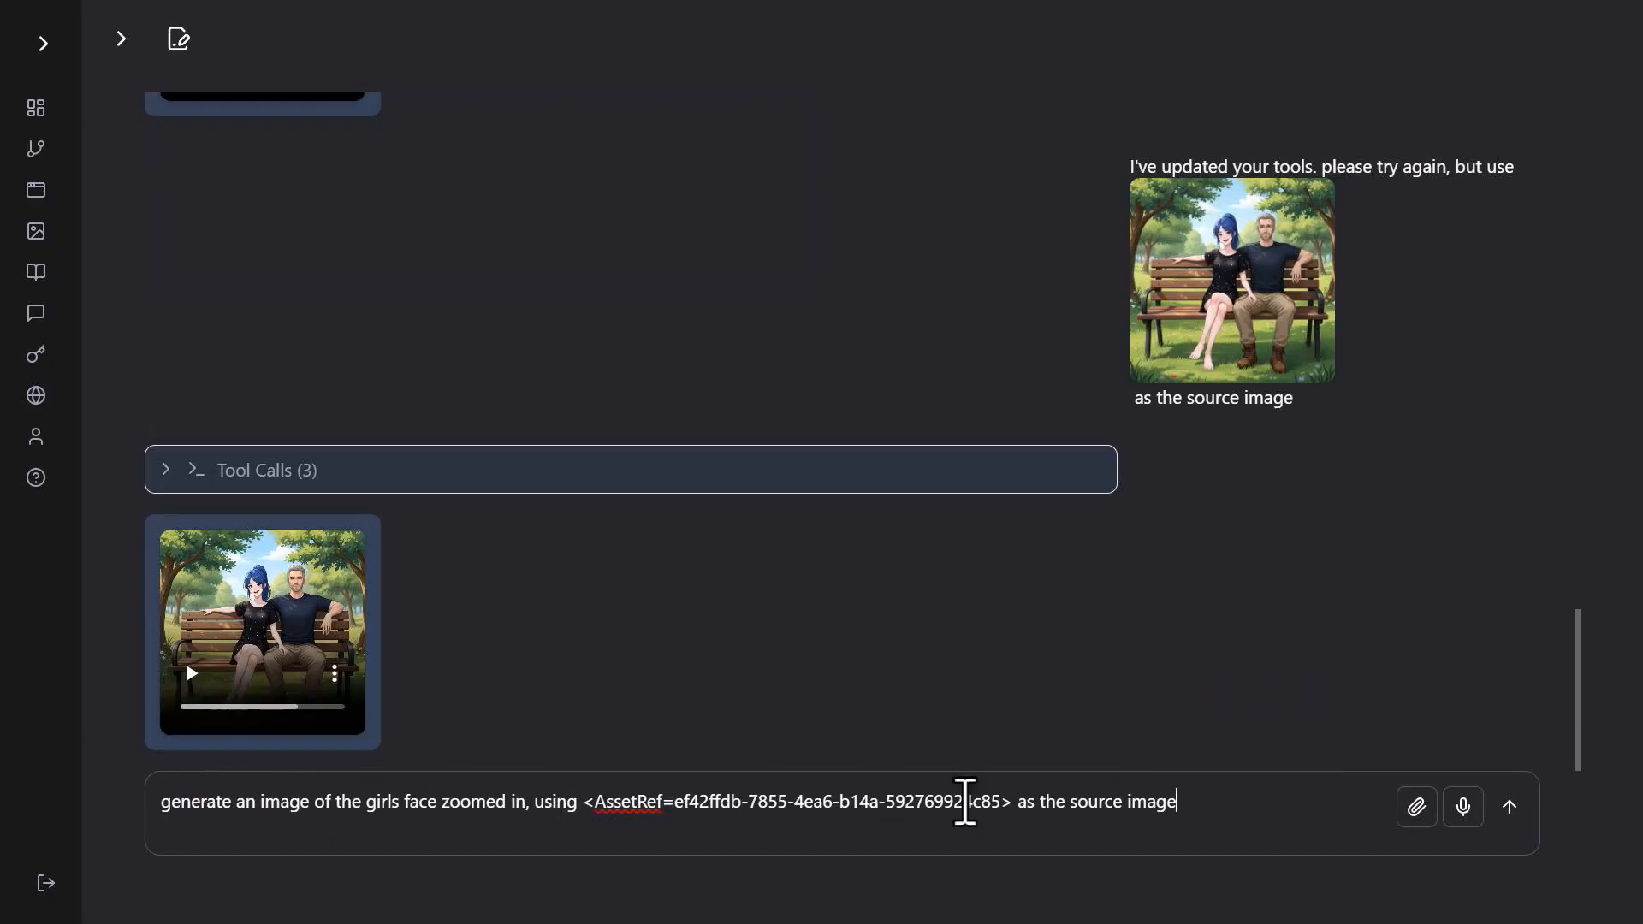
key("Return")
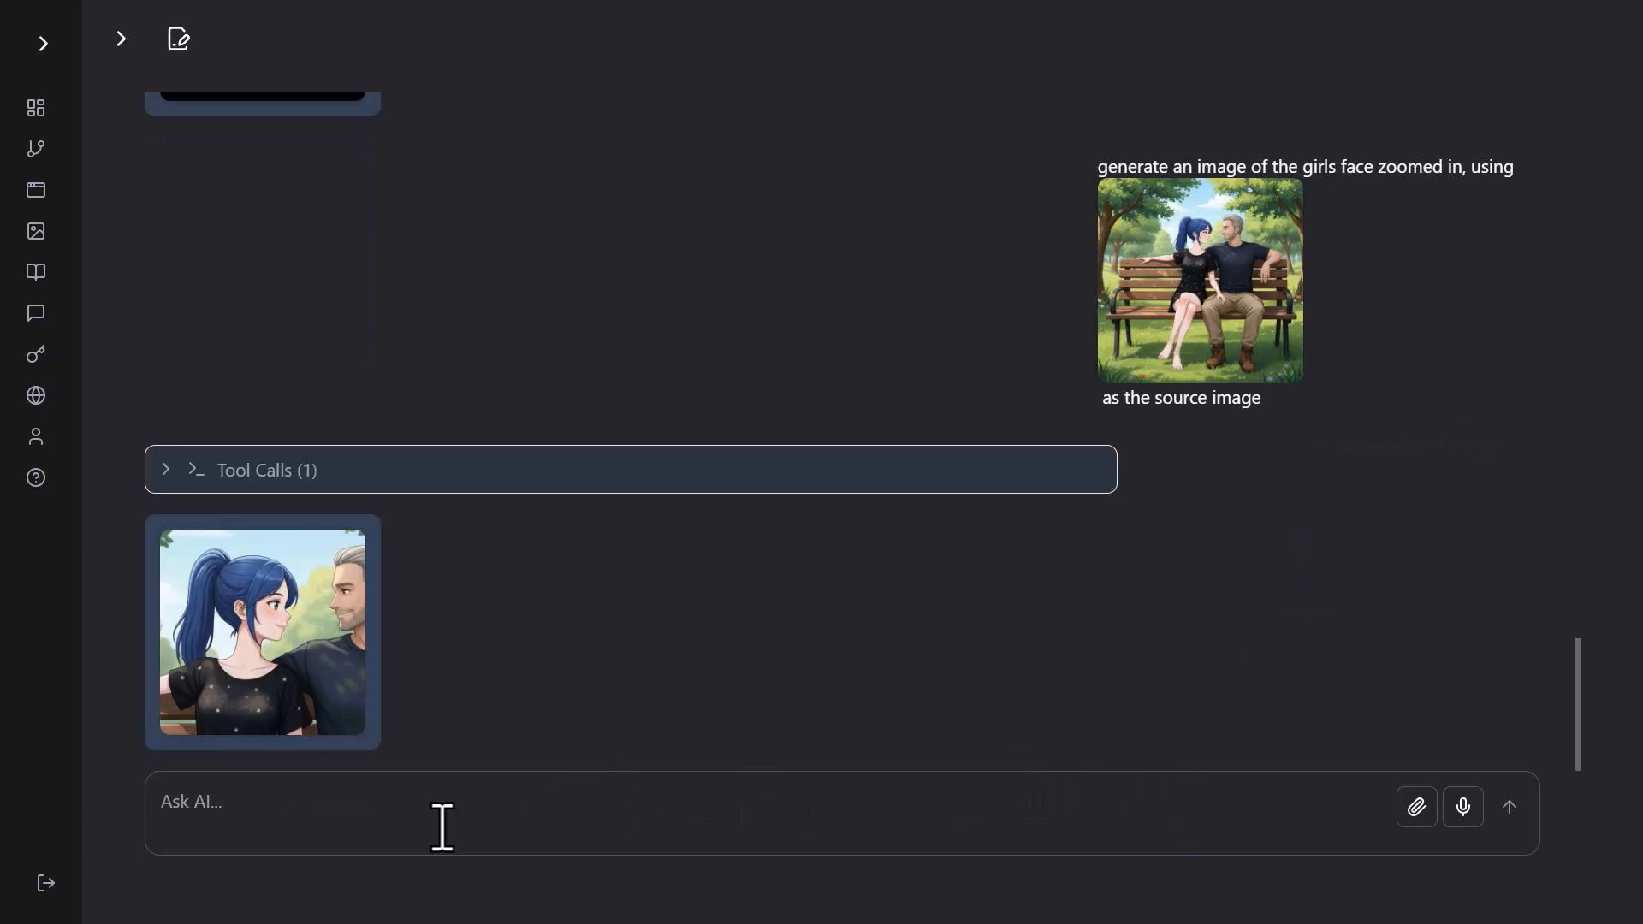
key("ctrl+v")
key("Return")
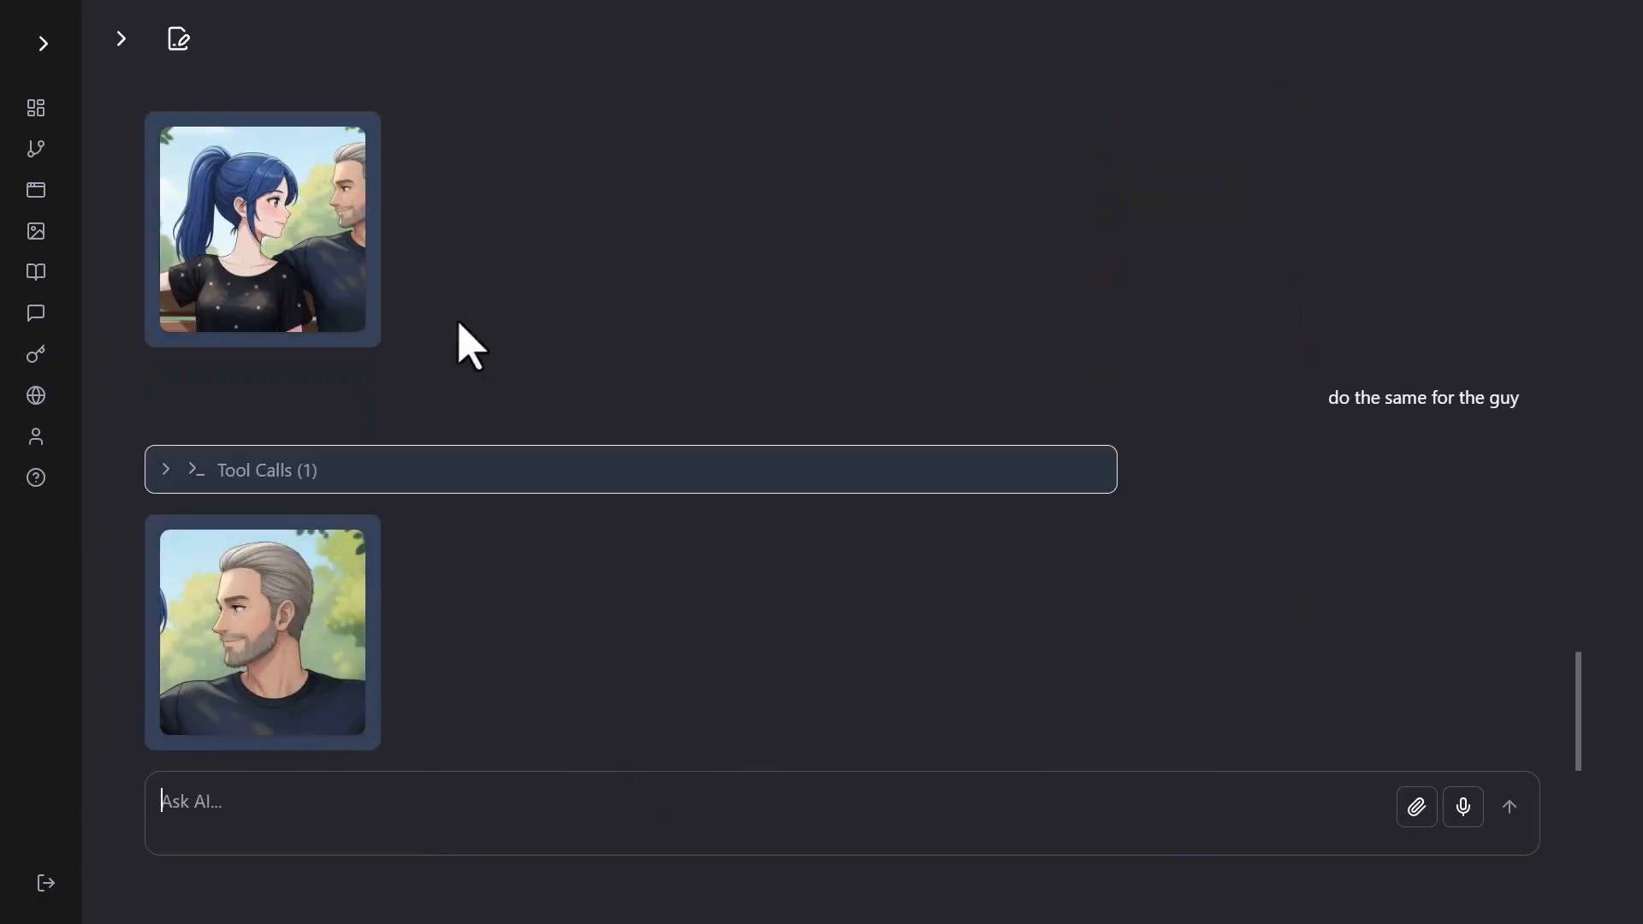
Request speech of the girl saying she wants to train crows to steal people's left shoes, and the guy saying "Why are you like this?".
key("ctrl+v")
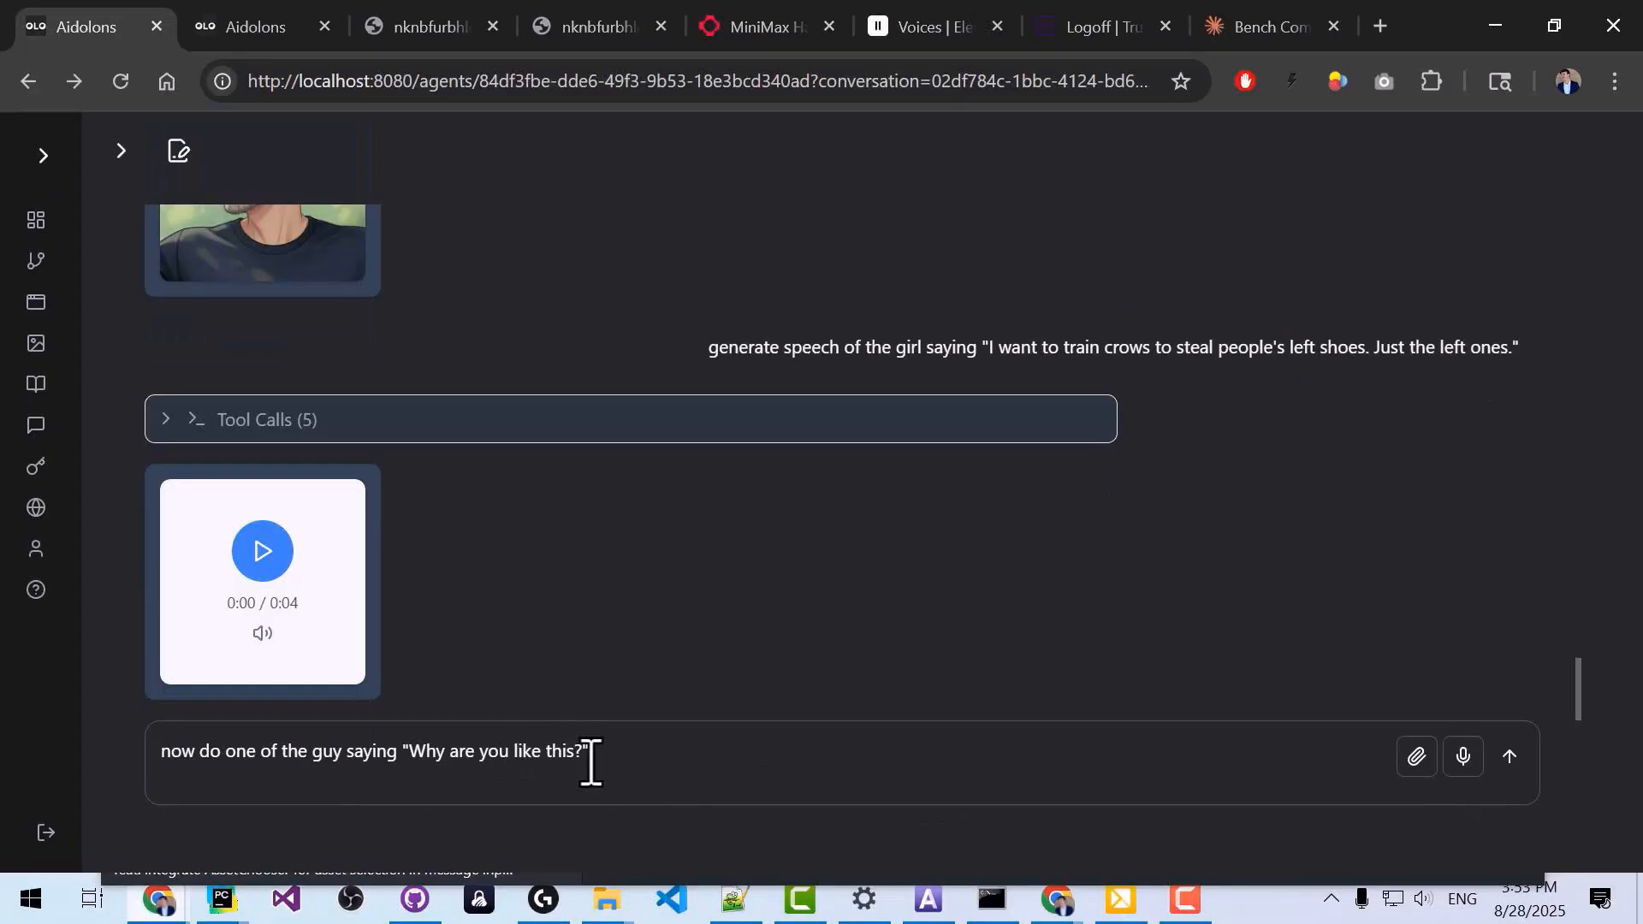
key("Return")
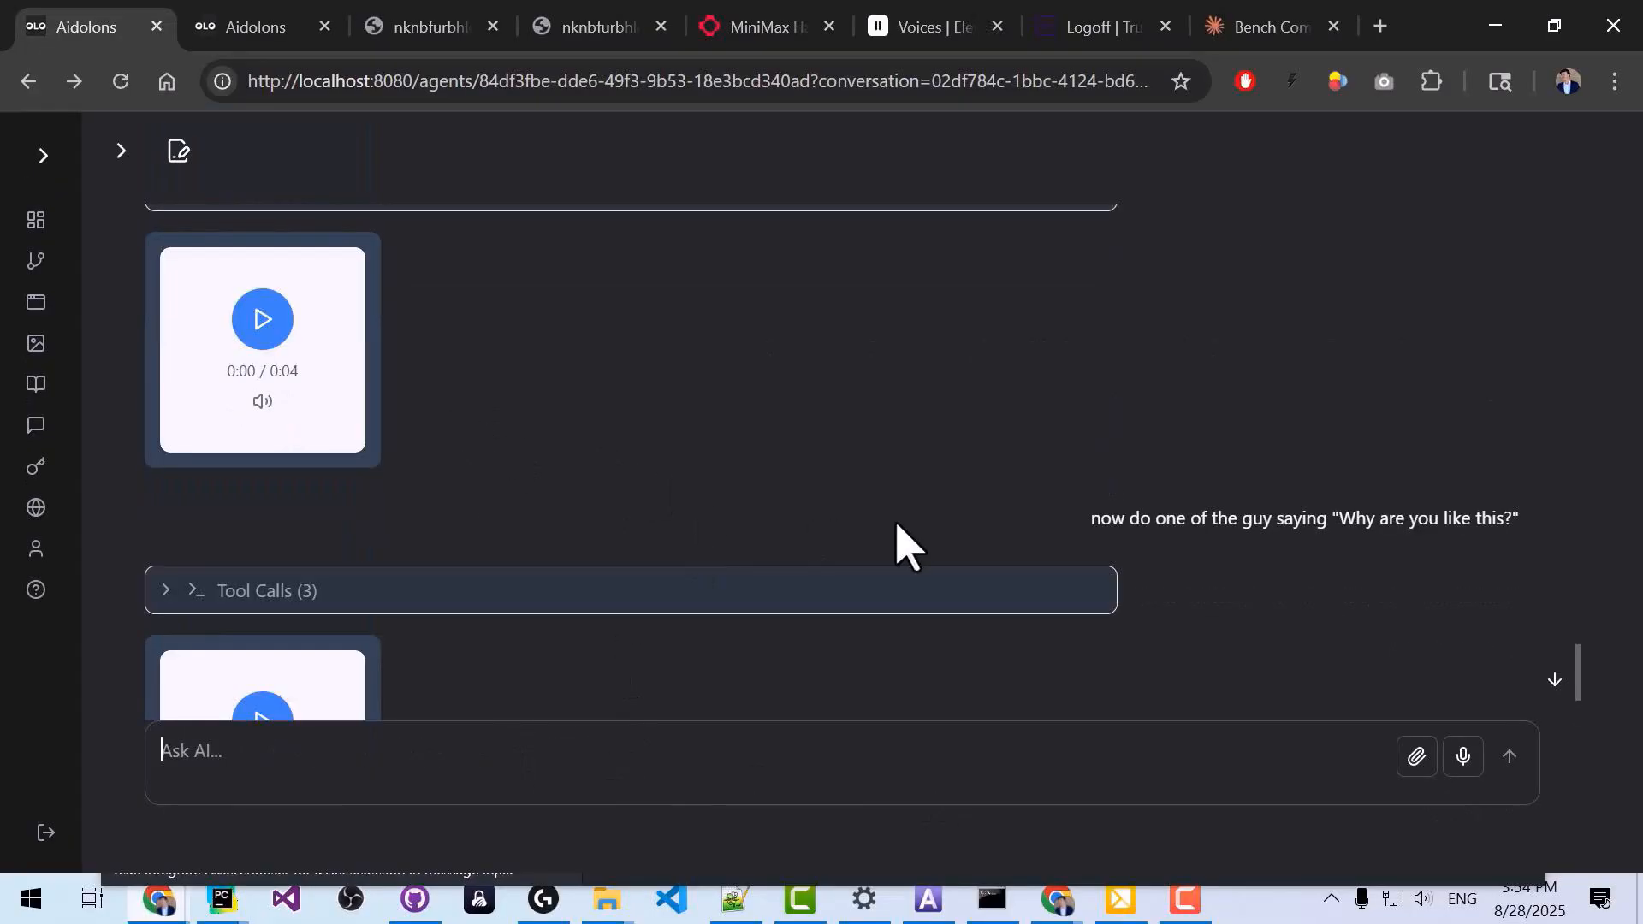
Ask the agent to combine the girl's close-up image and her speech clip into an avatar video, and preview the video.
scroll(560, 505, "up", 10)
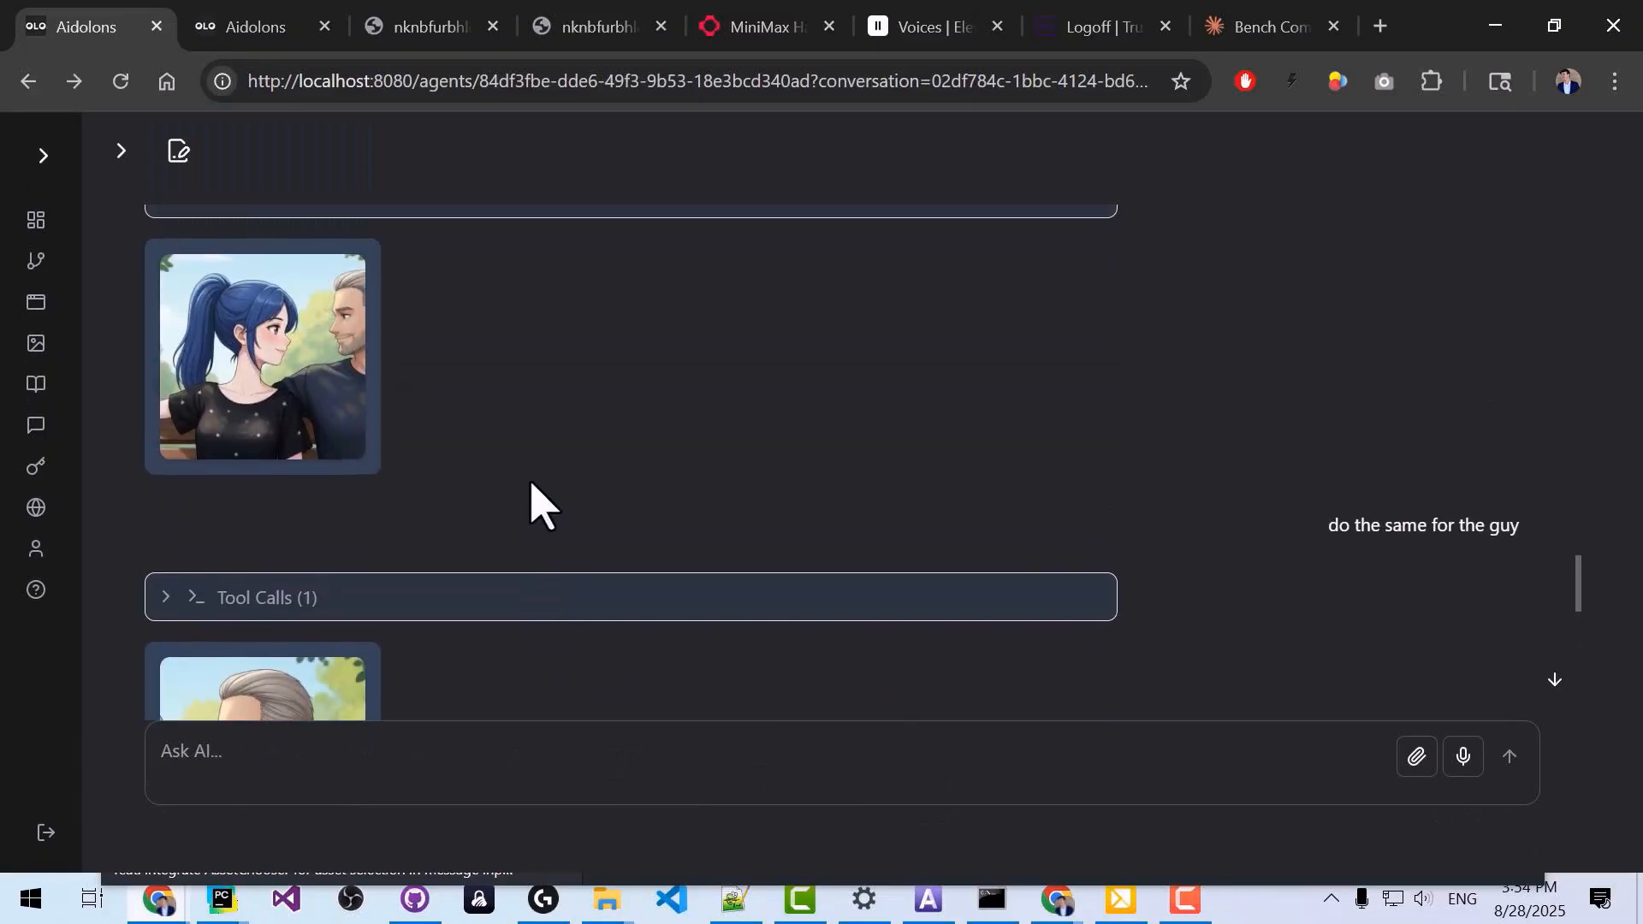
left_click(309, 274)
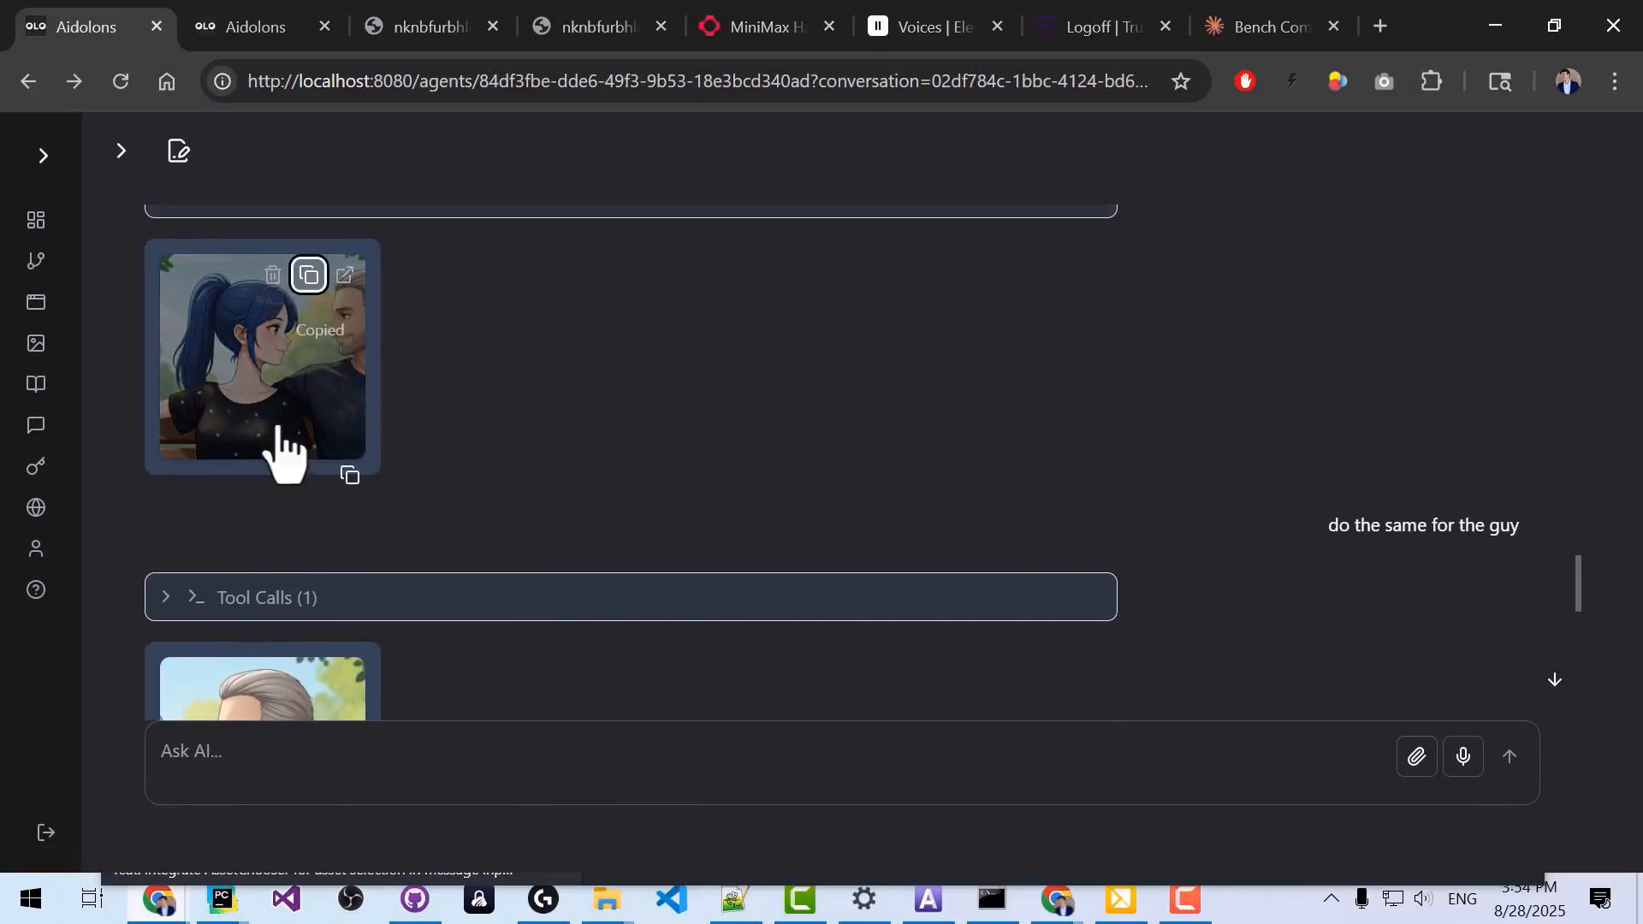
left_click(291, 750)
key("ctrl+v")
scroll(352, 576, "down", 10)
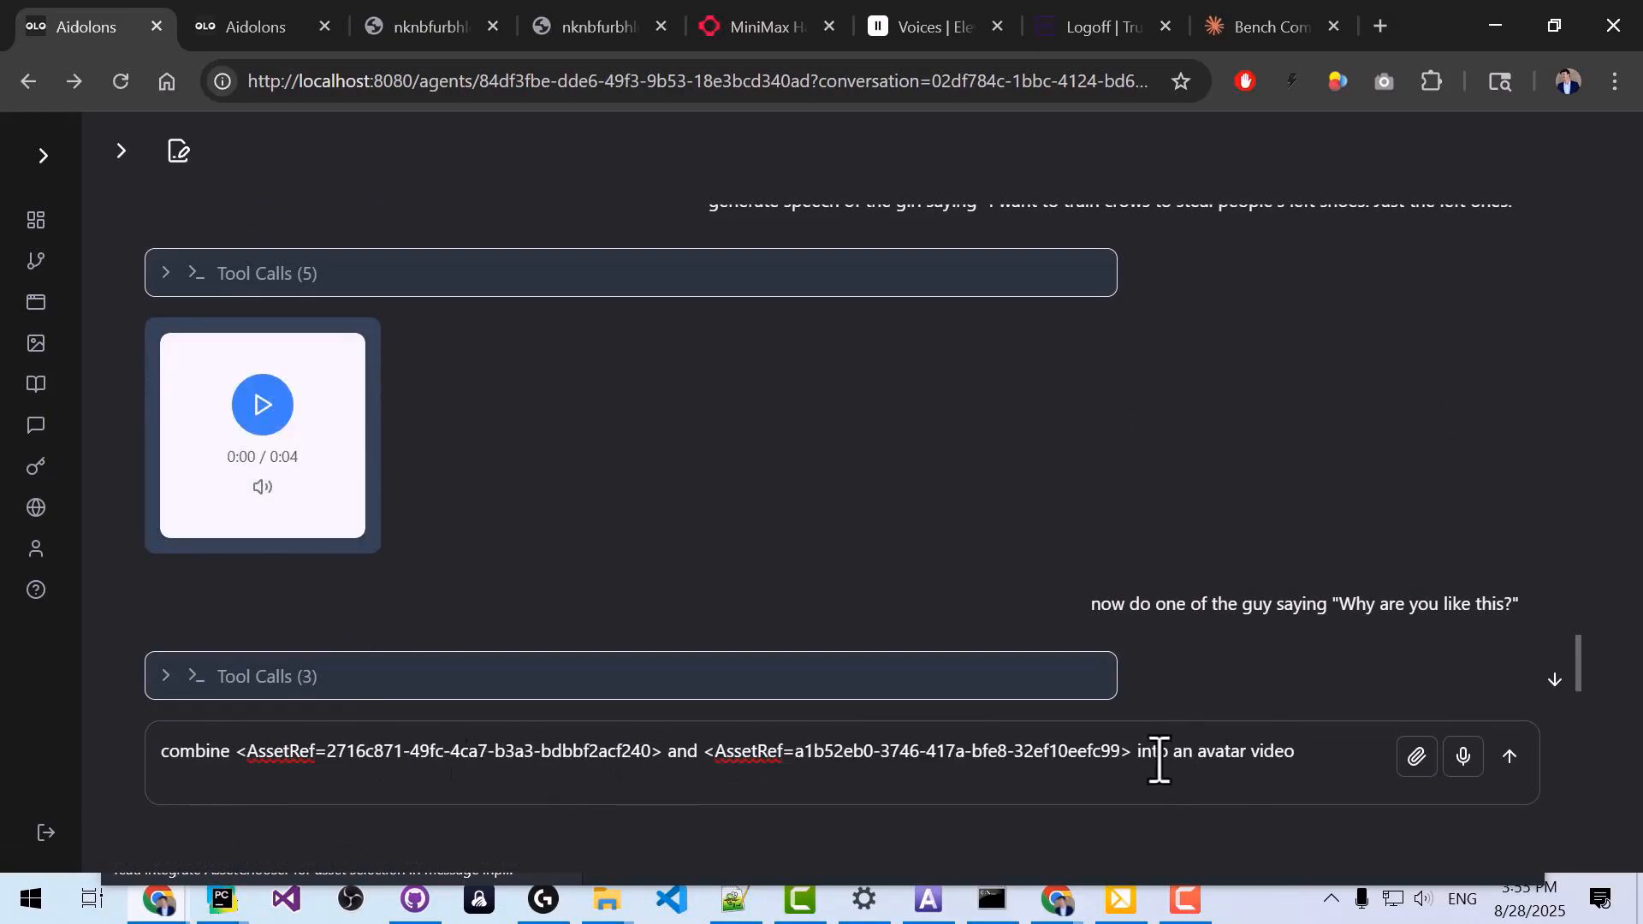
key("Return")
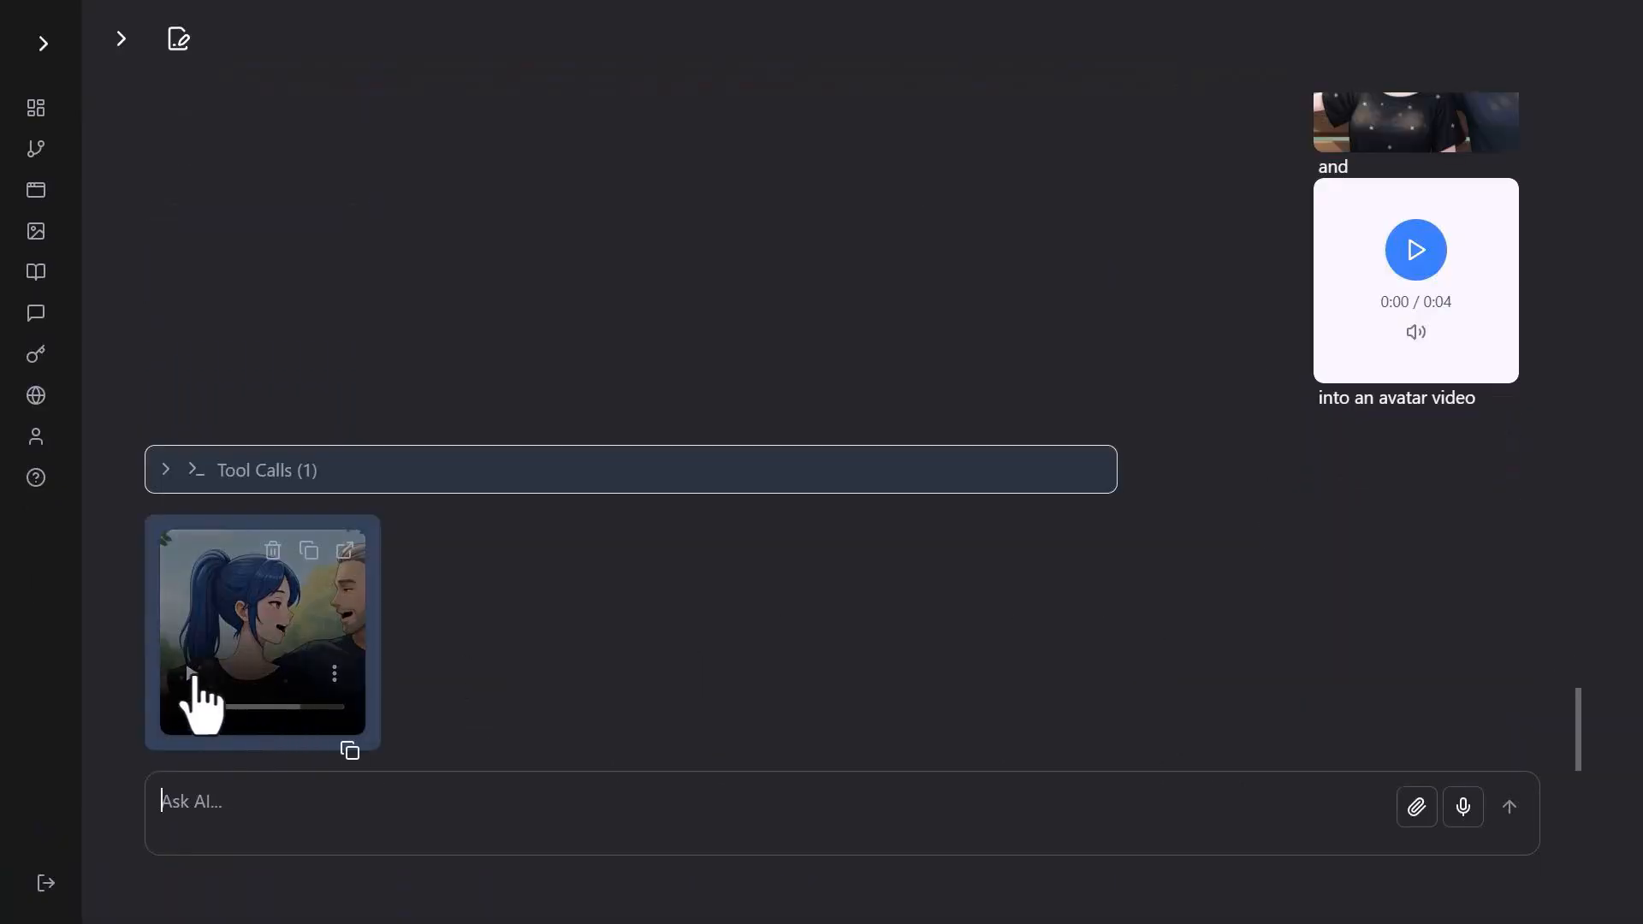
left_click(192, 675)
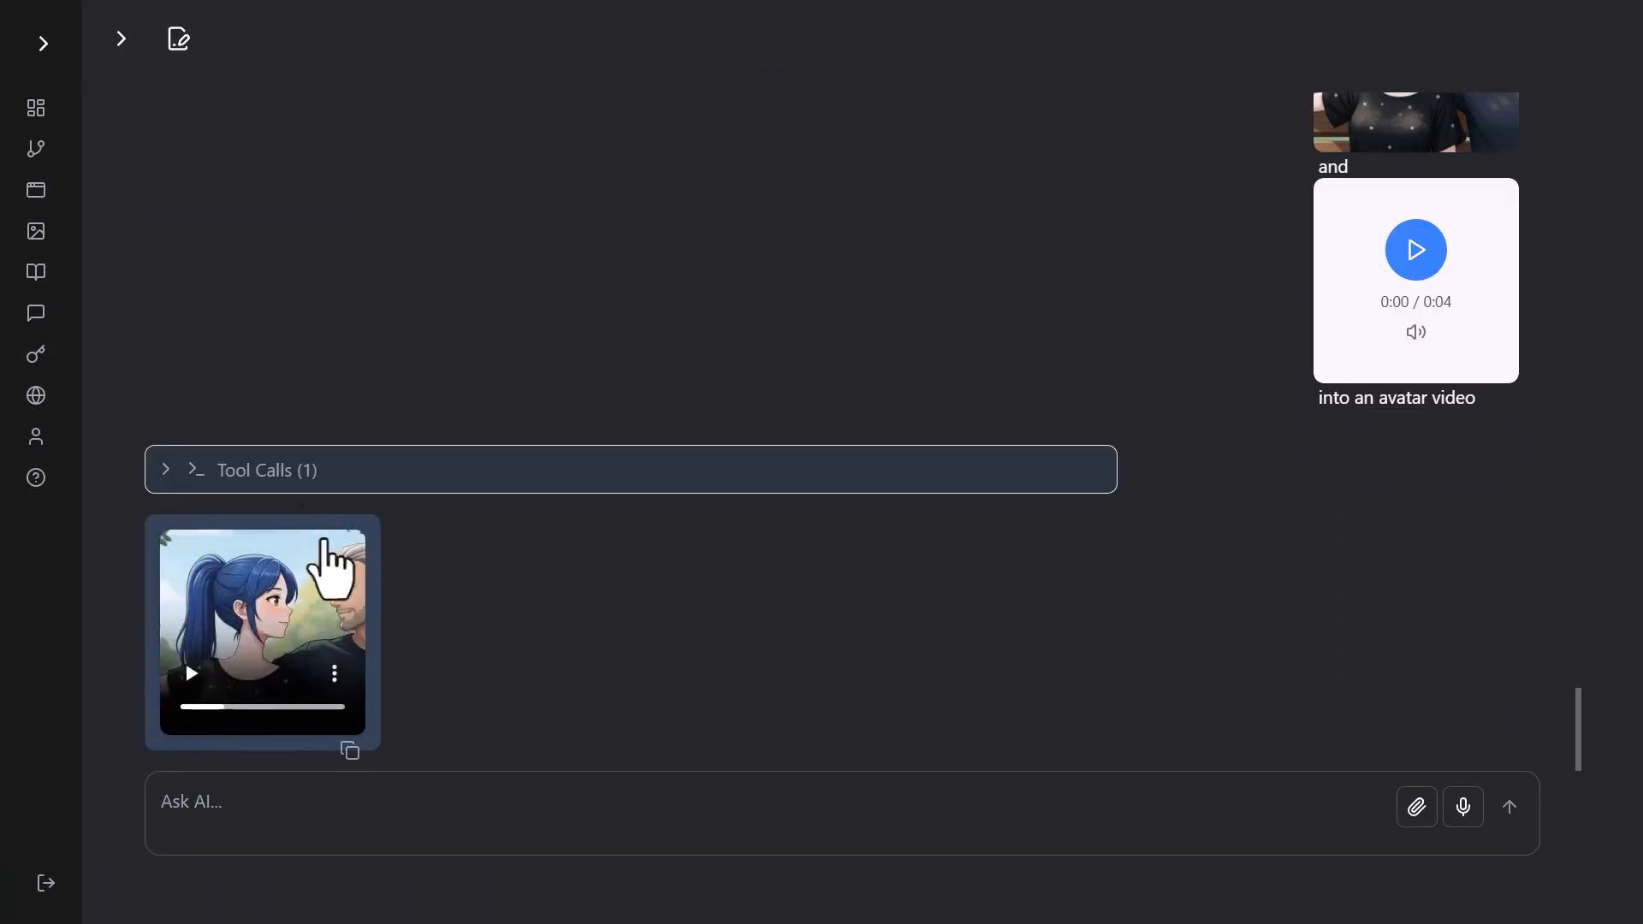
Ask the agent to combine the guy's close-up image and his speech clip into an avatar video.
left_click(299, 806)
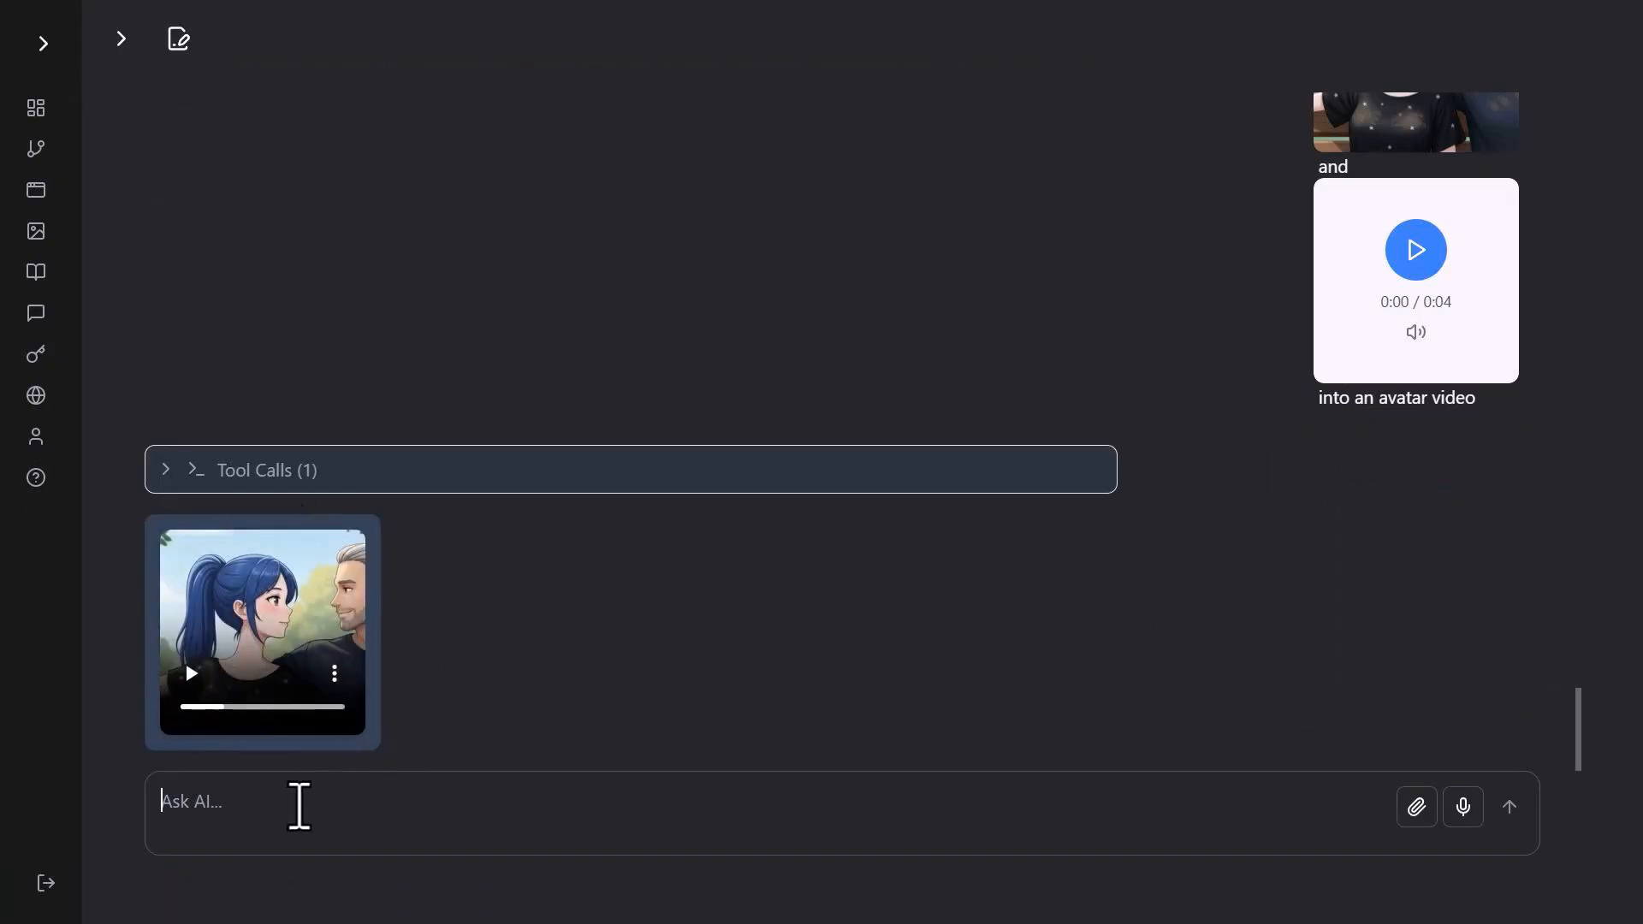
key("ctrl+v")
key("Return")
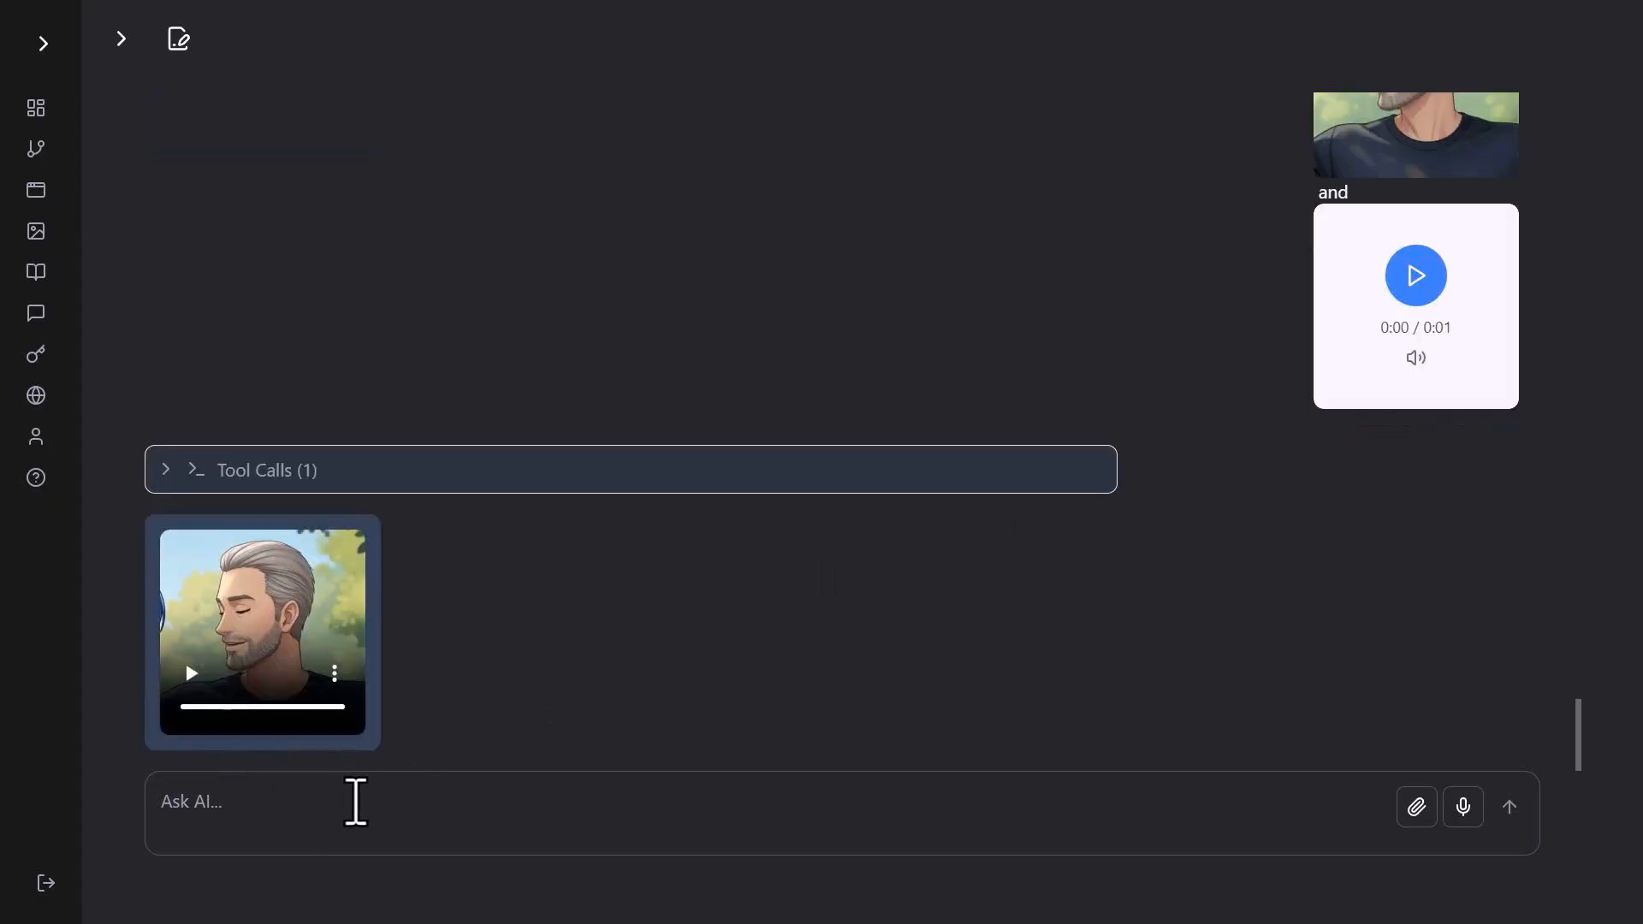
Request a video from the park bench image of the two just staring blankly at each other, with a retry emphasizing it's the entire time.
key("ctrl+v")
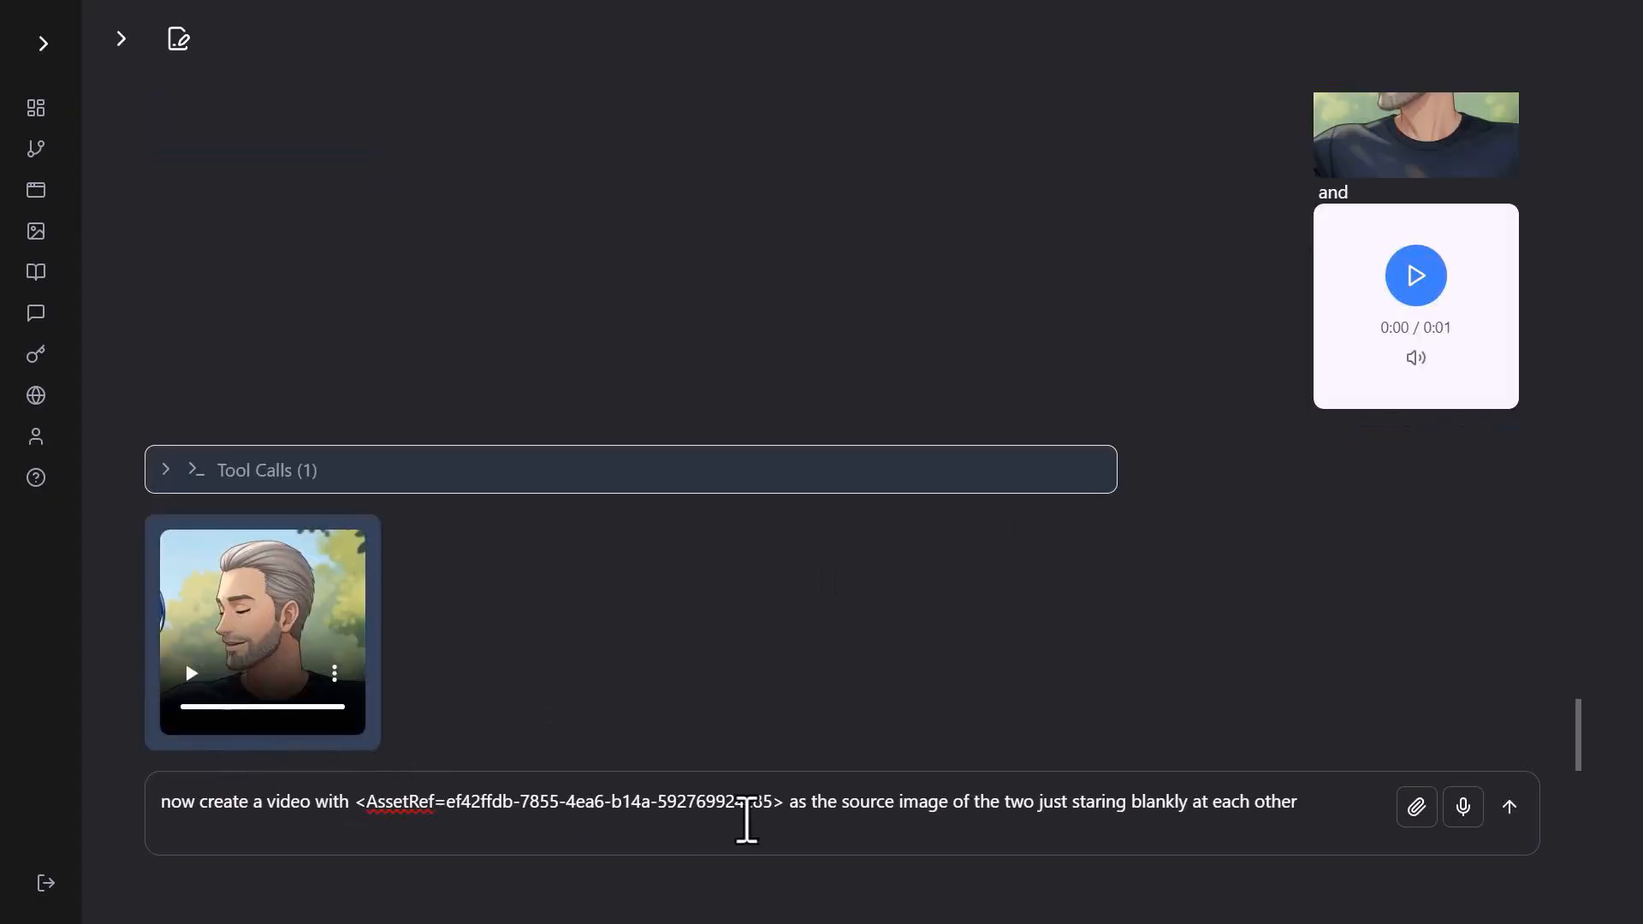
key("Return")
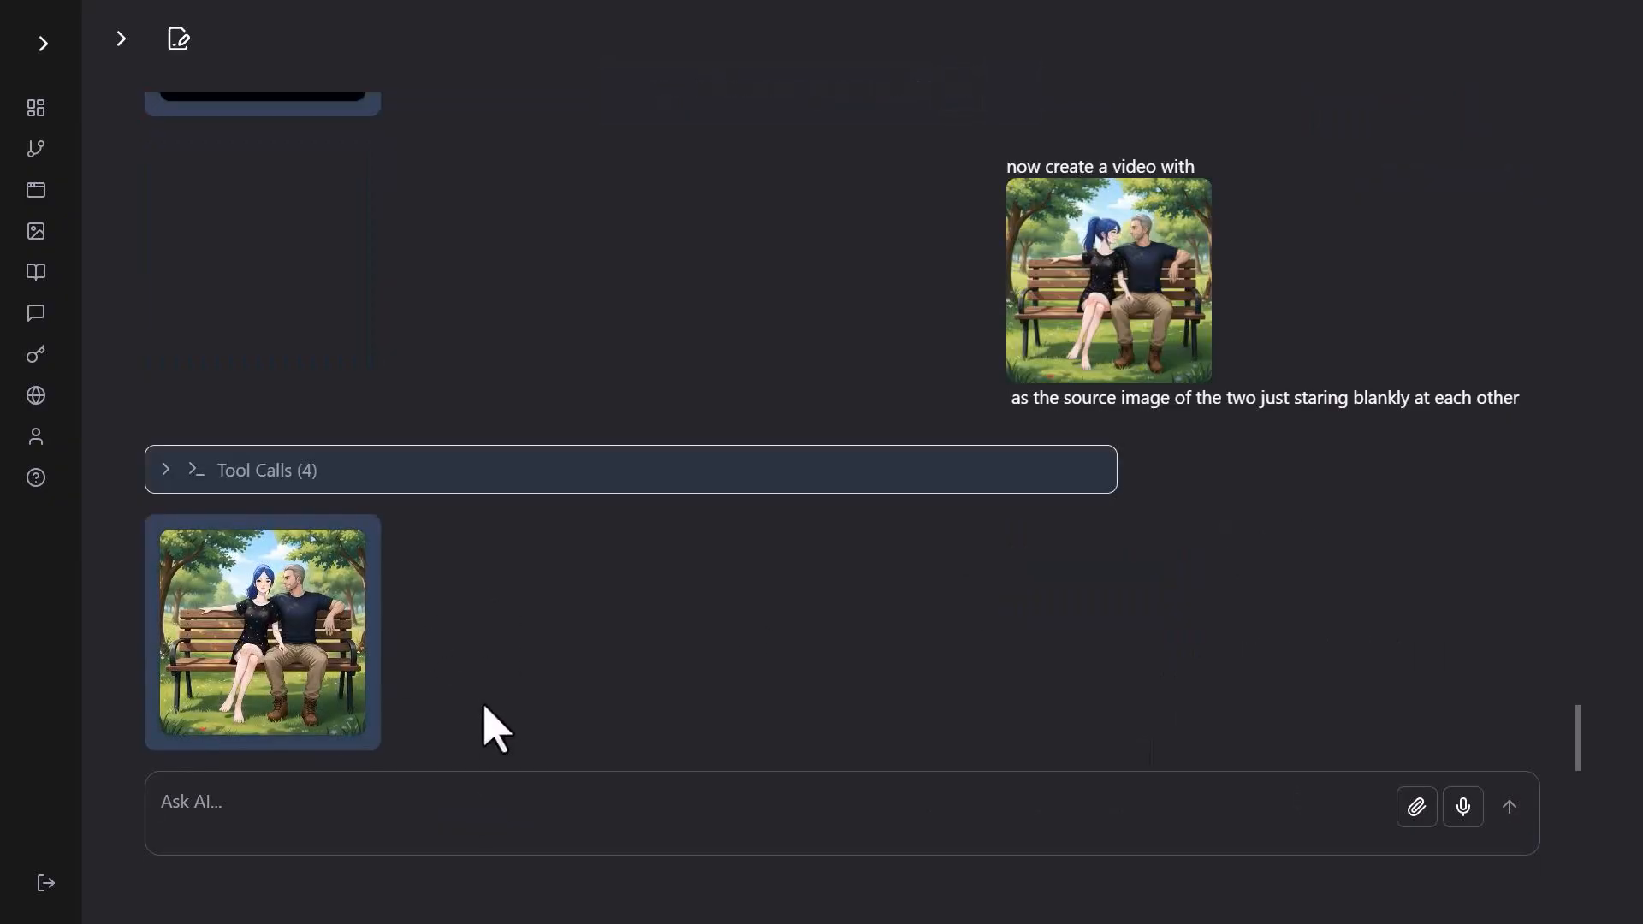
key("ctrl+v")
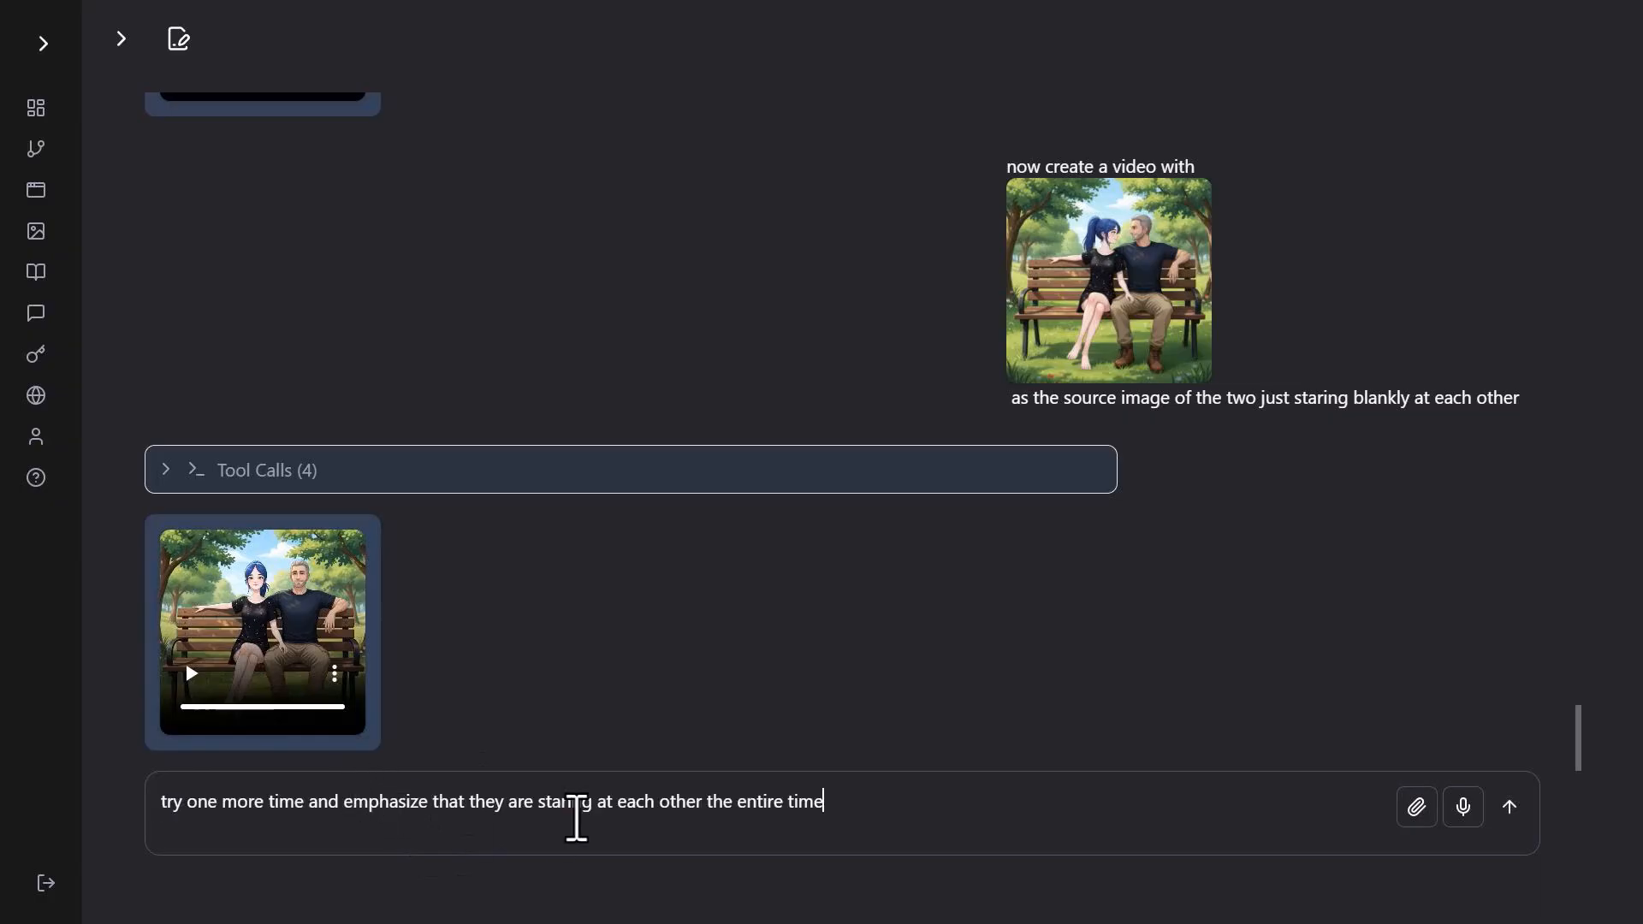
key("Return")
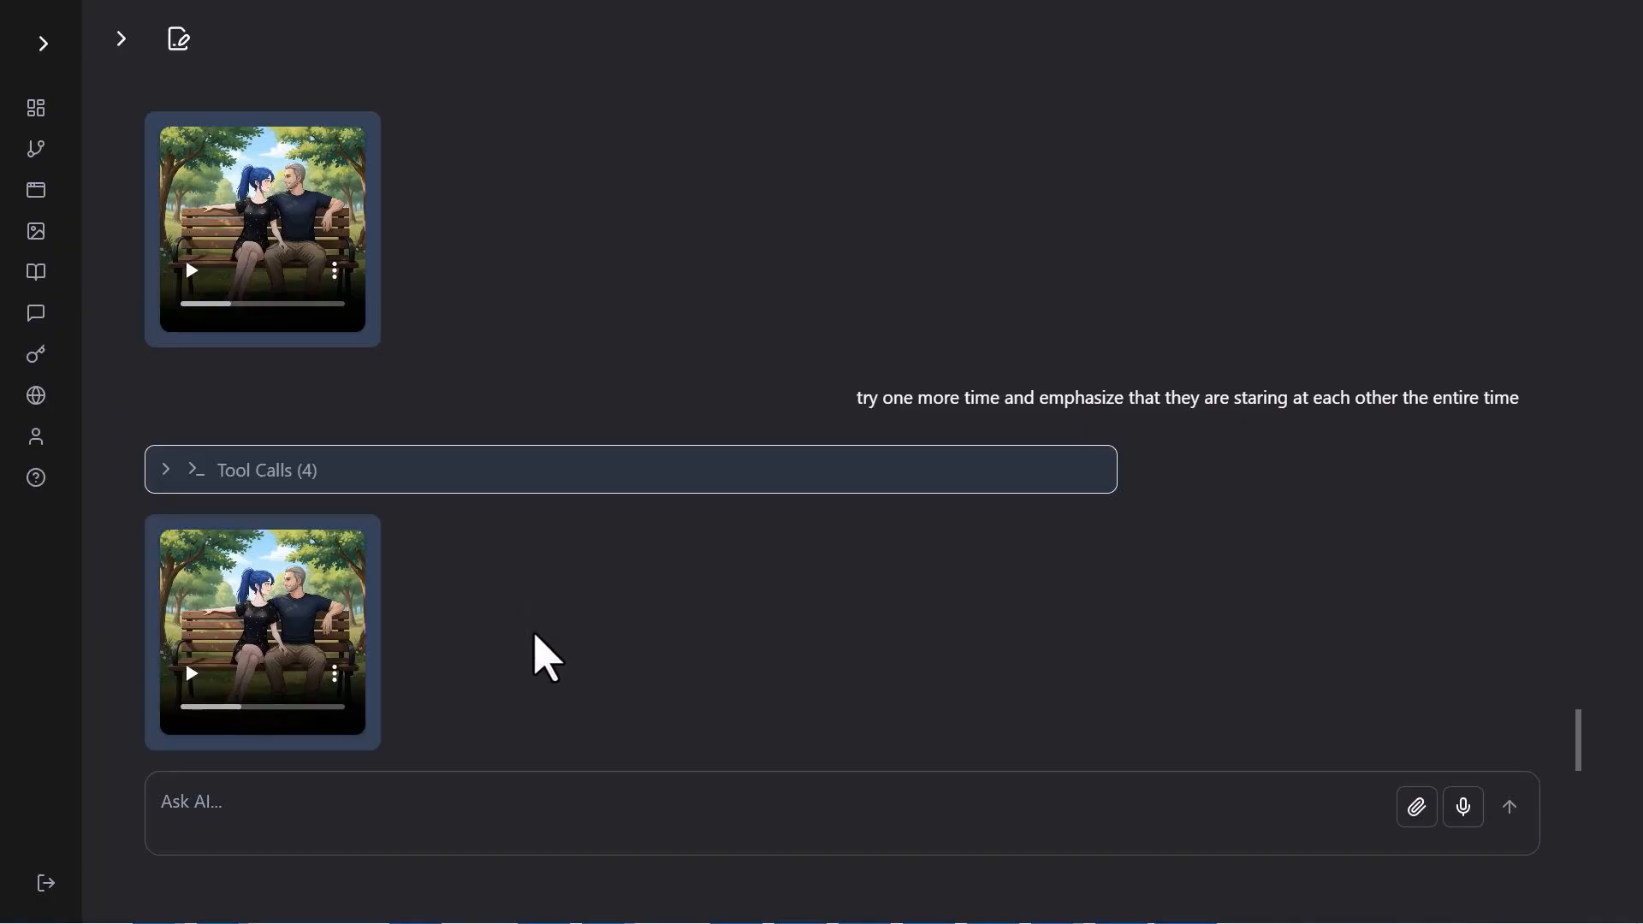
Review the Nano Banana Characters agent's configured actions, the available action categories including Media Utilities, and the main navigation.
scroll(545, 667, "up", 15)
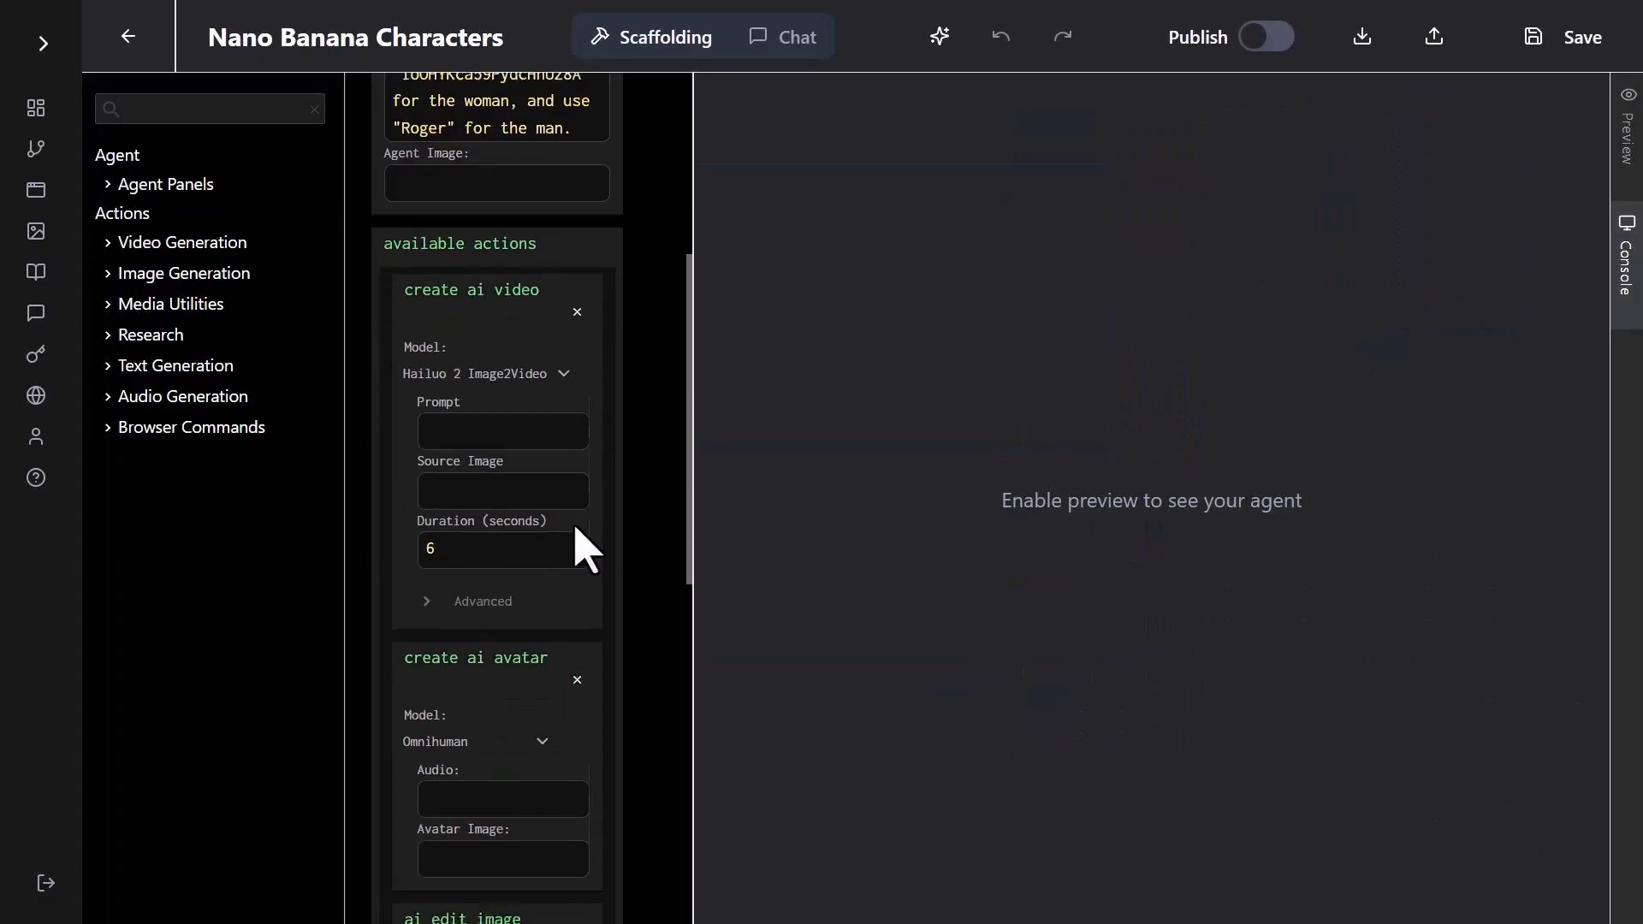
scroll(576, 539, "down", 8)
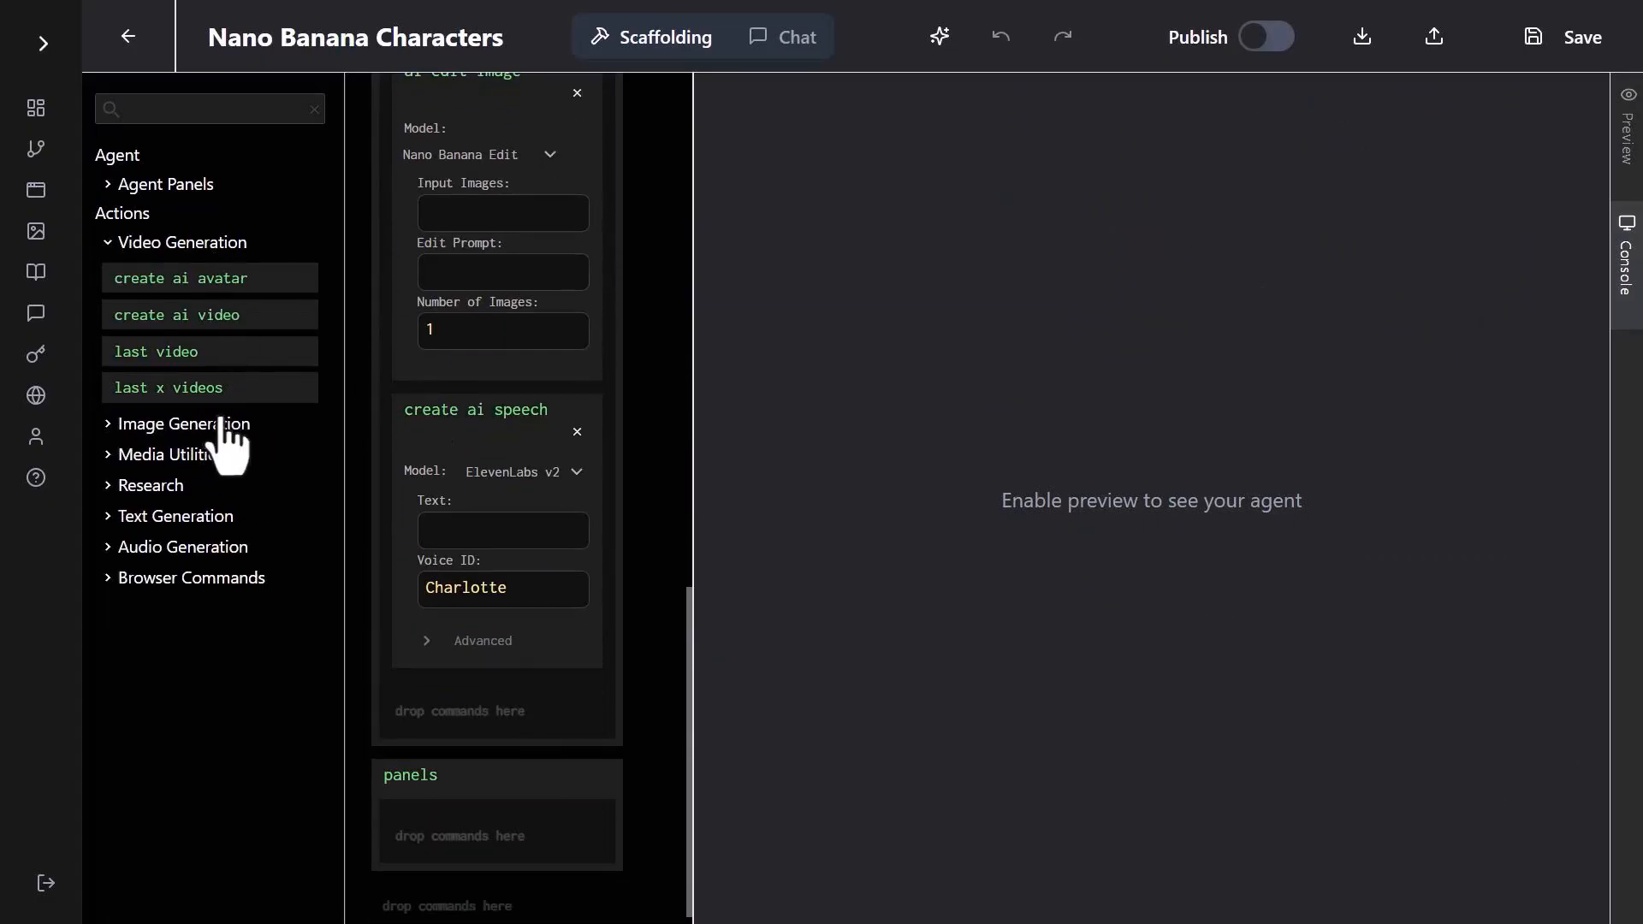
left_click(203, 425)
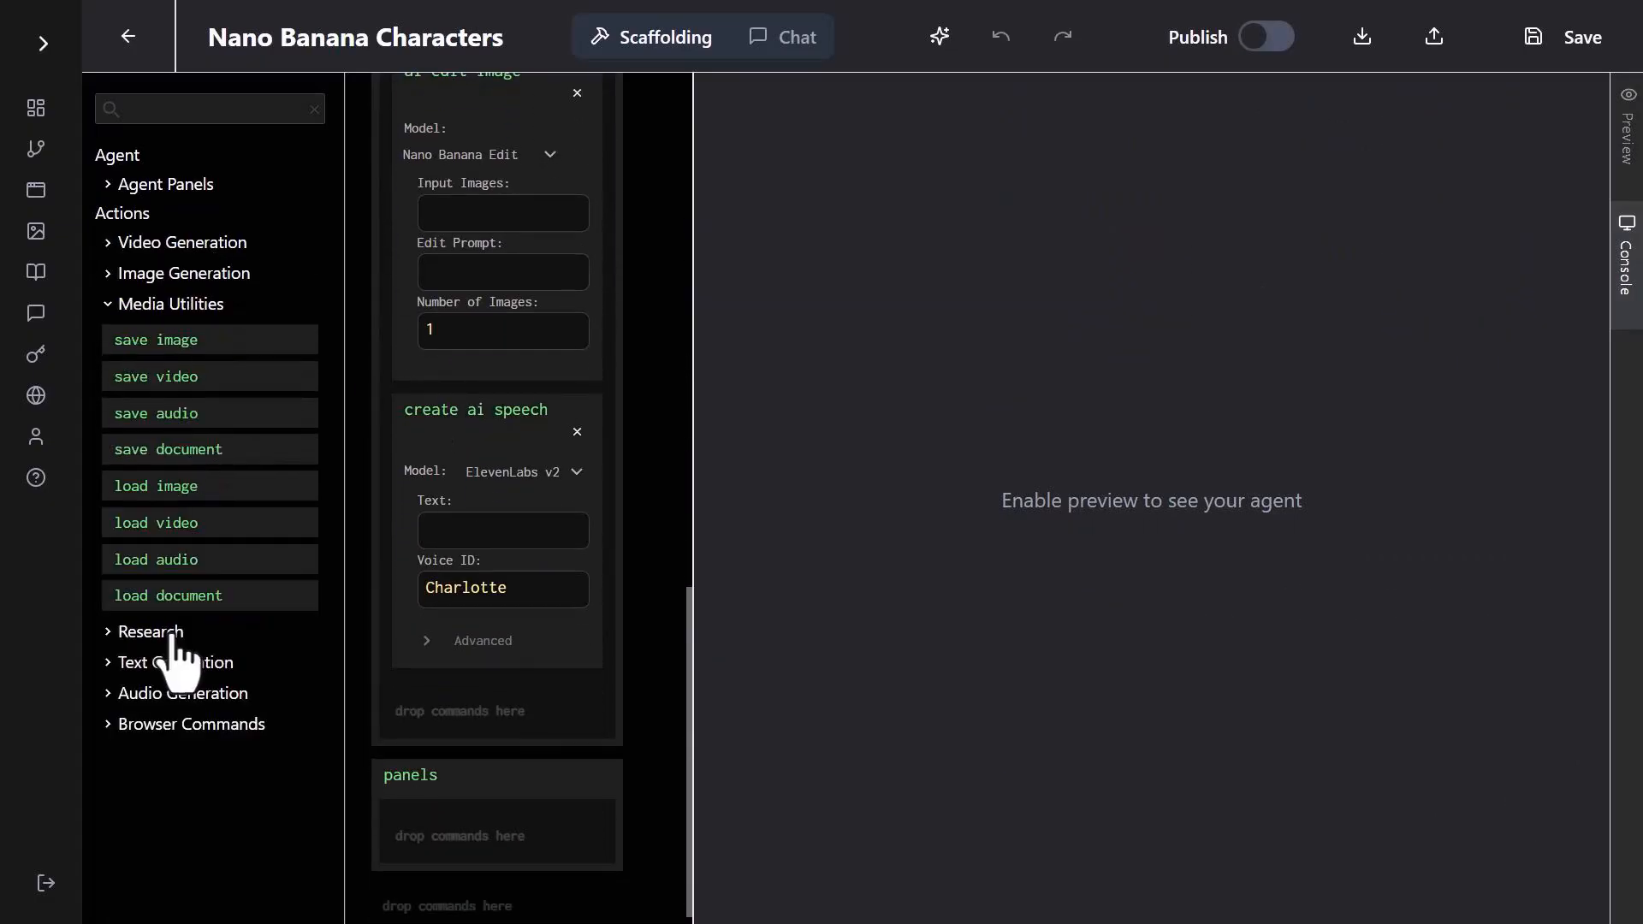
left_click(43, 43)
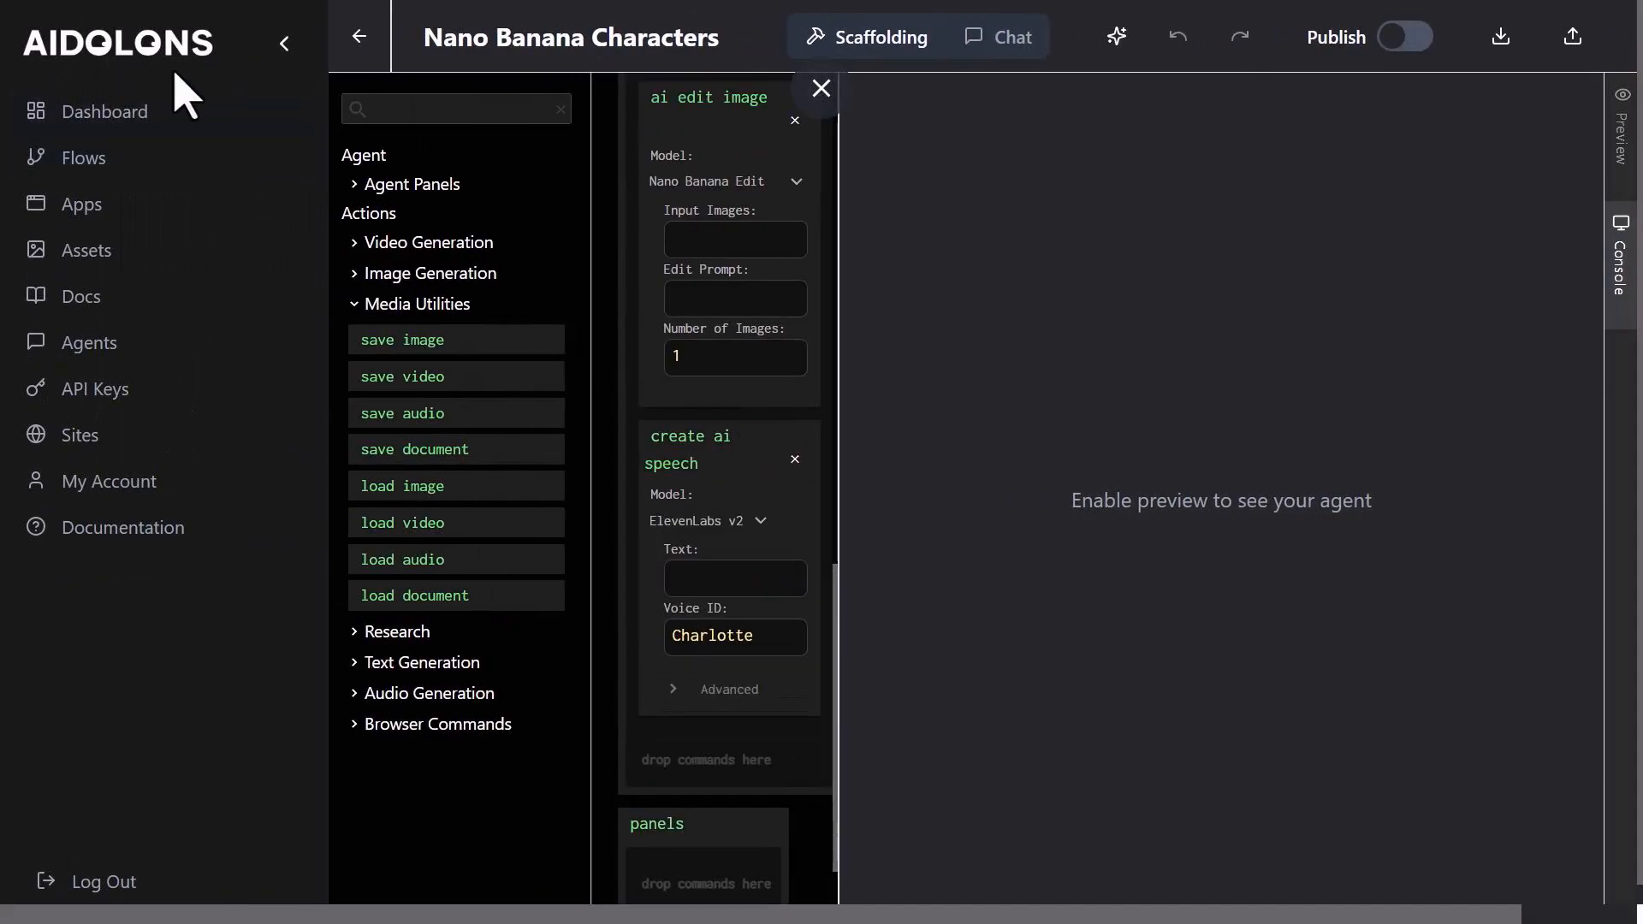